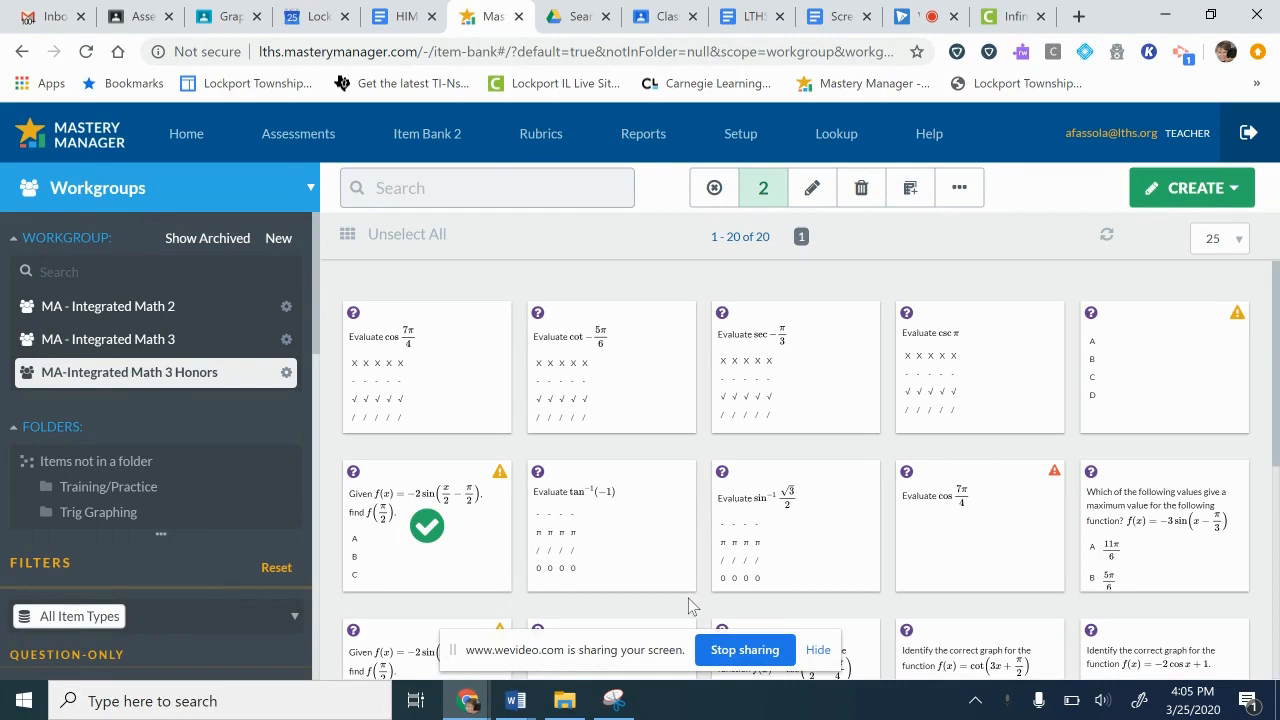
- Switch the item bank from Workgroups to My Contents
{"action": "left_click", "coordinate": [302, 191]}
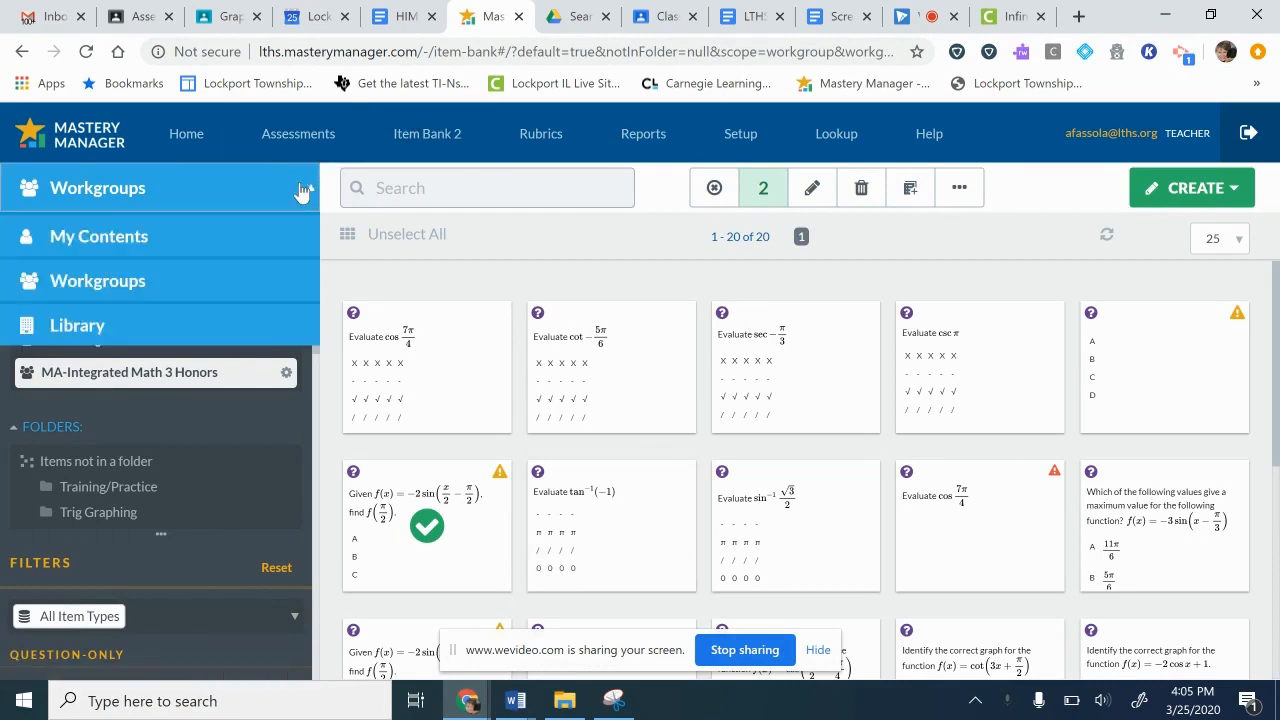
{"action": "left_click", "coordinate": [300, 198]}
{"action": "left_click", "coordinate": [304, 194]}
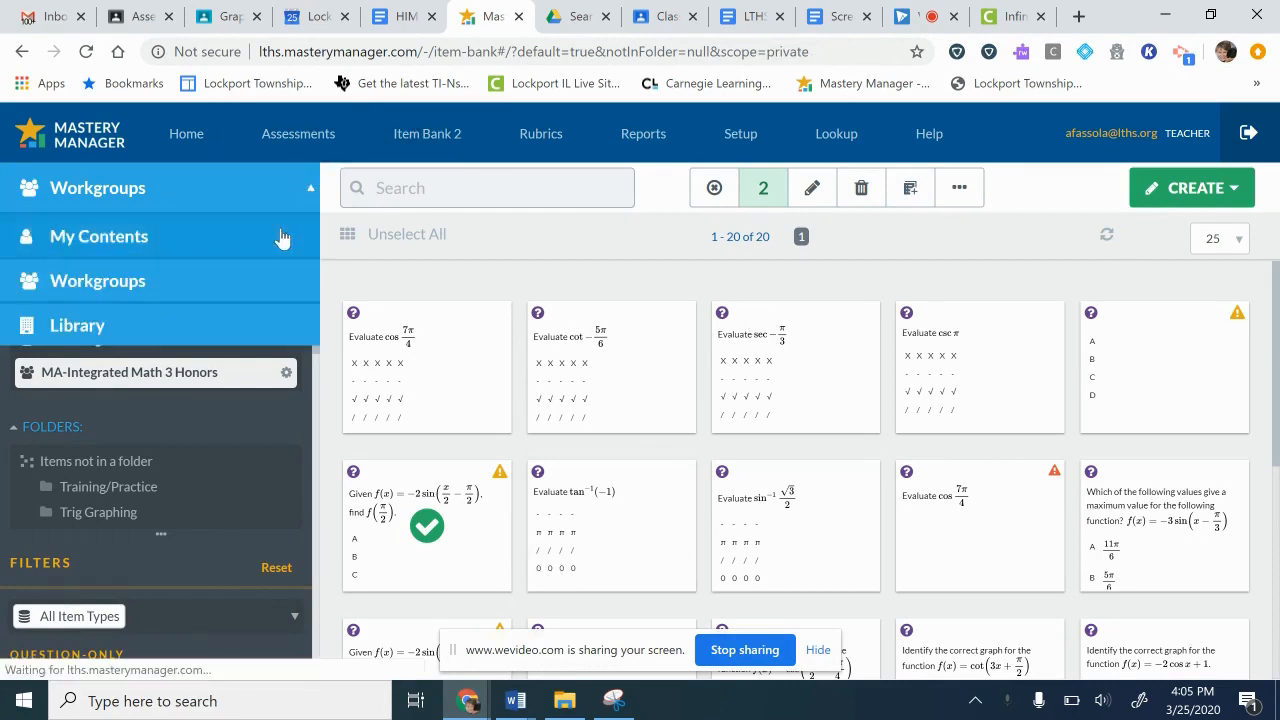
{"action": "left_click", "coordinate": [280, 238]}
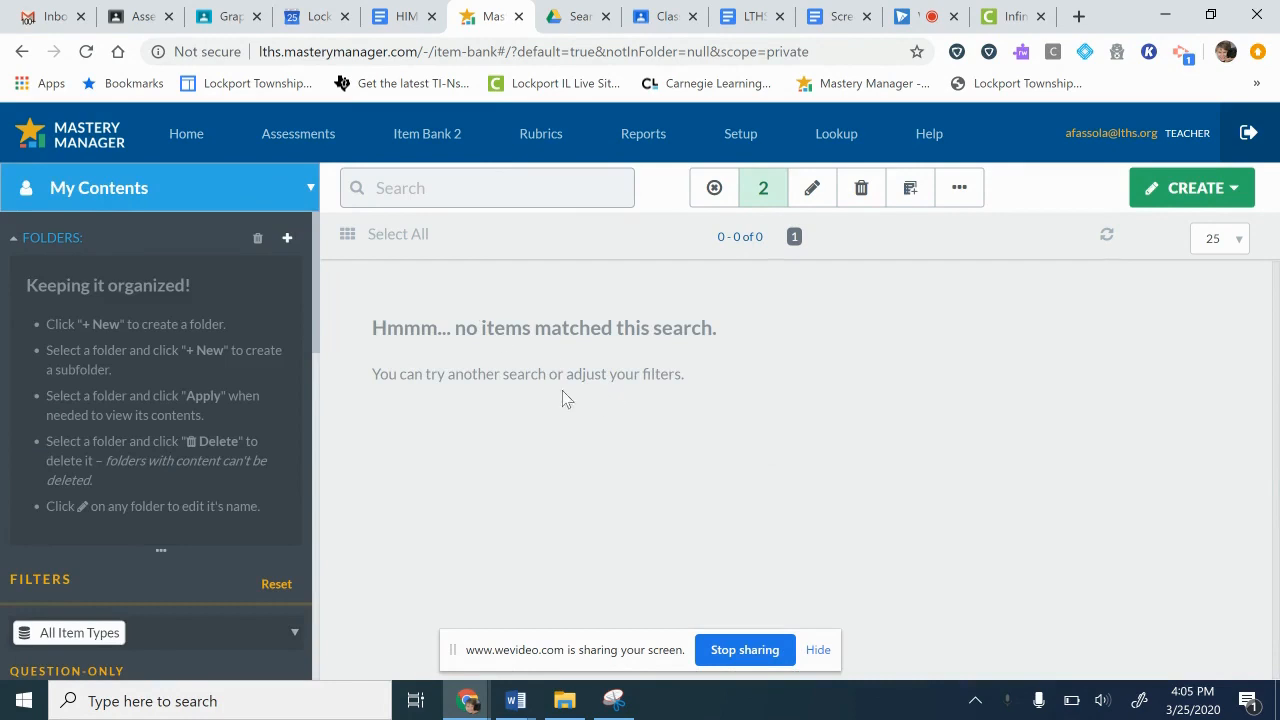
- Return the item bank to Workgroups and show the items of MA-Integrated Math 3 Honors
{"action": "left_click", "coordinate": [306, 192]}
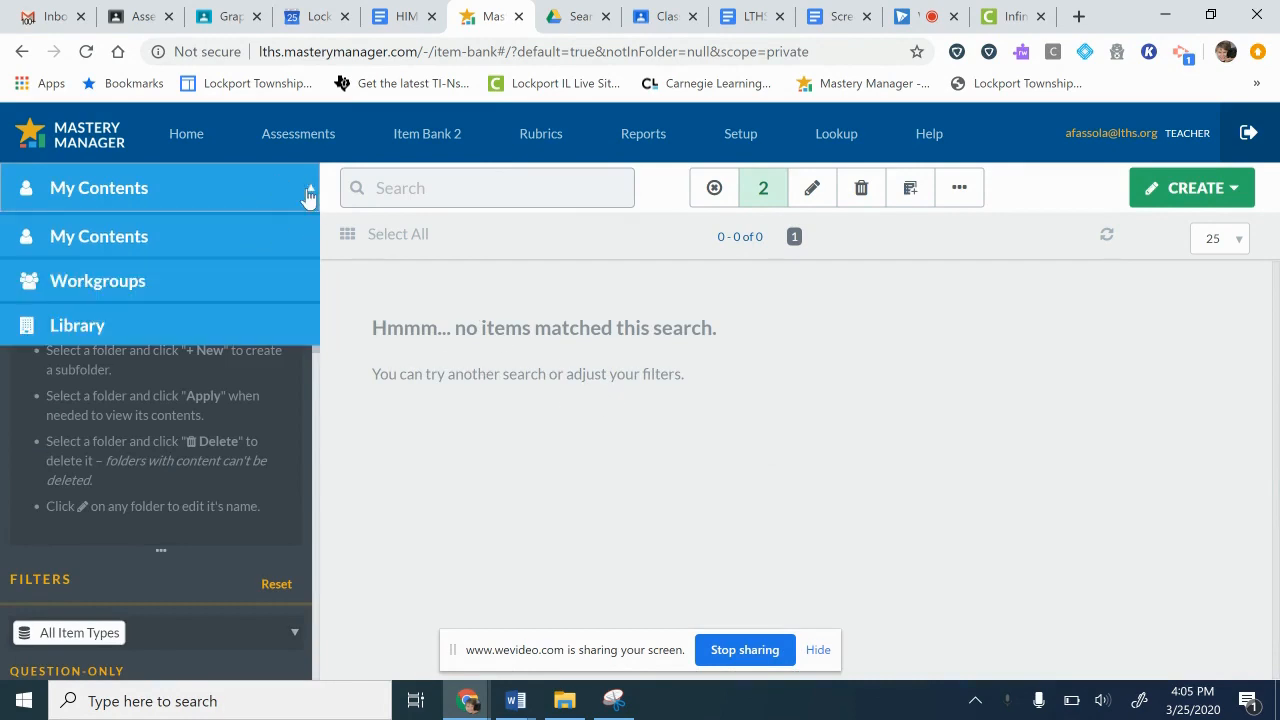
{"action": "left_click", "coordinate": [277, 281]}
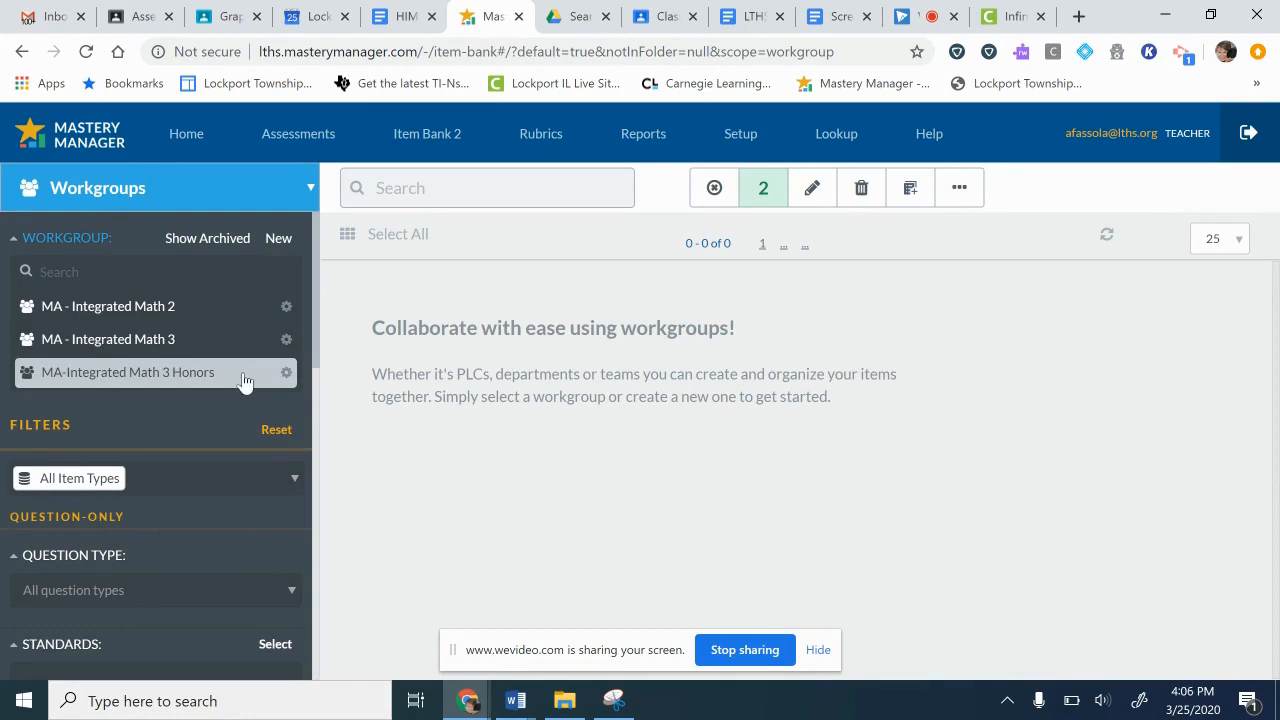
{"action": "left_click", "coordinate": [244, 381]}
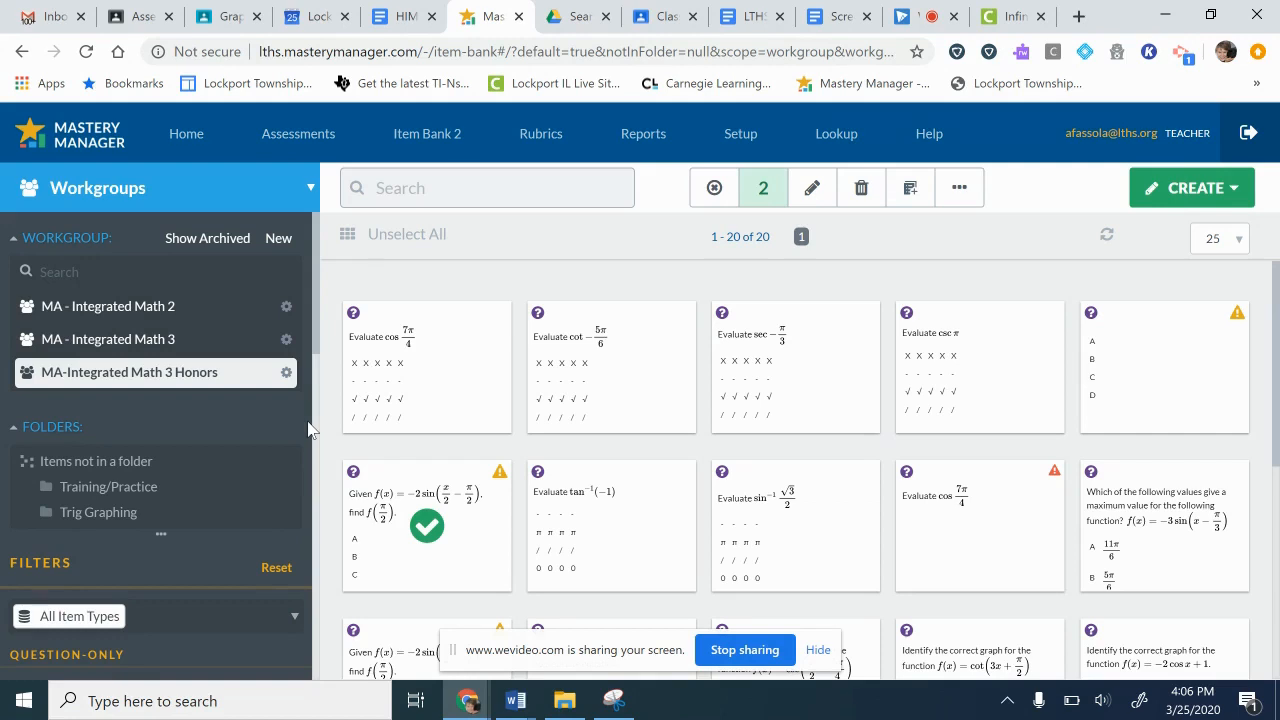
- Select the "Evaluate cos 7π/4" and "Evaluate cot −5π/6" items and look over the rest of the workgroup's items
{"action": "mouse_move", "coordinate": [448, 390]}
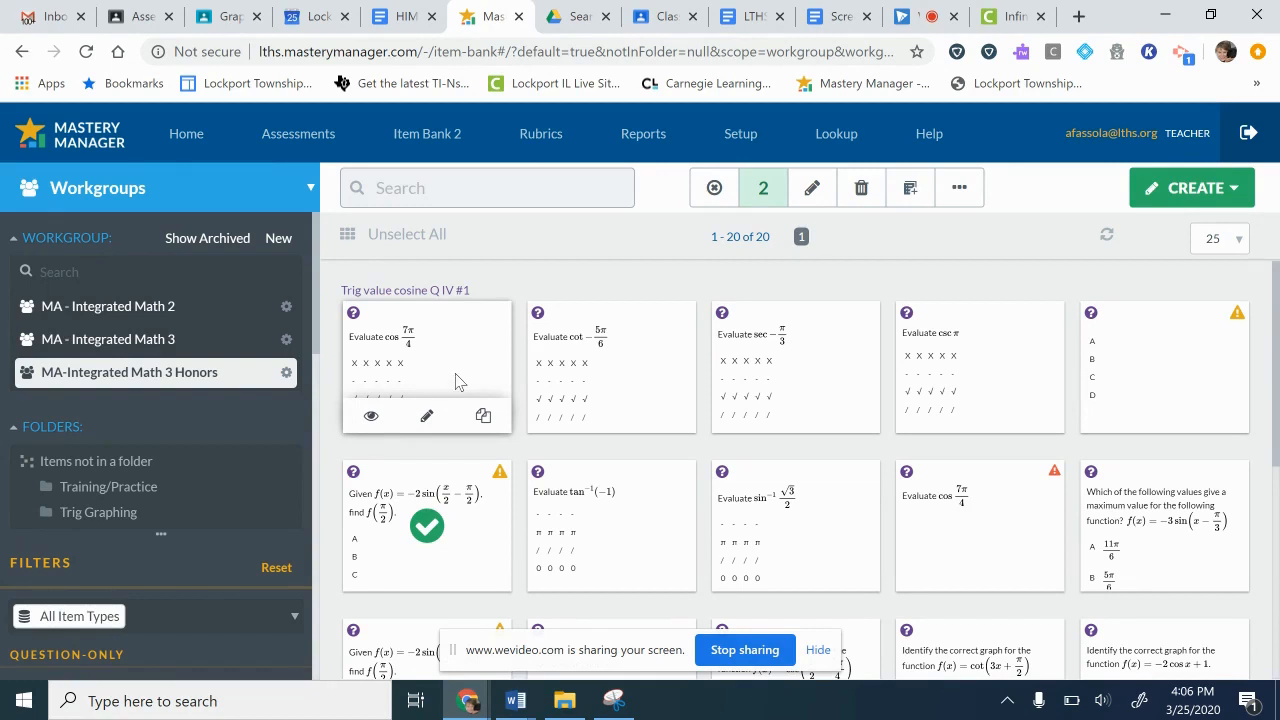
{"action": "left_click", "coordinate": [455, 380]}
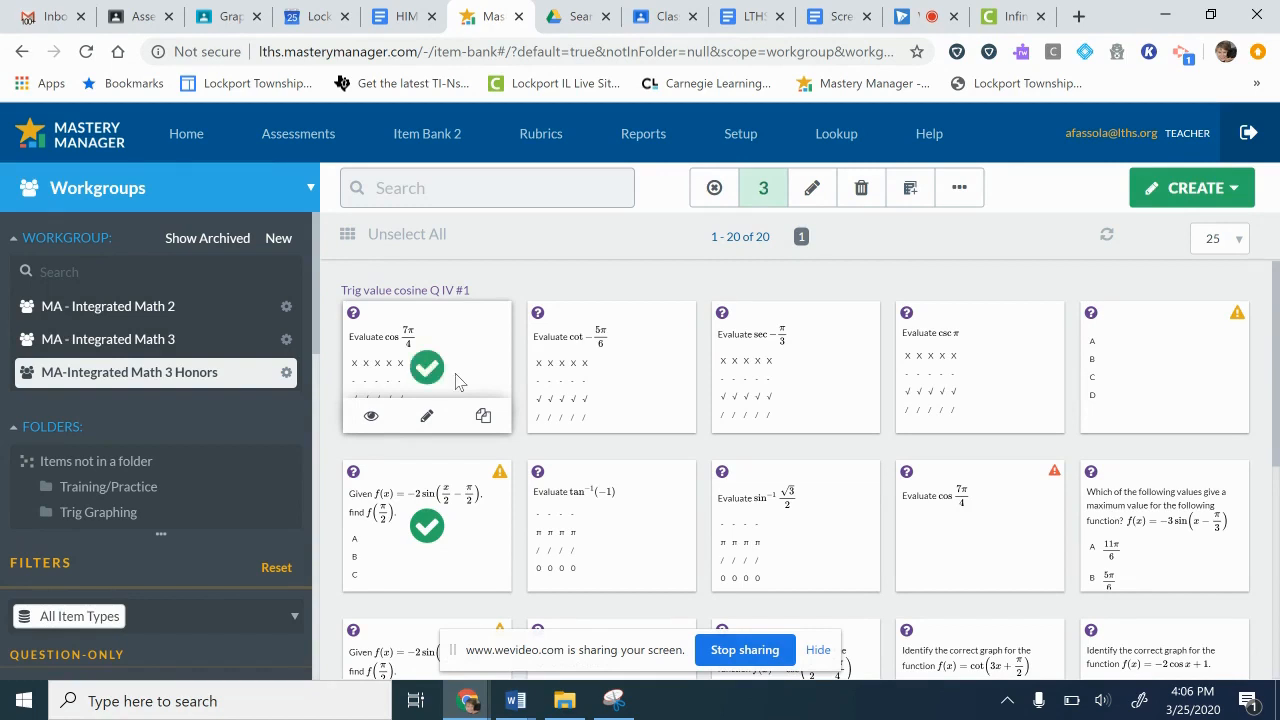
{"action": "left_click", "coordinate": [628, 371]}
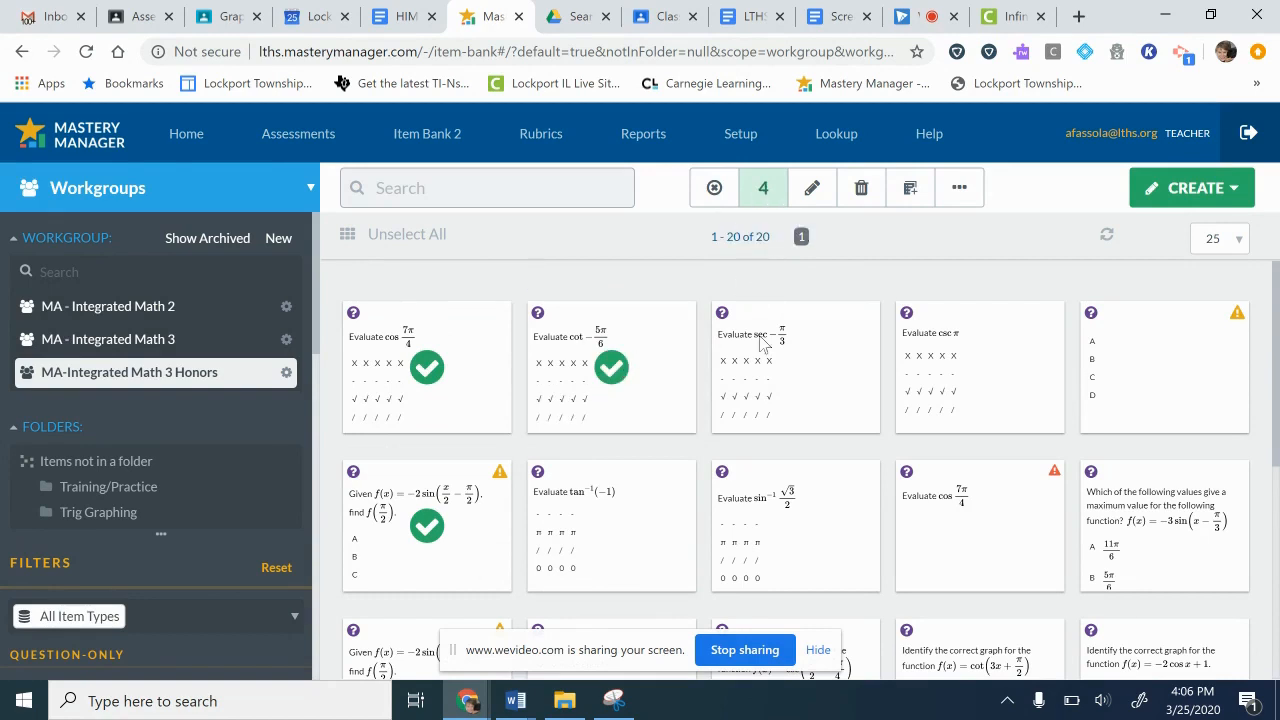
{"action": "scroll", "coordinate": [762, 343], "scroll_direction": "down", "scroll_amount": 1}
{"action": "scroll", "coordinate": [766, 366], "scroll_direction": "down", "scroll_amount": 3}
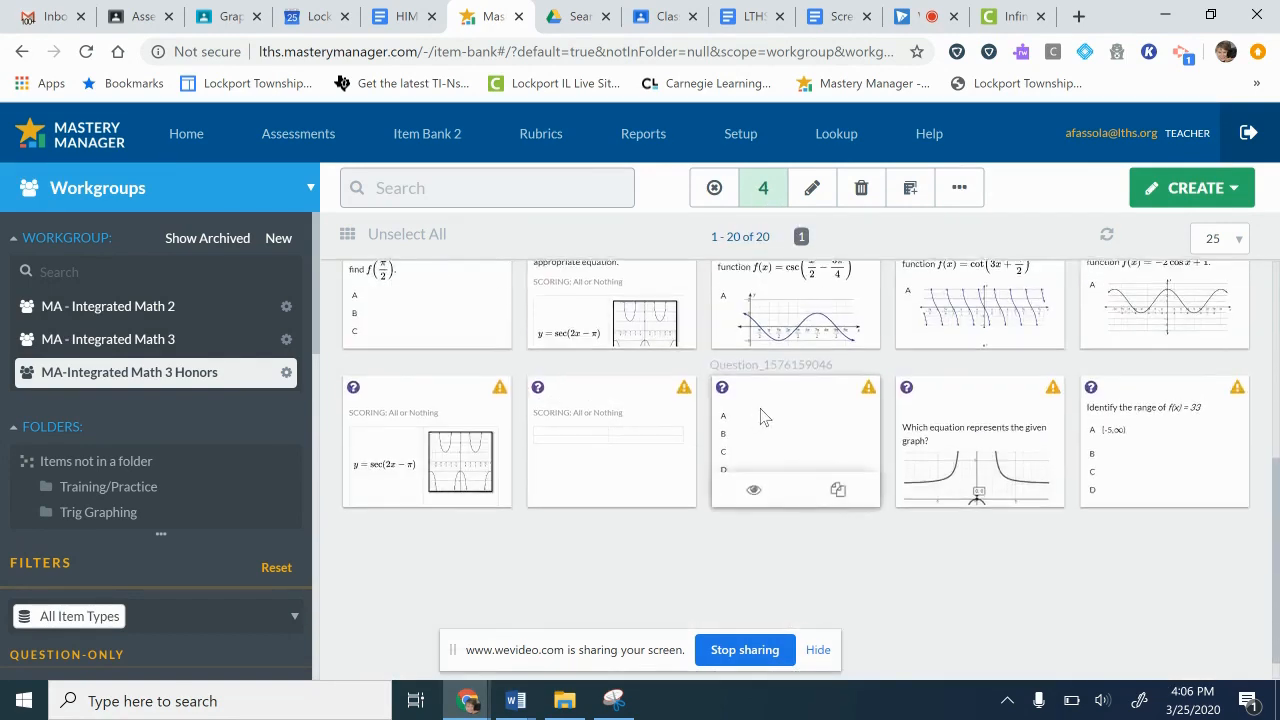
{"action": "scroll", "coordinate": [762, 416], "scroll_direction": "up", "scroll_amount": 5}
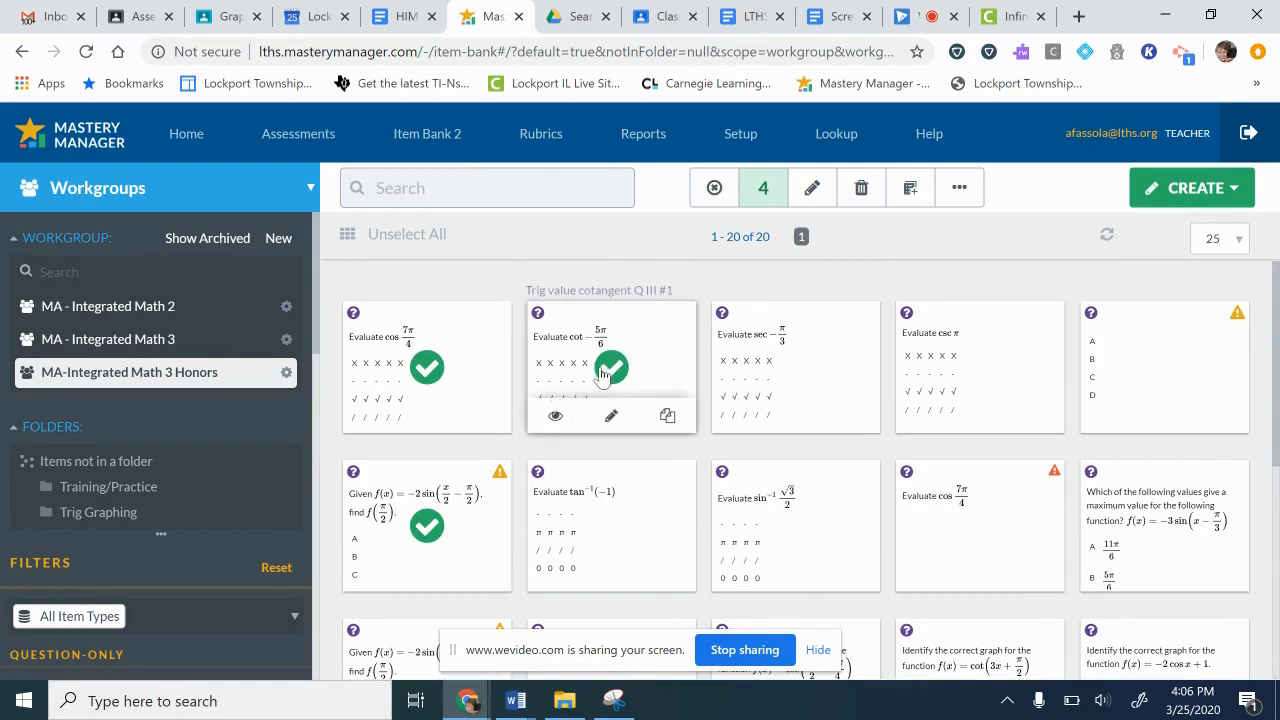
- Deselect the cot −5π/6, cos 7π/4 and f(x) = −2 sin(x/2 − π/2) items
{"action": "left_click", "coordinate": [603, 372]}
{"action": "left_click", "coordinate": [435, 380]}
{"action": "left_click", "coordinate": [428, 540]}
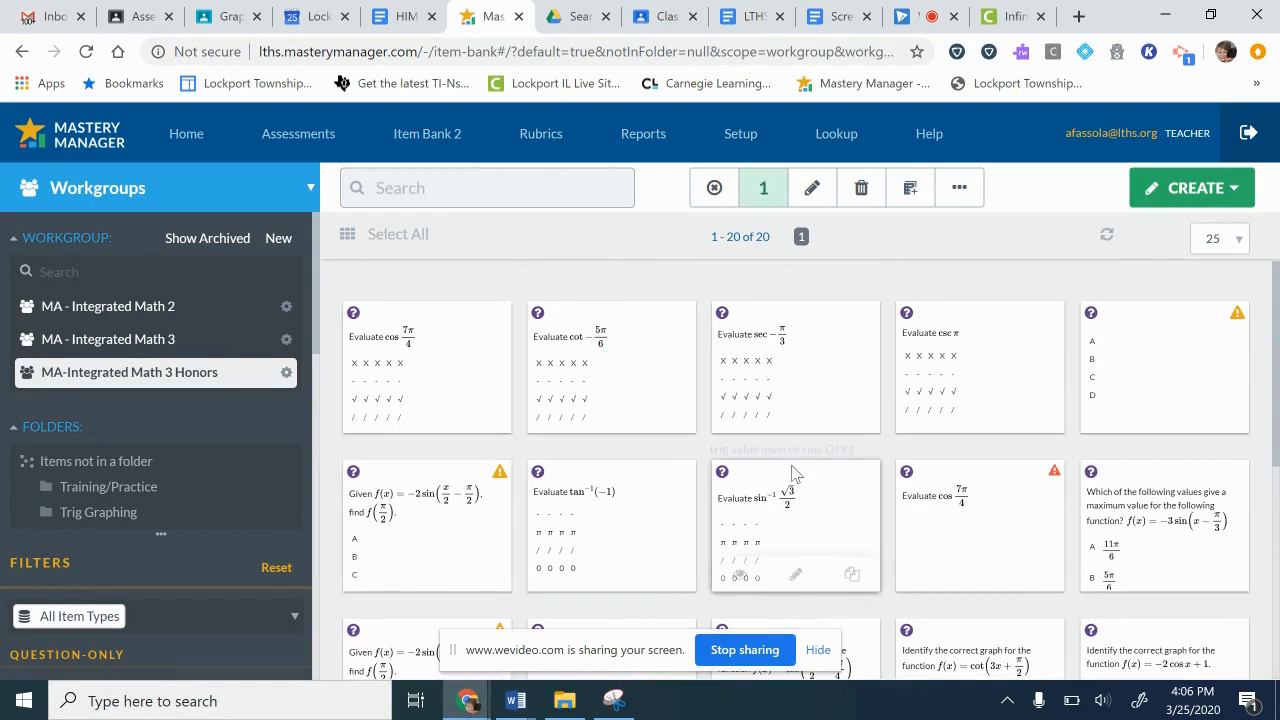
{"action": "scroll", "coordinate": [795, 474], "scroll_direction": "down", "scroll_amount": 5}
{"action": "scroll", "coordinate": [795, 474], "scroll_direction": "up", "scroll_amount": 5}
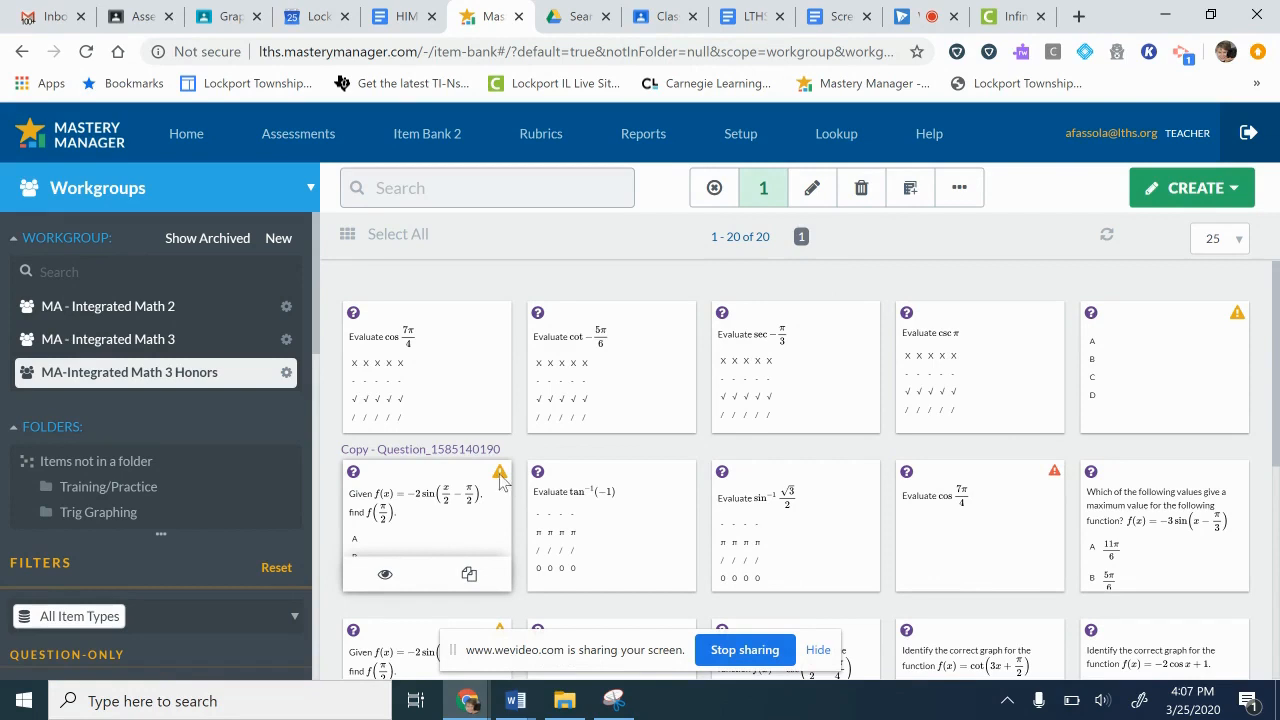
- Select the copied question about f(x) = −2 sin(x/2 − π/2) that carries a warning sign
{"action": "double_click", "coordinate": [460, 529]}
{"action": "left_click", "coordinate": [408, 547]}
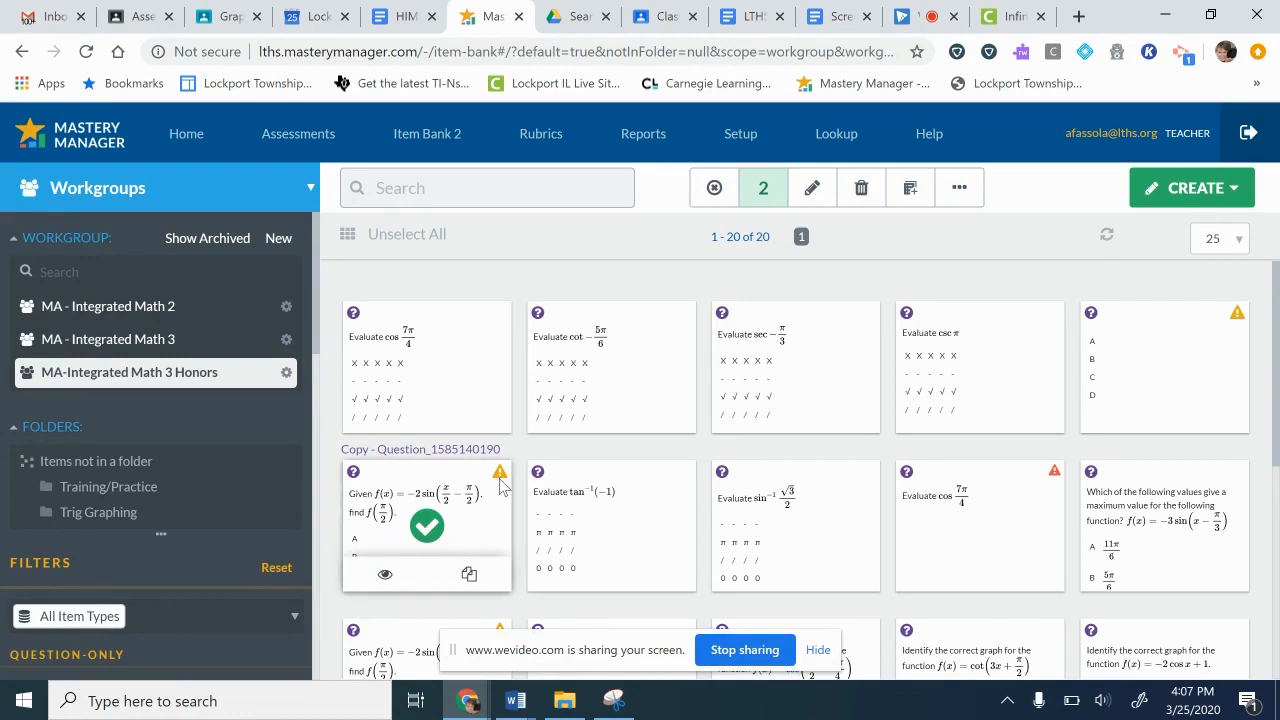
{"action": "scroll", "coordinate": [385, 530], "scroll_direction": "down", "scroll_amount": 1}
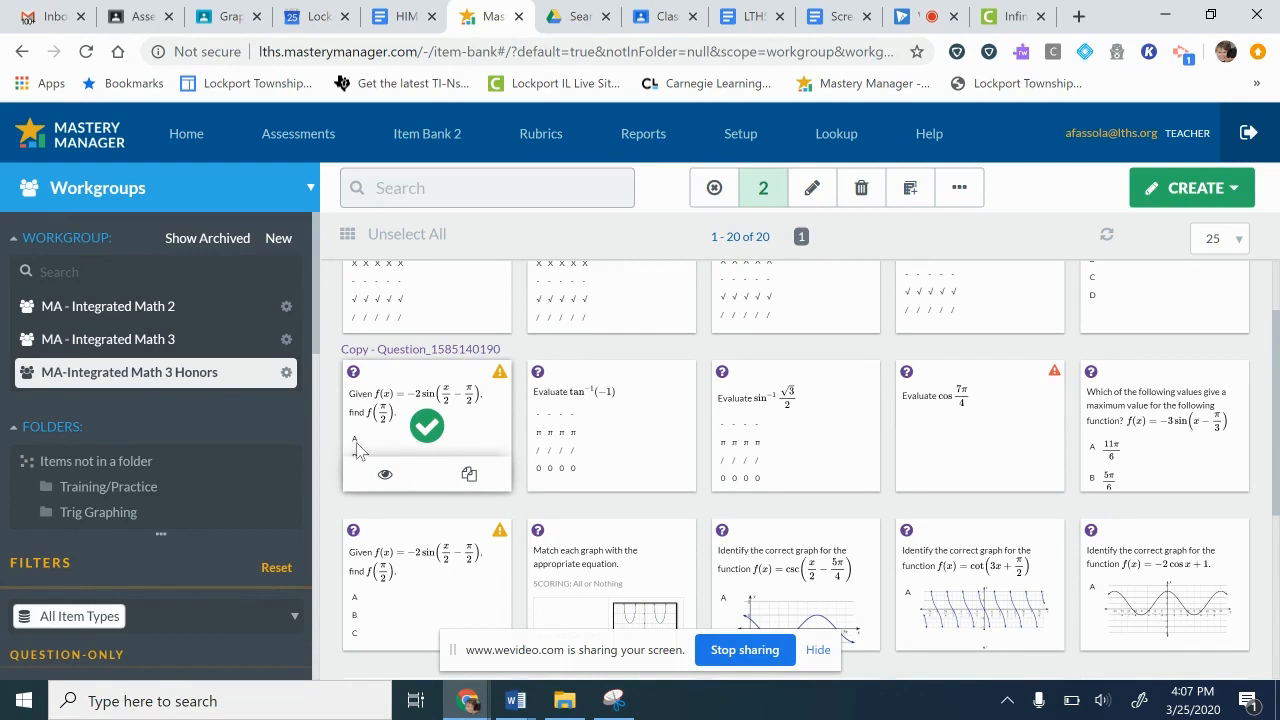
{"action": "left_click", "coordinate": [250, 339]}
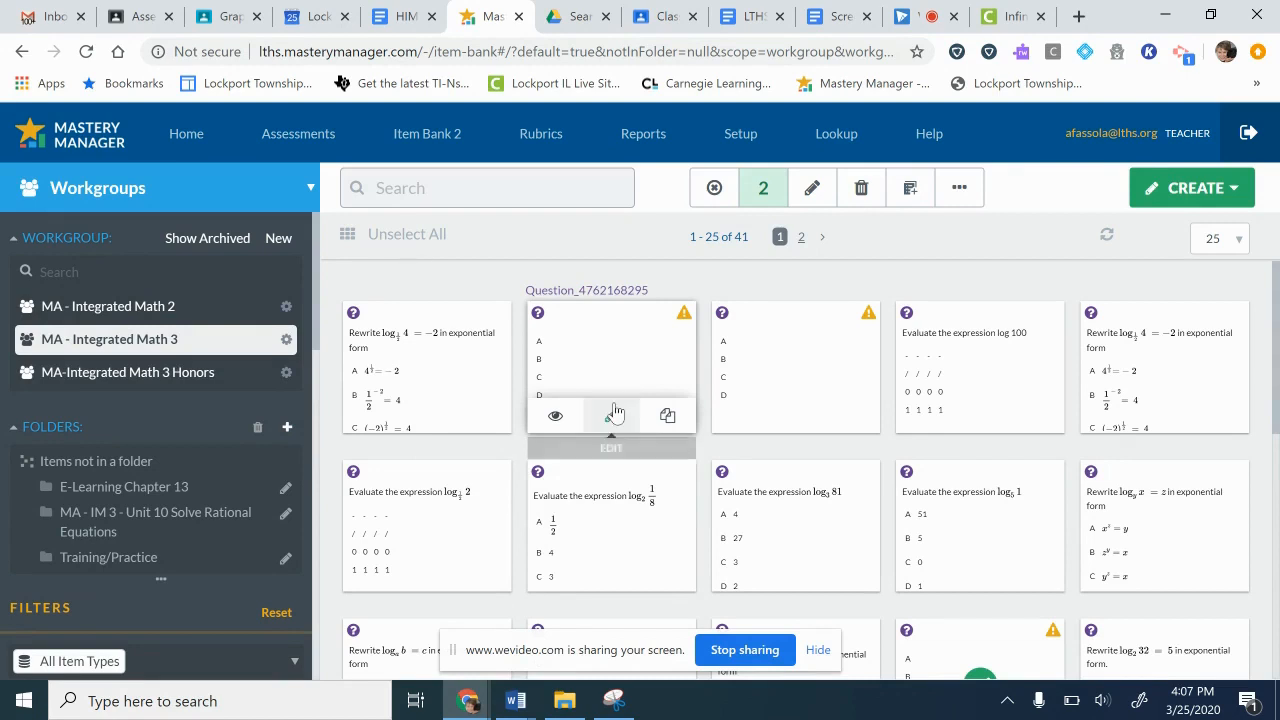
{"action": "left_click", "coordinate": [613, 417]}
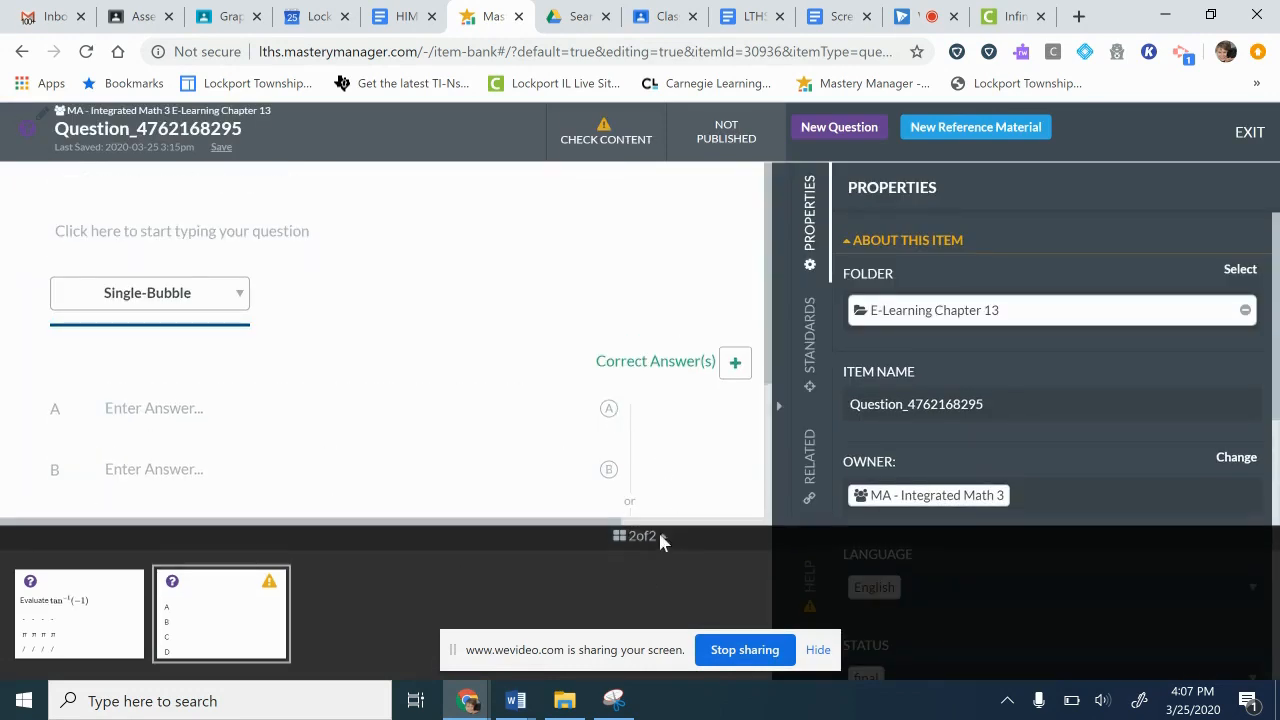
- Review the blank question's properties and its content-check help, and exit the question editor
{"action": "scroll", "coordinate": [884, 513], "scroll_direction": "down", "scroll_amount": 1}
{"action": "scroll", "coordinate": [884, 513], "scroll_direction": "down", "scroll_amount": 3}
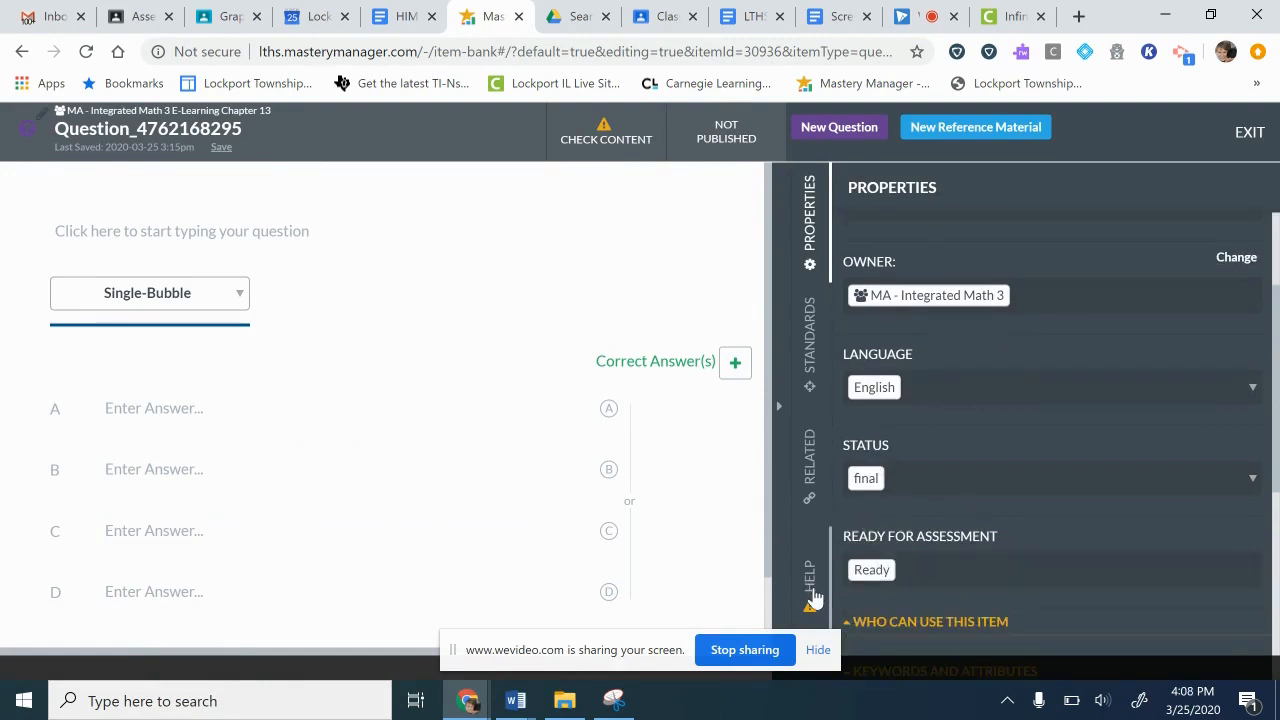
{"action": "left_click", "coordinate": [811, 590]}
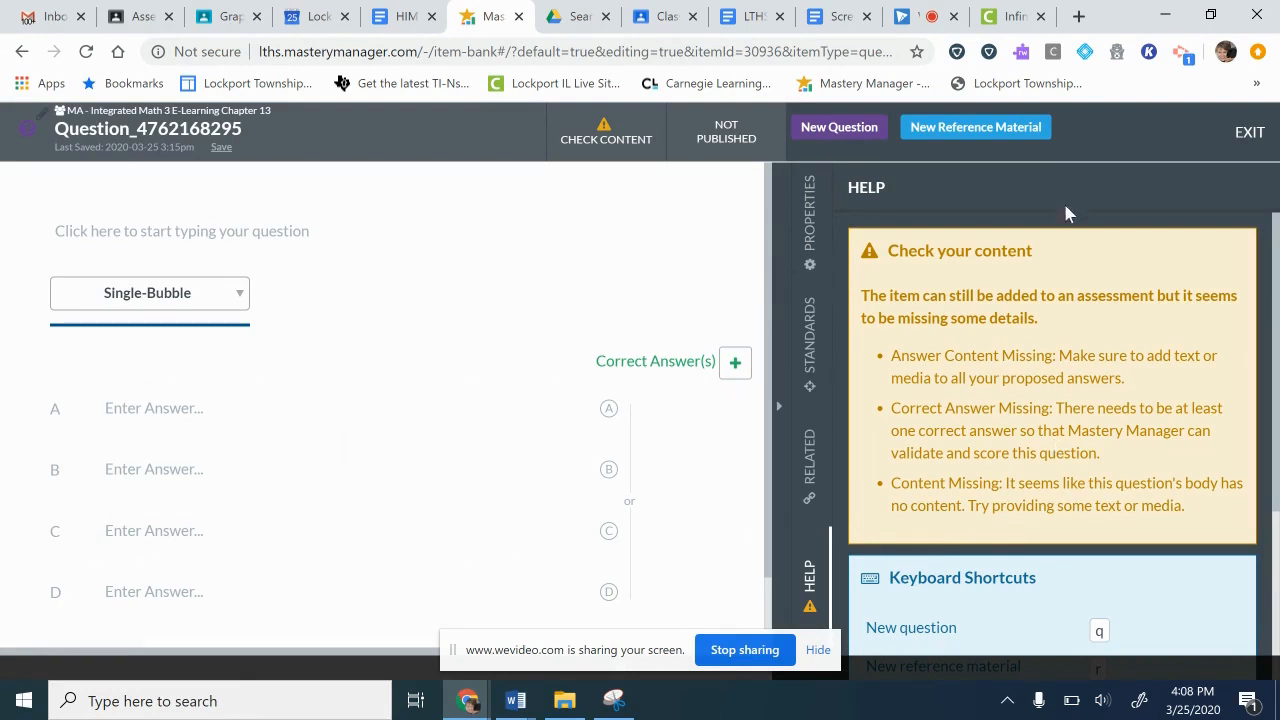
{"action": "left_click", "coordinate": [1252, 140]}
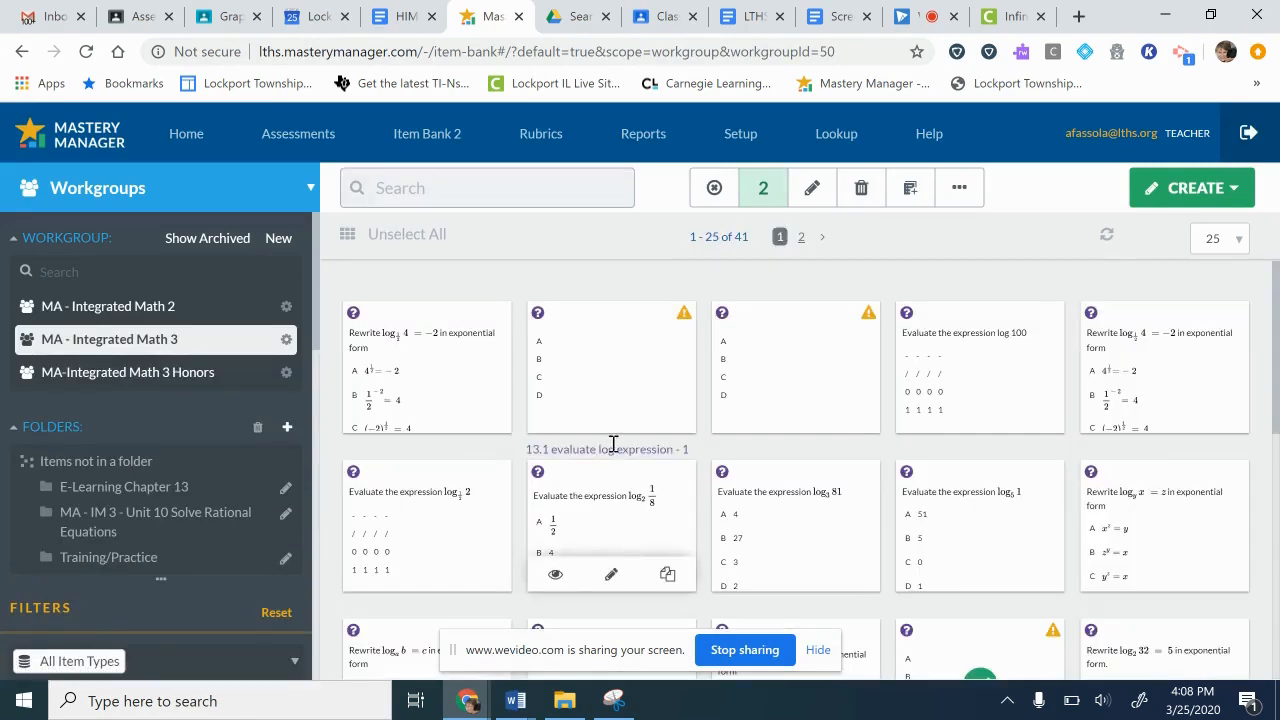
- Look over the MA - Integrated Math 3 question cards and the actions offered on them
{"action": "scroll", "coordinate": [632, 490], "scroll_direction": "down", "scroll_amount": 1}
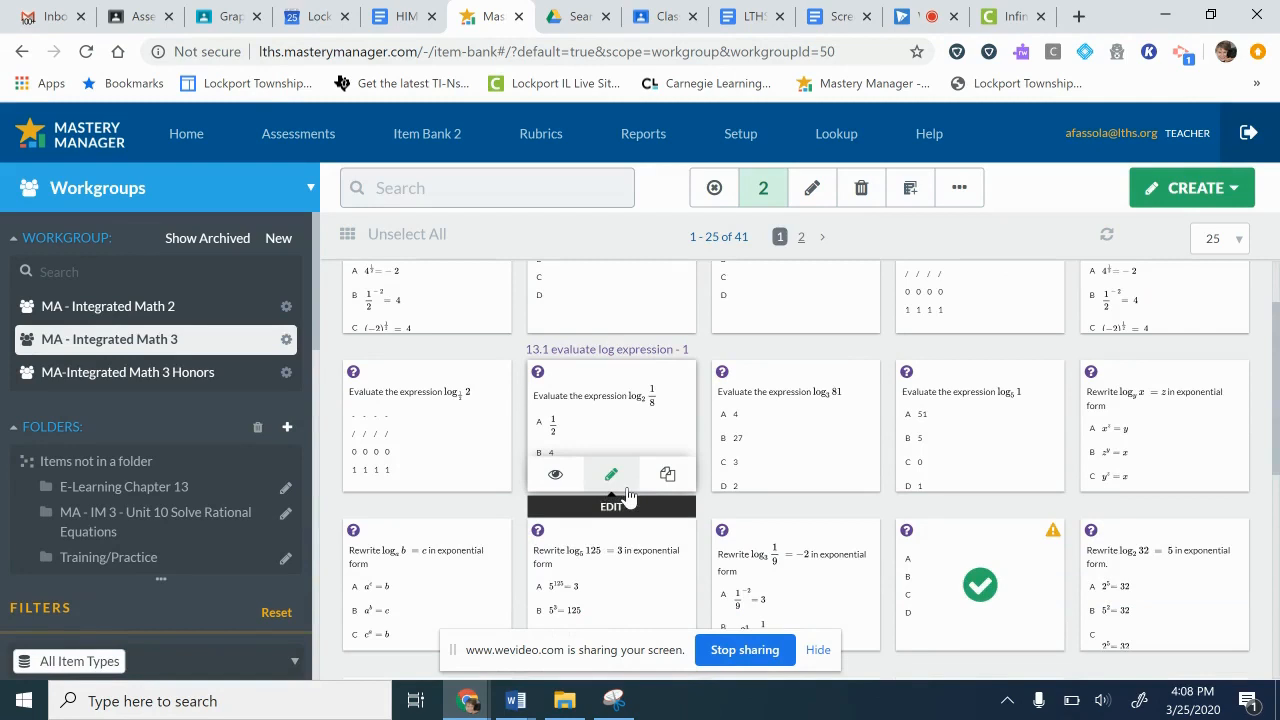
{"action": "scroll", "coordinate": [628, 495], "scroll_direction": "up", "scroll_amount": 1}
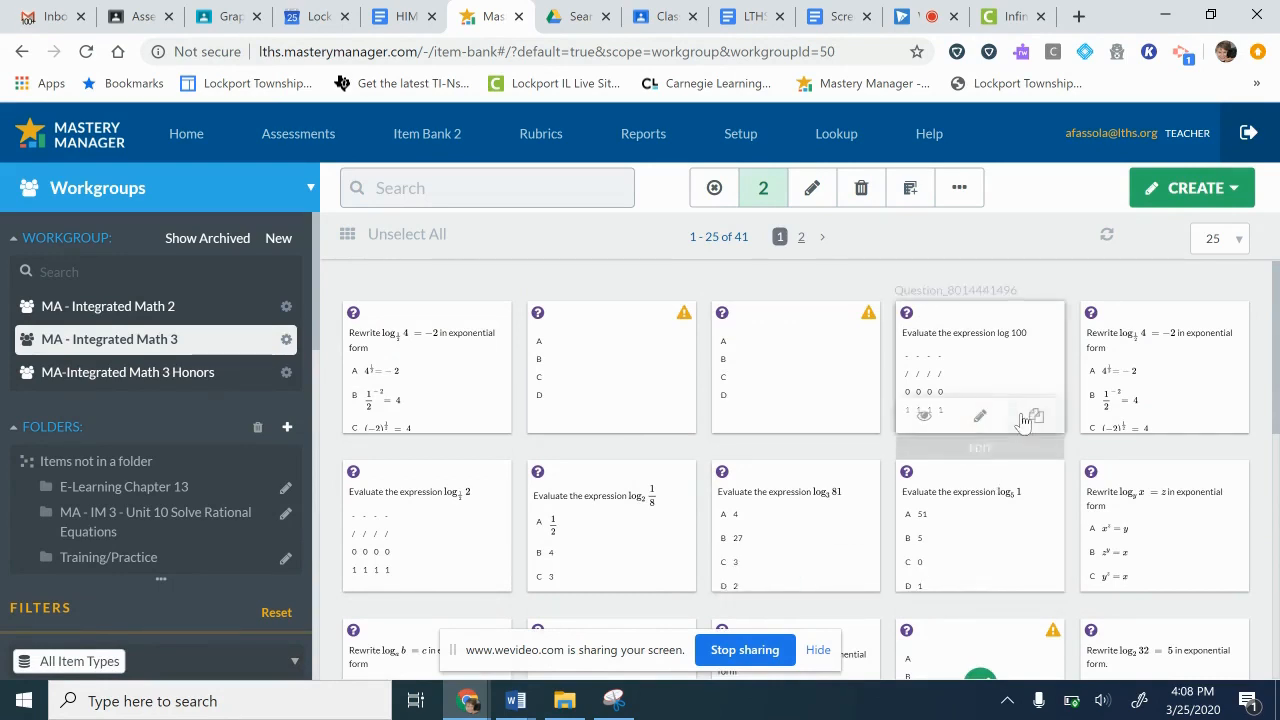
{"action": "scroll", "coordinate": [1004, 590], "scroll_direction": "down", "scroll_amount": 1}
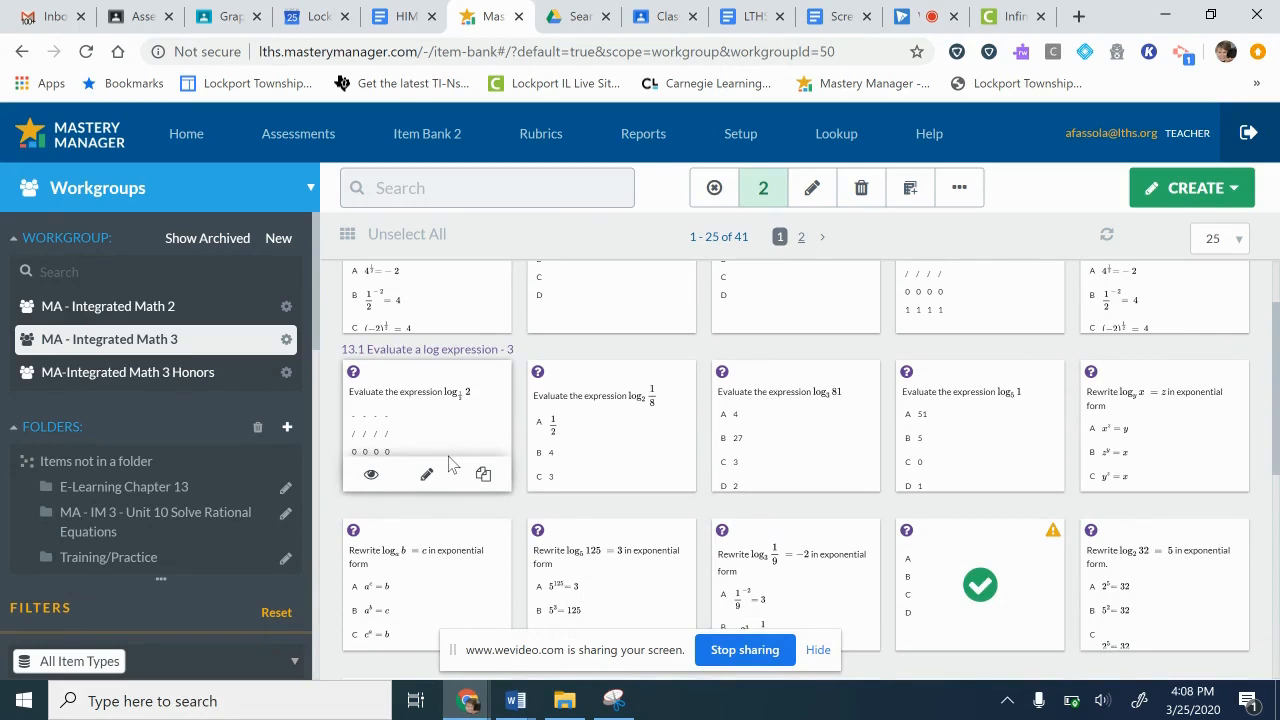
- Return to MA-Integrated Math 3 Honors, view the workgroup's properties and member roles, and close them
{"action": "left_click", "coordinate": [271, 379]}
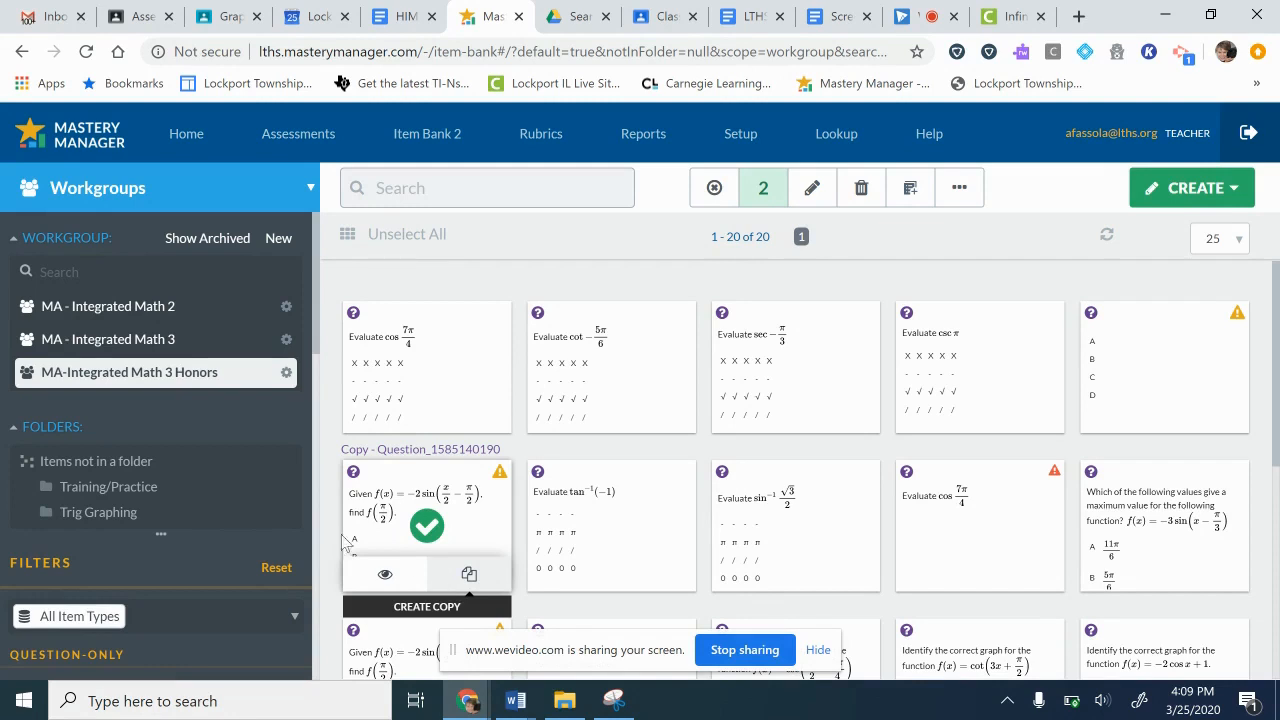
{"action": "left_click", "coordinate": [286, 373]}
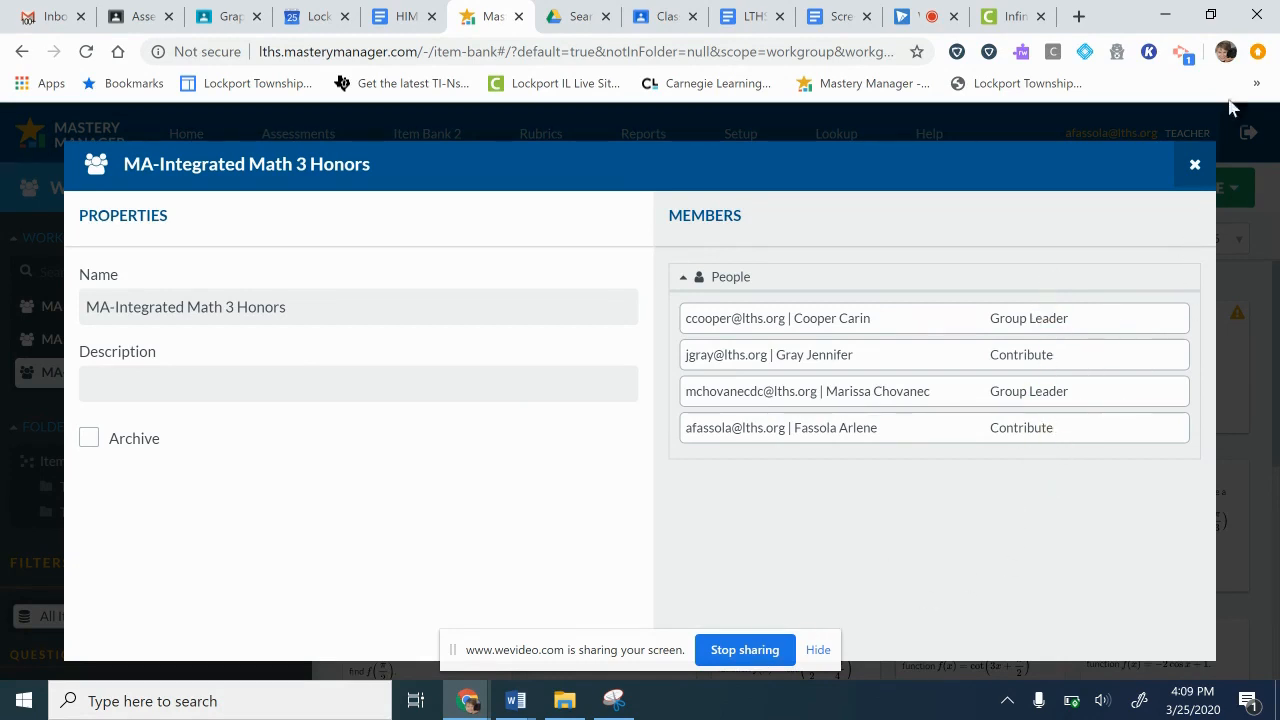
{"action": "left_click", "coordinate": [1195, 165]}
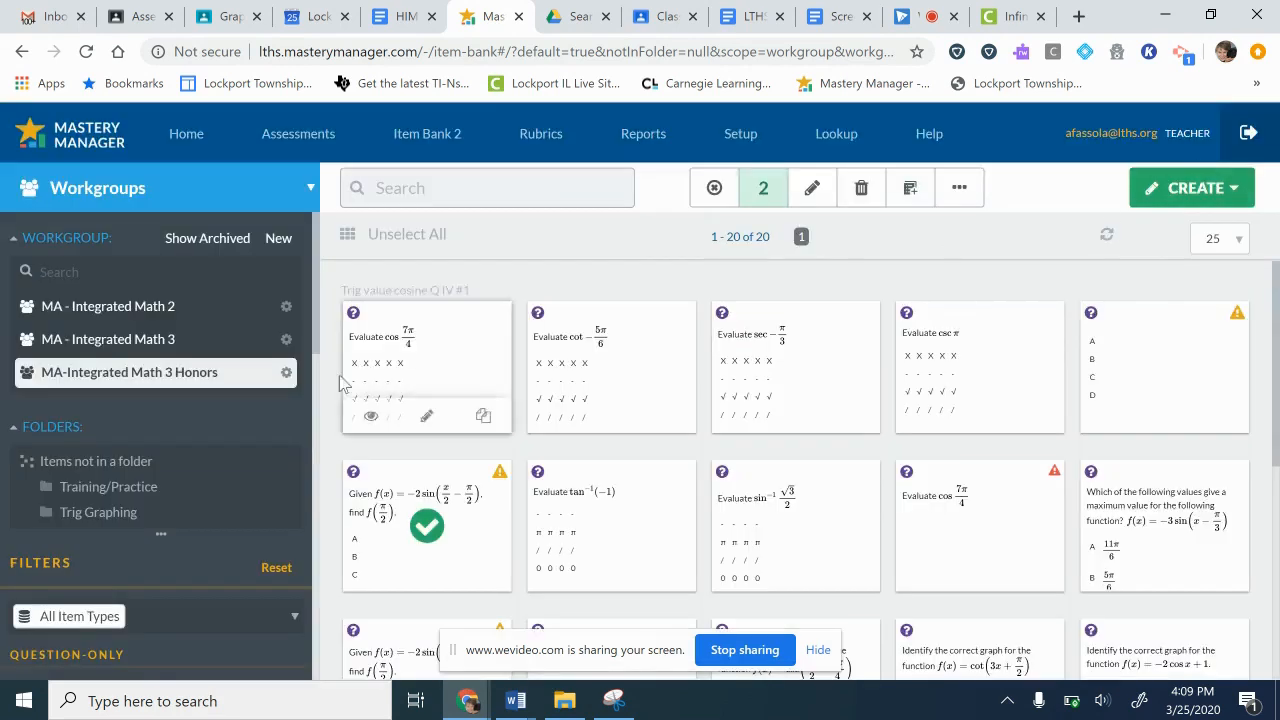
- Open the settings of the MA - Integrated Math 3 workgroup and review its full list of people and courses
{"action": "left_click", "coordinate": [286, 339]}
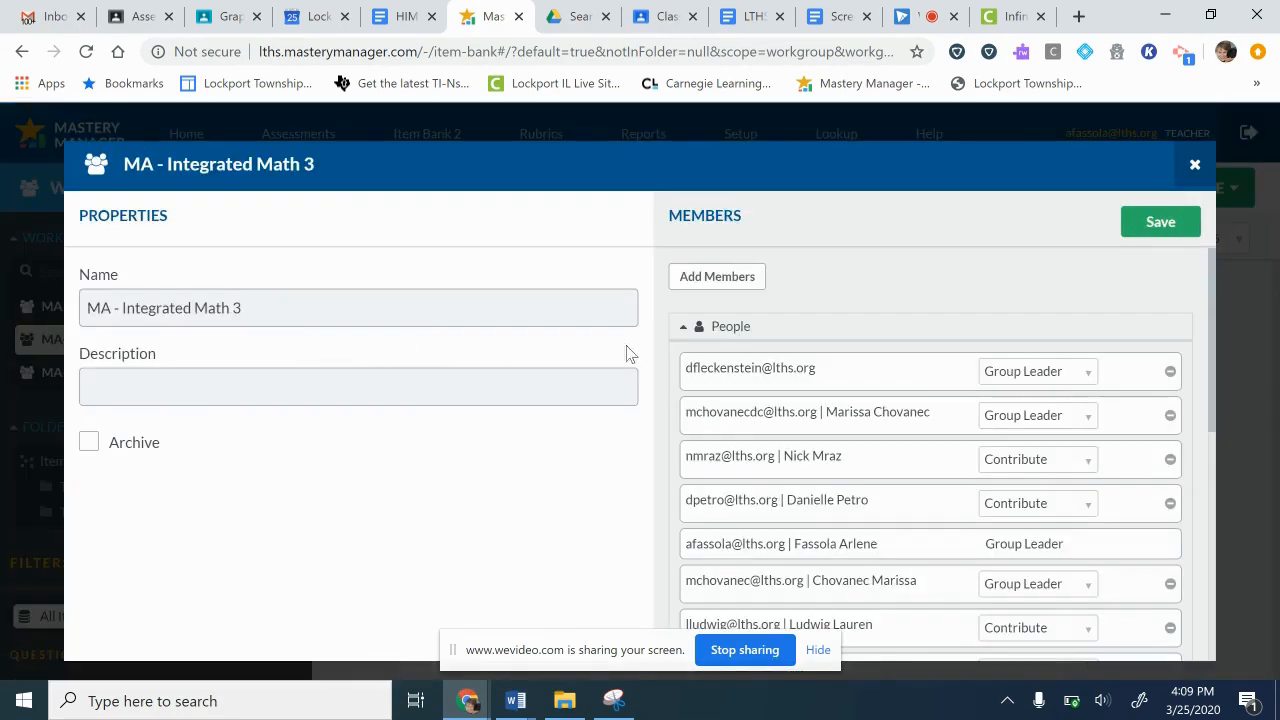
{"action": "scroll", "coordinate": [921, 545], "scroll_direction": "down", "scroll_amount": 4}
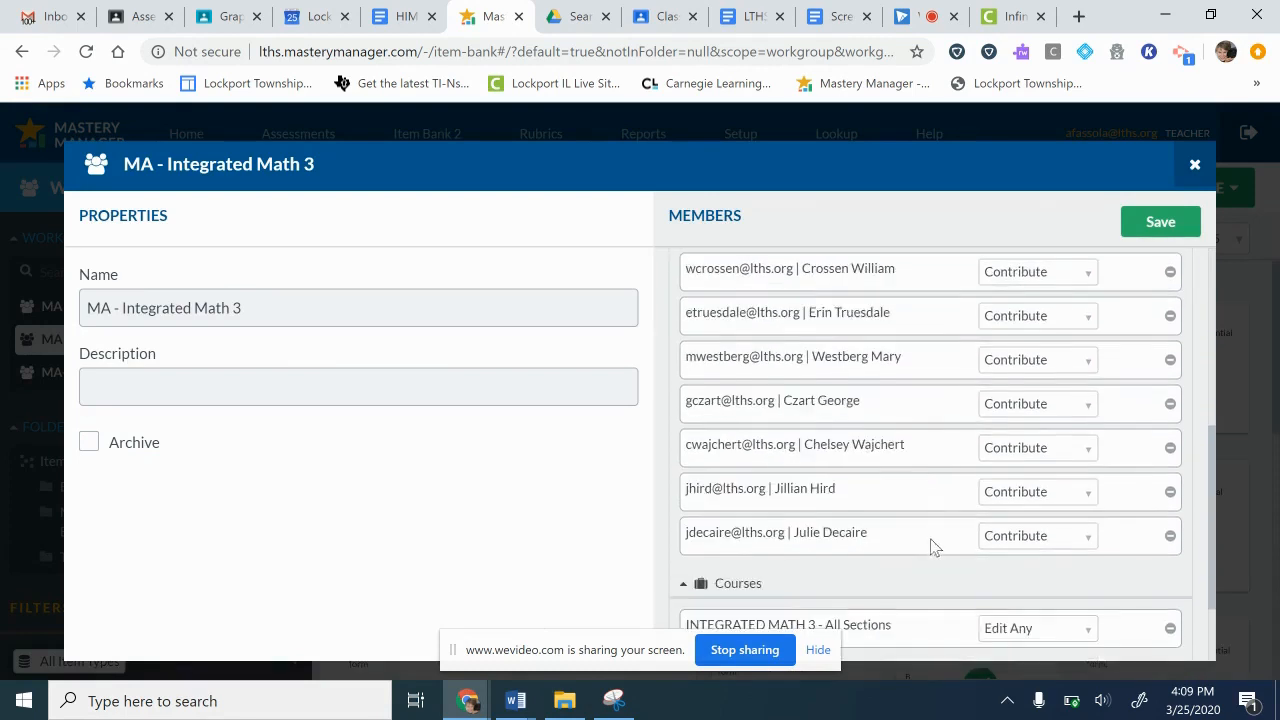
{"action": "scroll", "coordinate": [930, 545], "scroll_direction": "down", "scroll_amount": 2}
{"action": "scroll", "coordinate": [930, 545], "scroll_direction": "up", "scroll_amount": 8}
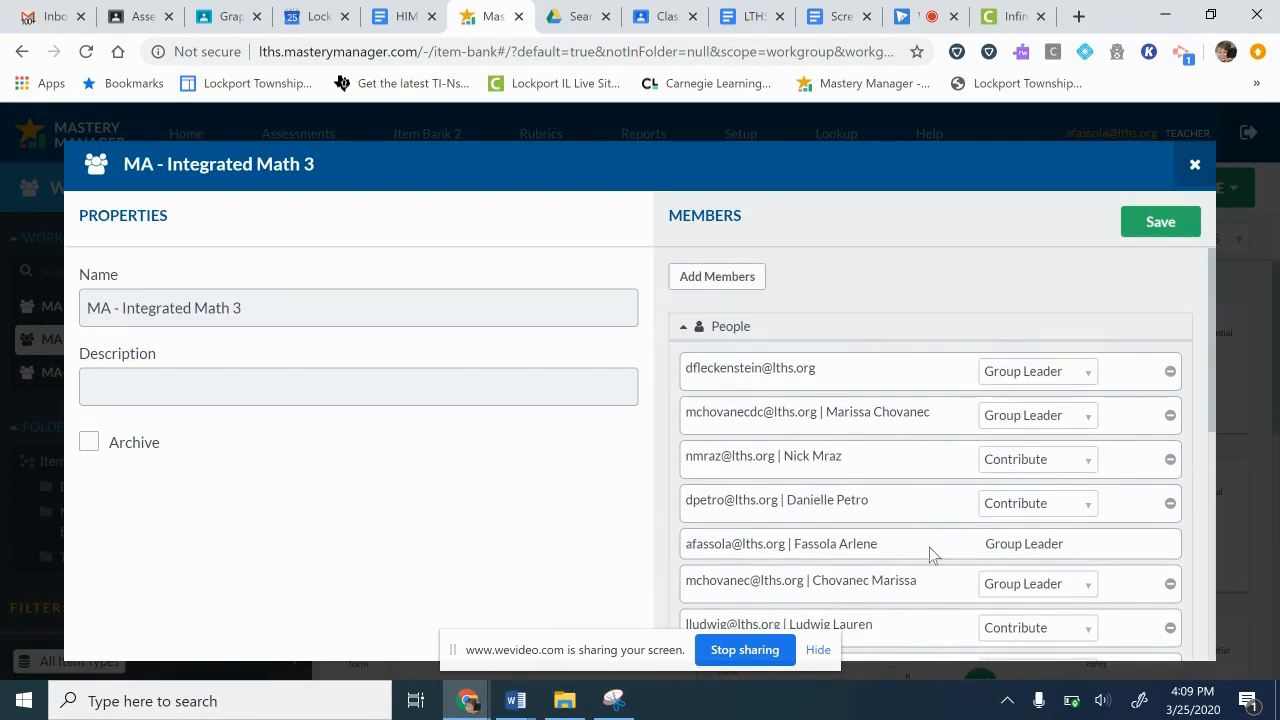
- View the permission levels available for the fourth listed member, and close the workgroup settings without saving
{"action": "left_click", "coordinate": [1089, 510]}
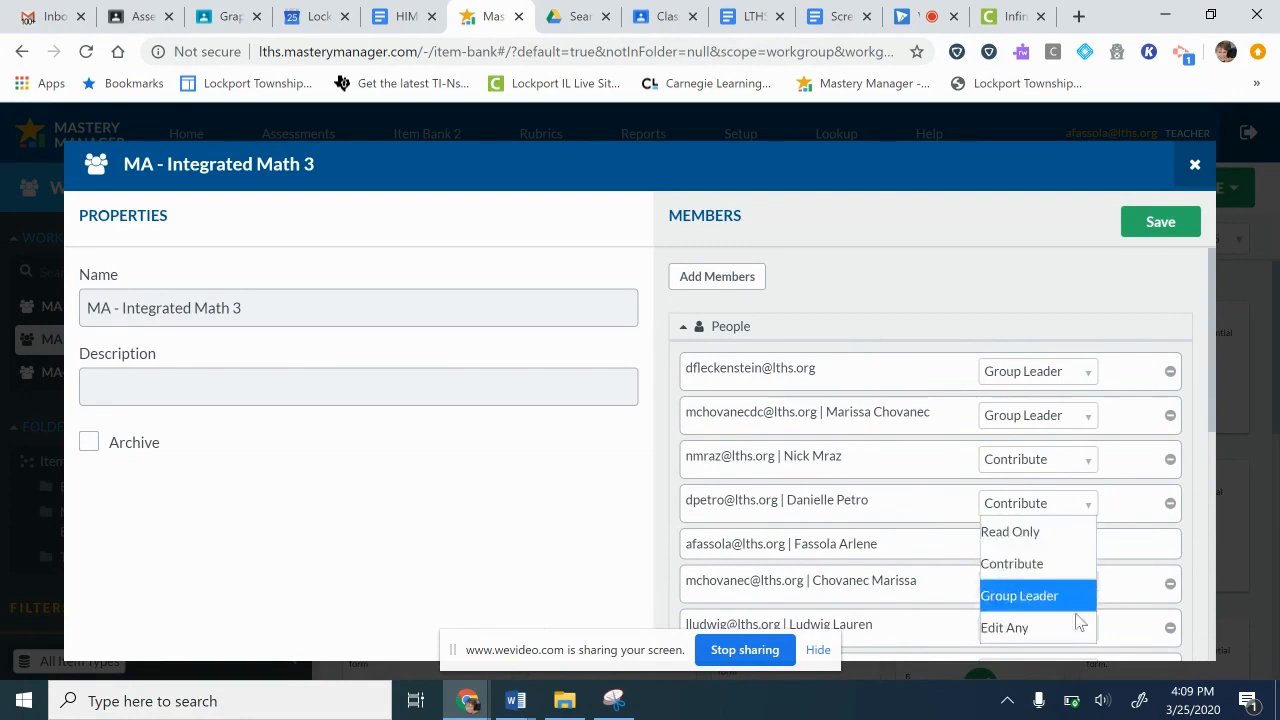
{"action": "left_click", "coordinate": [1087, 510]}
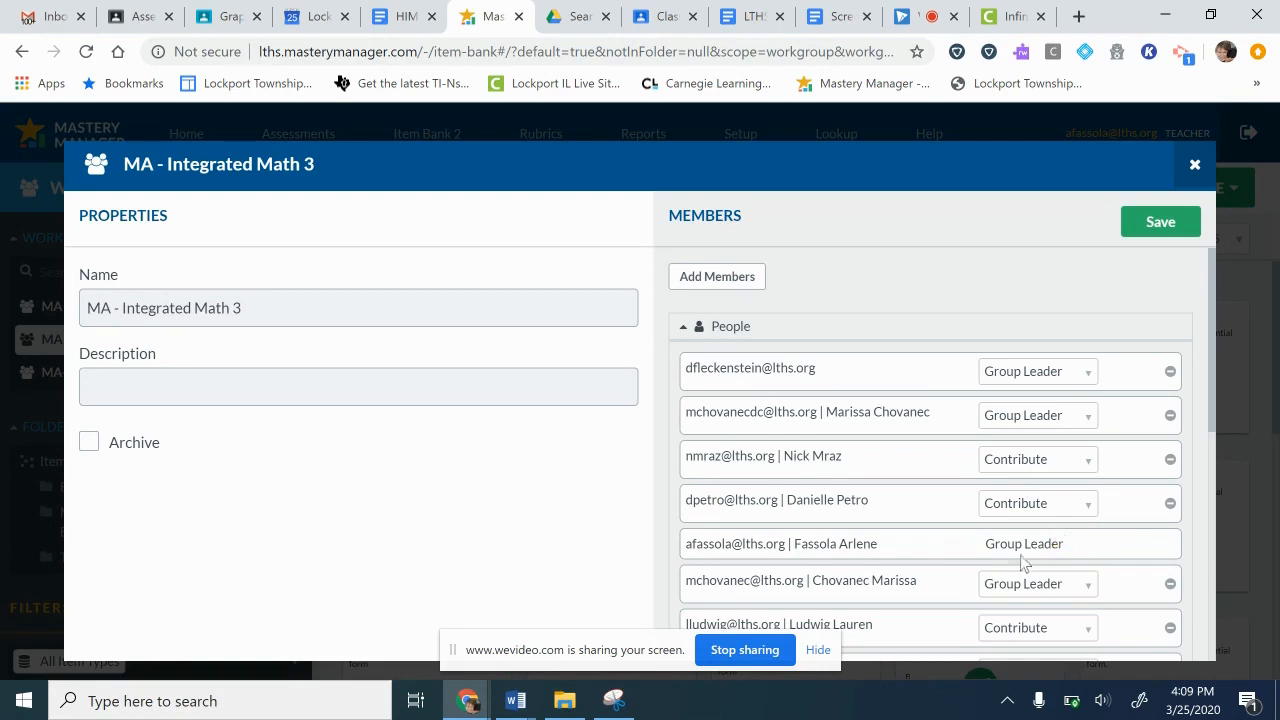
{"action": "left_click", "coordinate": [1088, 510]}
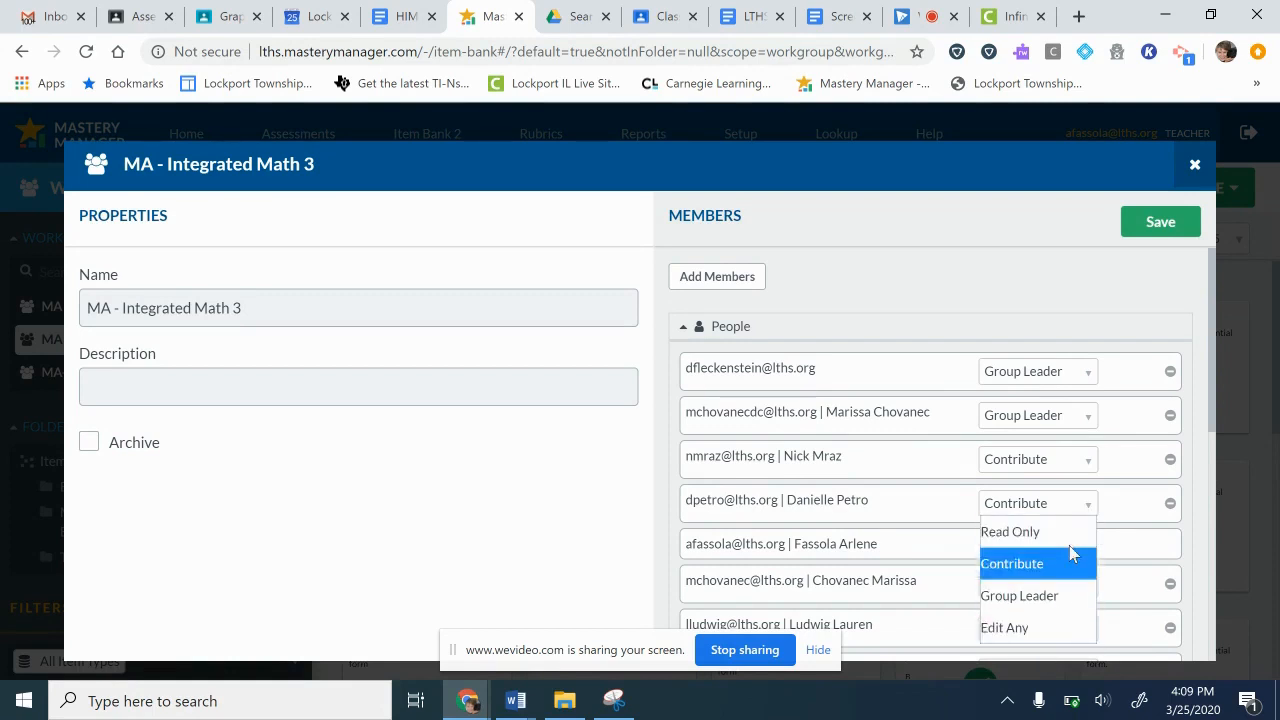
{"action": "left_click", "coordinate": [1095, 510]}
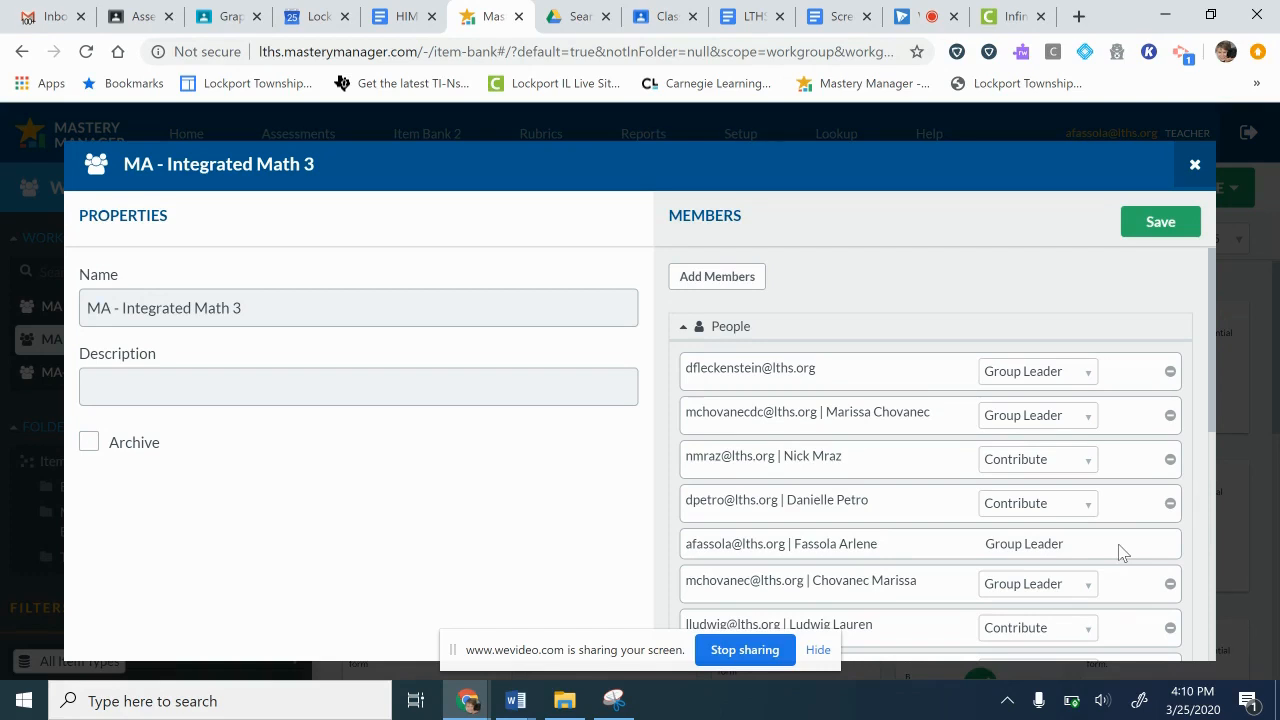
{"action": "left_click", "coordinate": [1195, 165]}
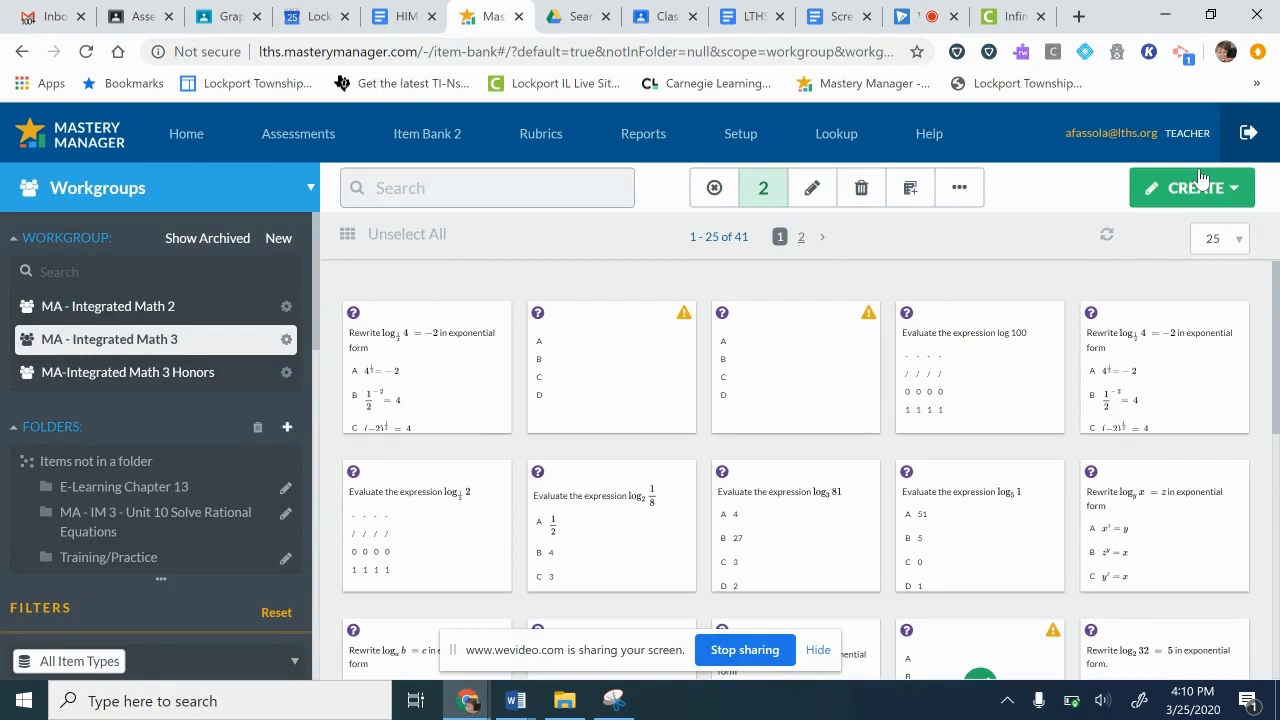
{"action": "mouse_move", "coordinate": [426, 530]}
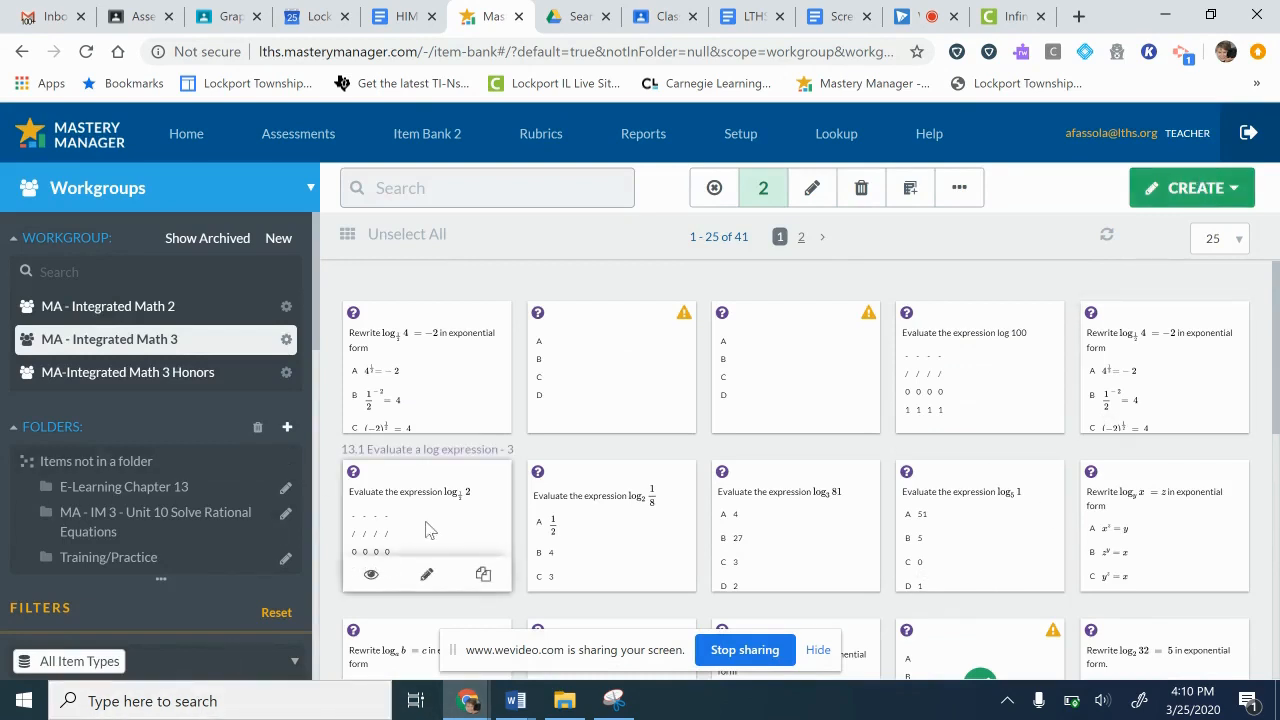
- Create a new question in the MA - Integrated Math 3 workgroup and start its text with "Evaluate"
{"action": "left_click", "coordinate": [1205, 192]}
{"action": "left_click", "coordinate": [1160, 234]}
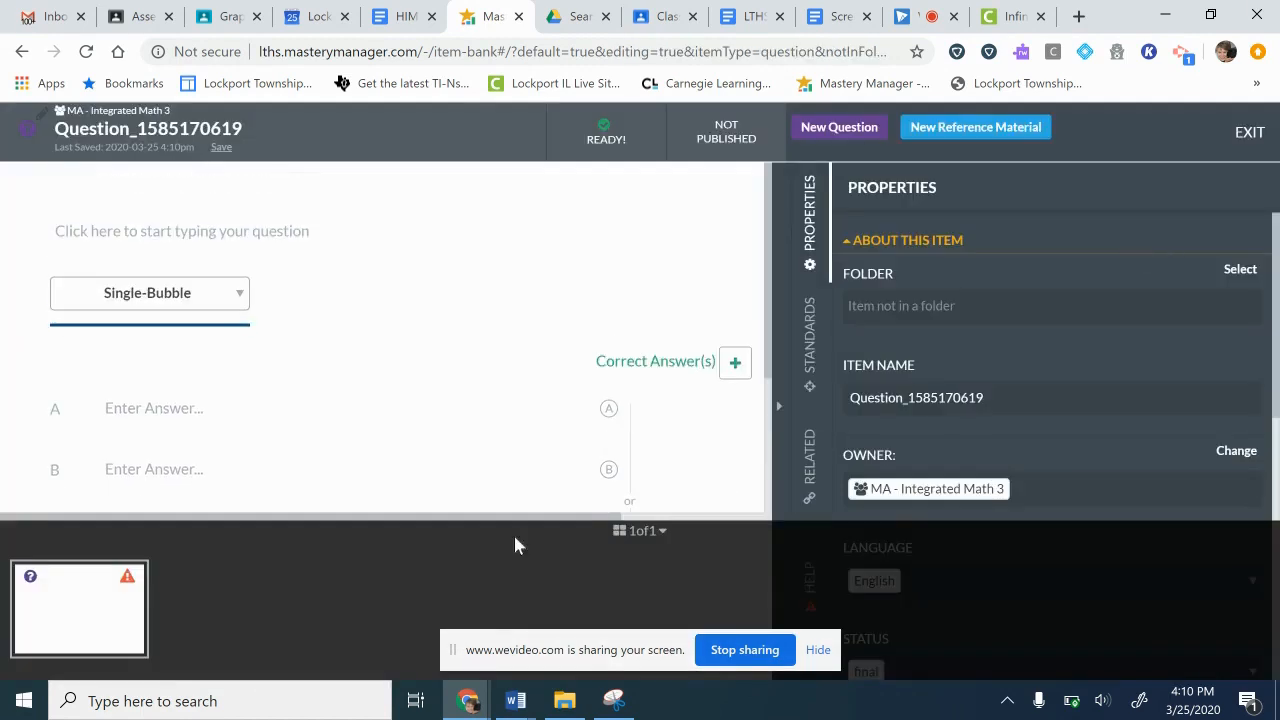
{"action": "left_click", "coordinate": [382, 242]}
{"action": "type", "text": "Evaluate"}
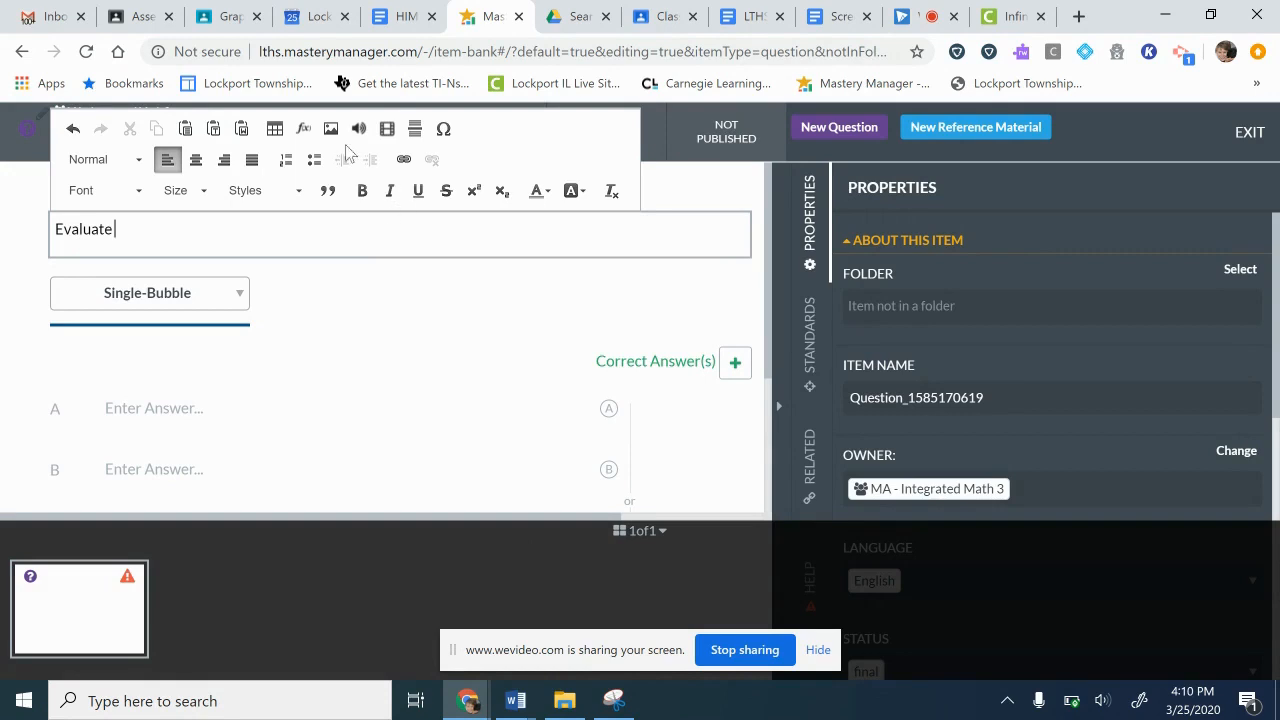
- Build the expression \cos^{-1}-\frac{1}{2} in the Equation Editor, using the fraction template for the one half
{"action": "left_click", "coordinate": [303, 130]}
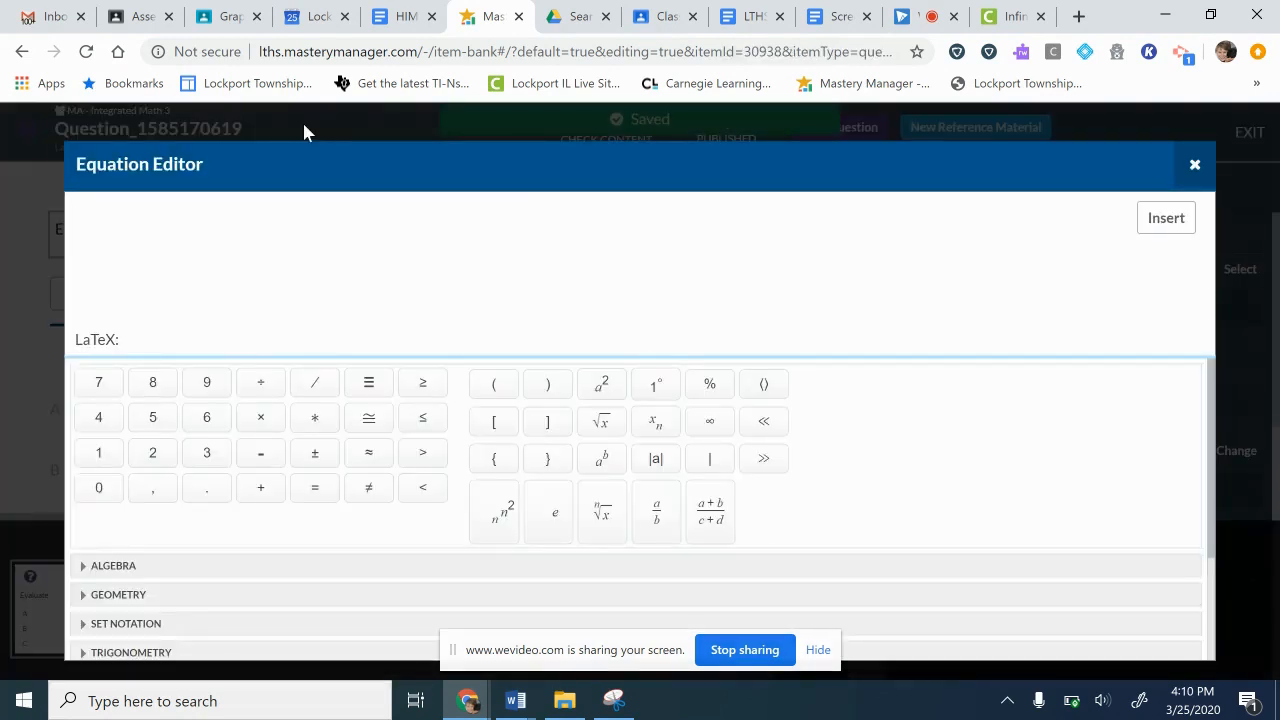
{"action": "left_click", "coordinate": [260, 227]}
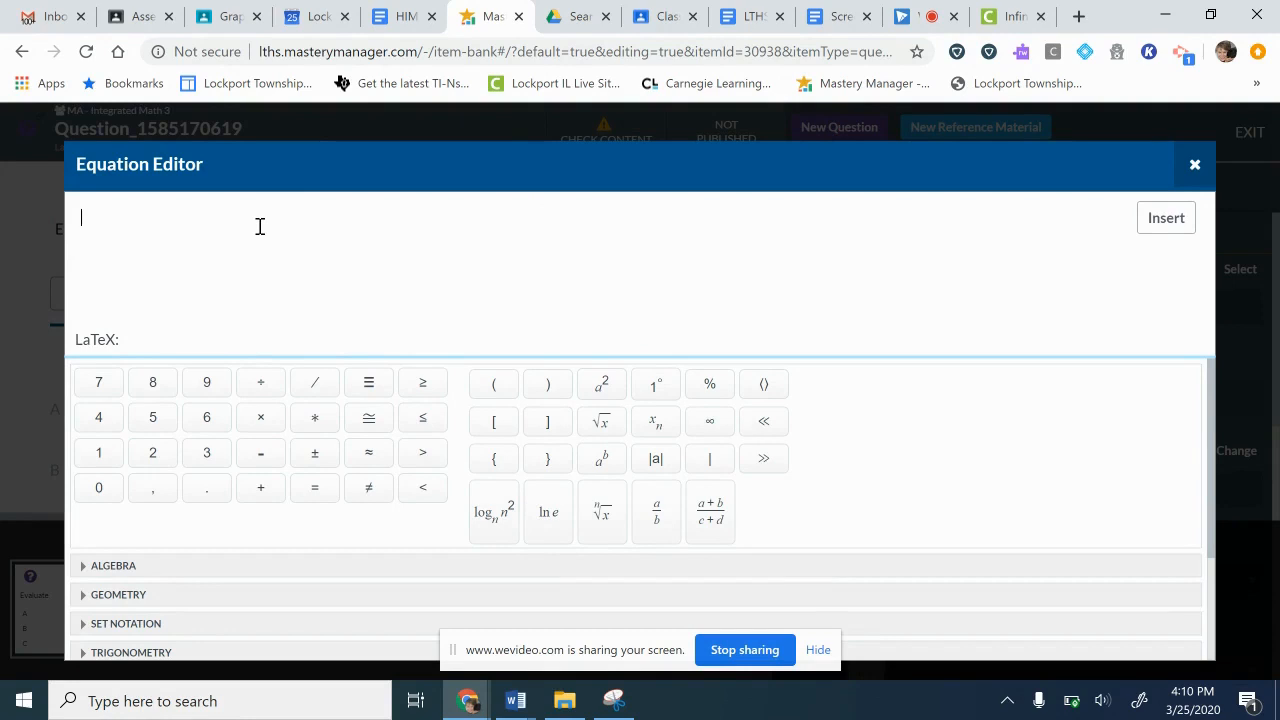
{"action": "type", "text": "cos^{-1"}
{"action": "left_click", "coordinate": [660, 530]}
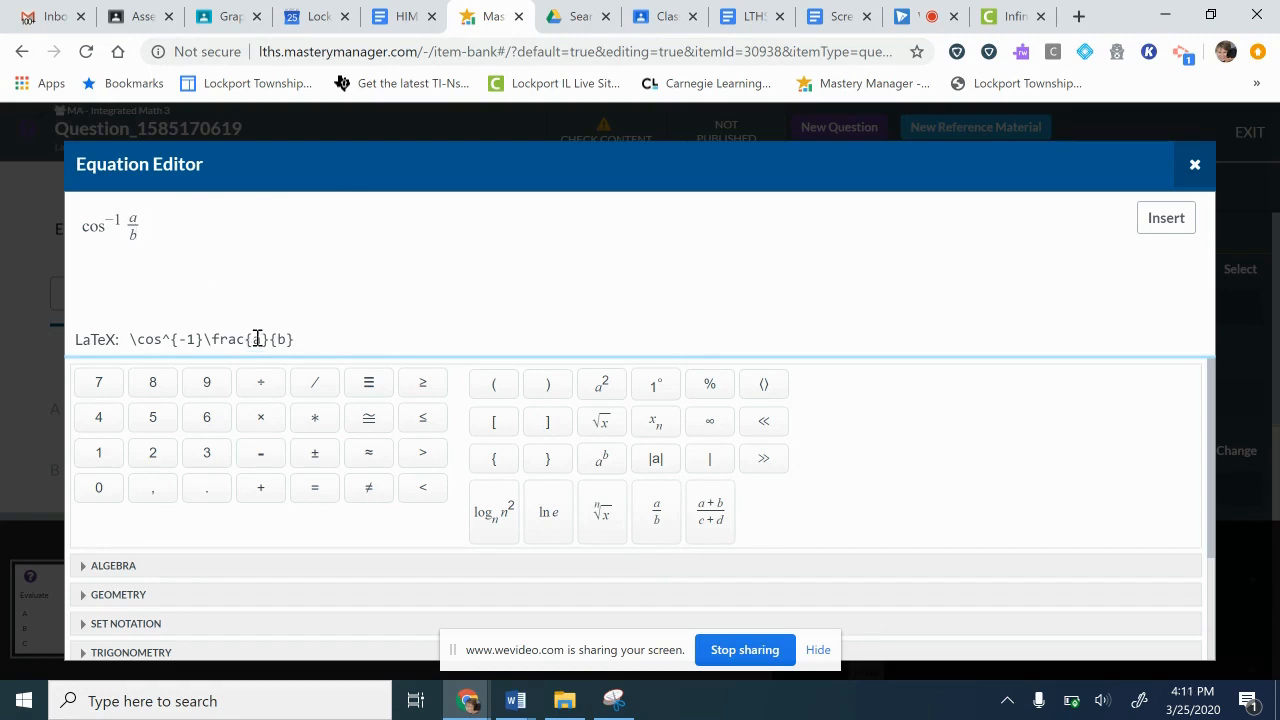
{"action": "left_click", "coordinate": [133, 222]}
{"action": "key", "text": "BackSpace"}
{"action": "key", "text": "BackSpace"}
{"action": "type", "text": "2"}
{"action": "type", "text": "-"}
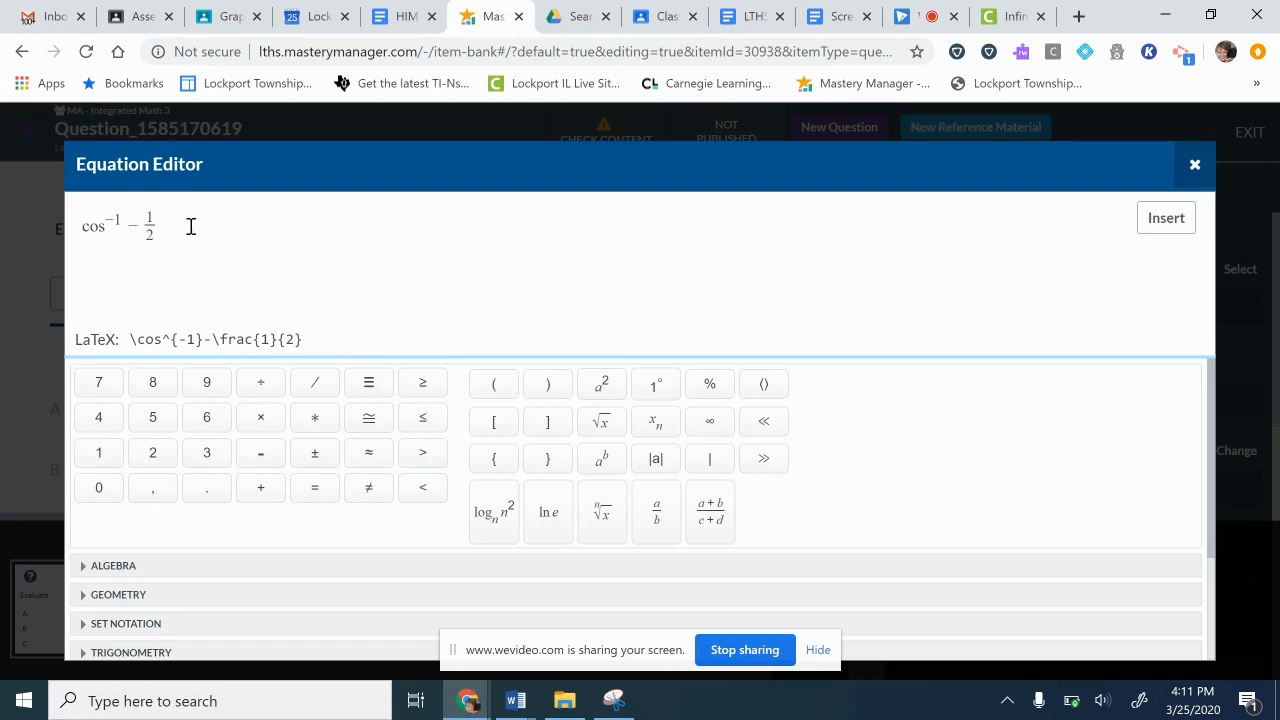
- Enclose the negative one half in parentheses and insert the equation into the question text
{"action": "left_click_drag", "start_coordinate": [166, 226], "coordinate": [129, 228]}
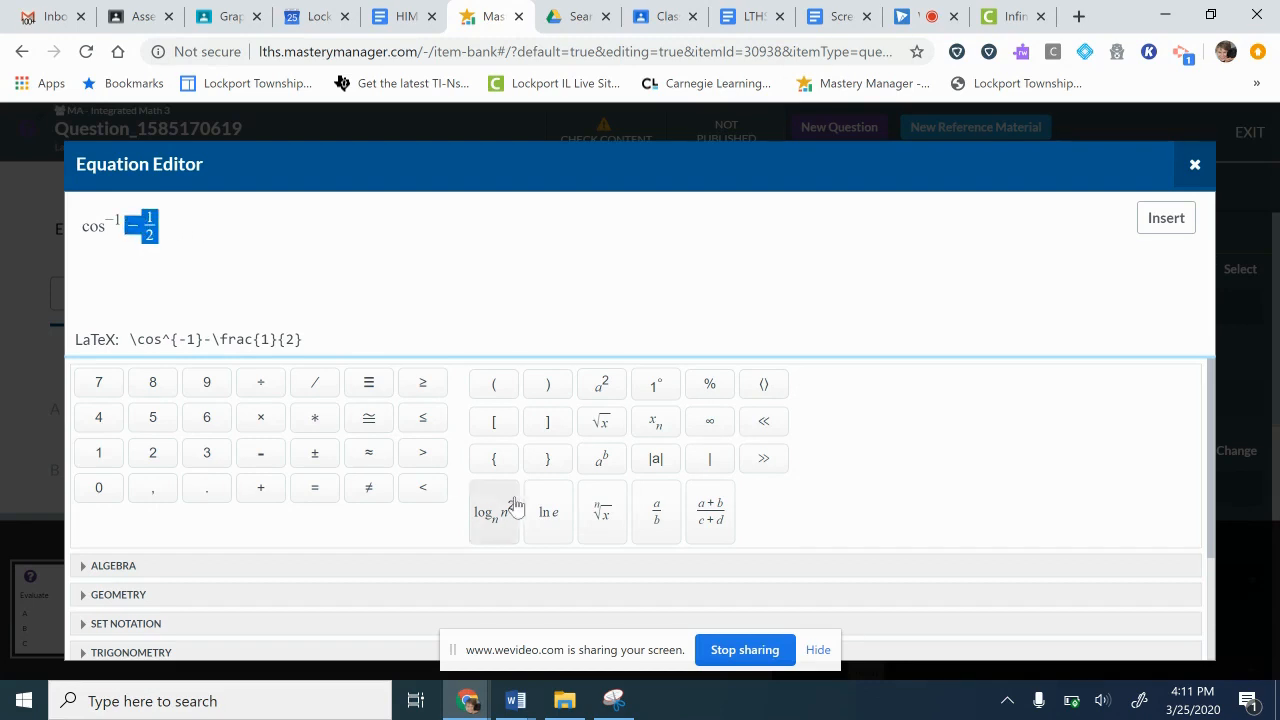
{"action": "left_click", "coordinate": [491, 394]}
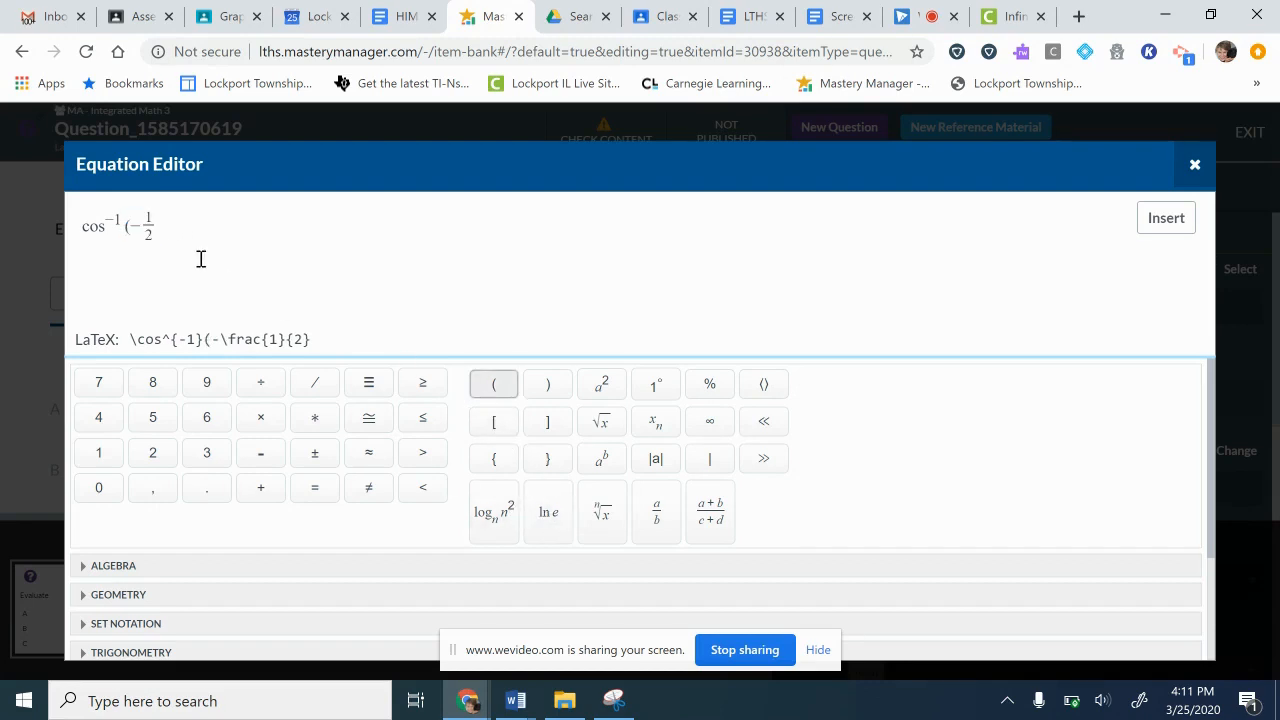
{"action": "left_click", "coordinate": [548, 394]}
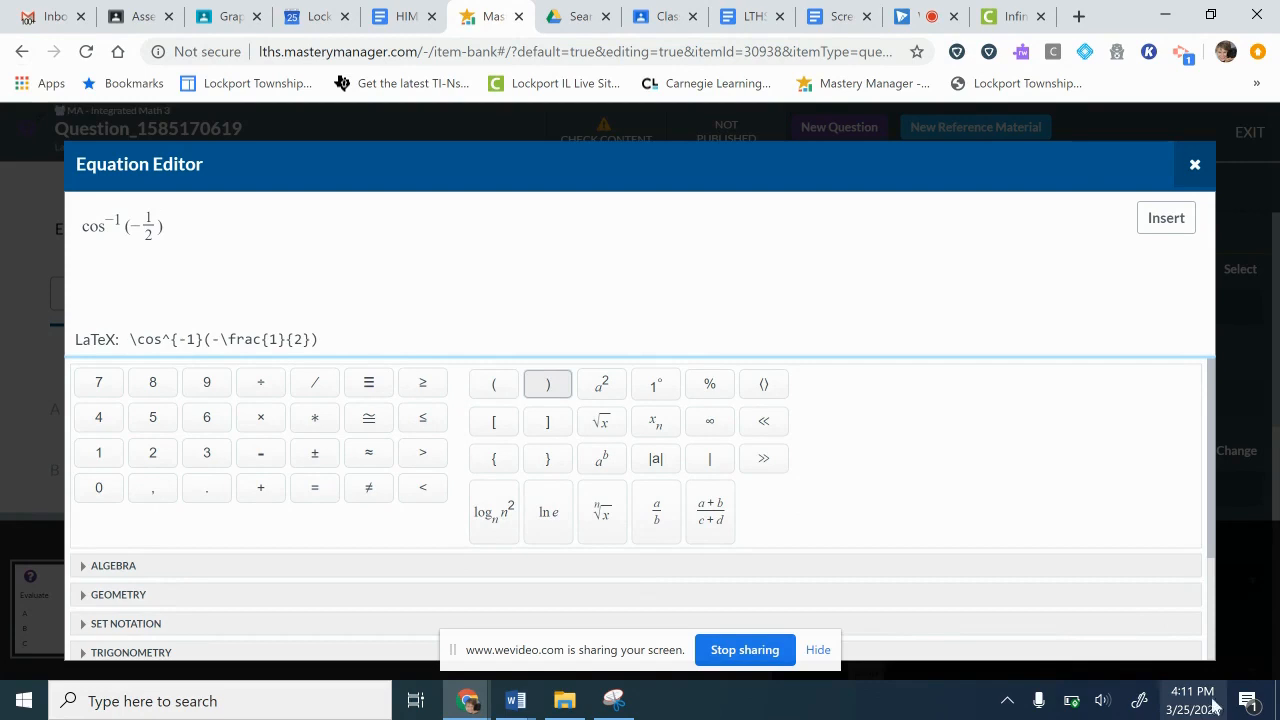
{"action": "left_click", "coordinate": [1165, 222]}
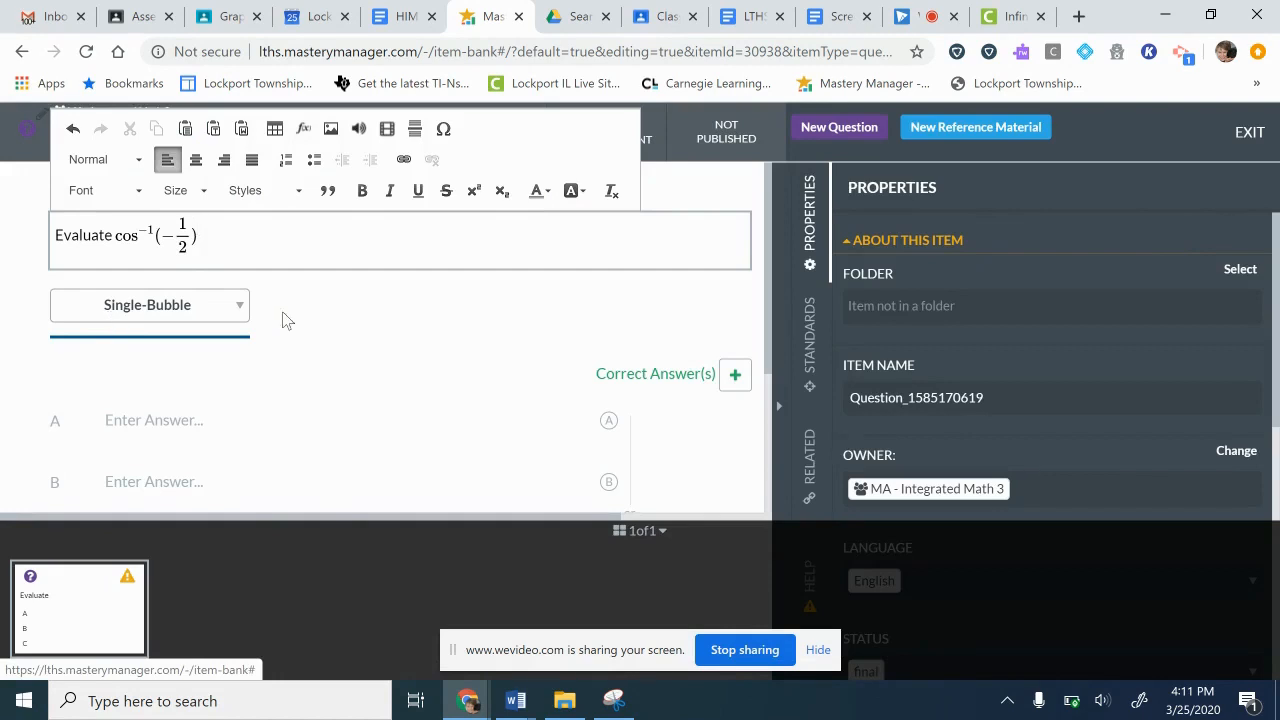
- Try the Multiple-Bubble answer type, and set the question's answer type to Gridded
{"action": "left_click", "coordinate": [230, 319]}
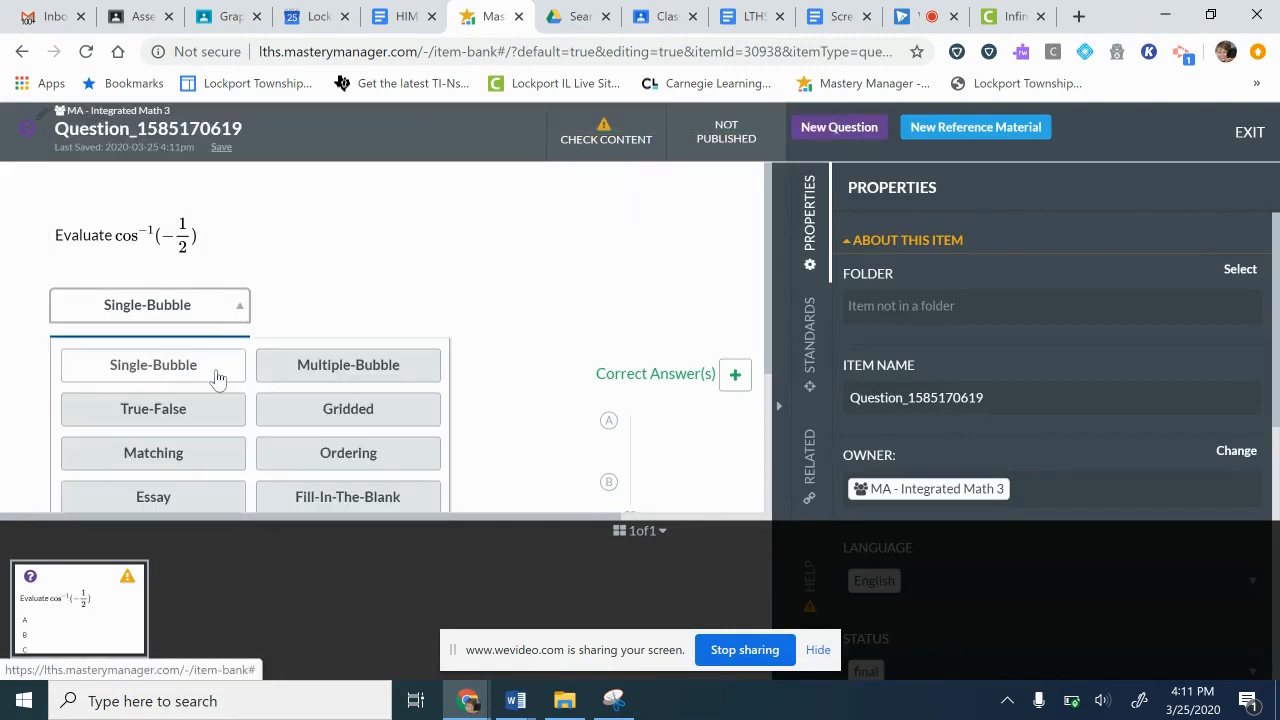
{"action": "left_click", "coordinate": [322, 371]}
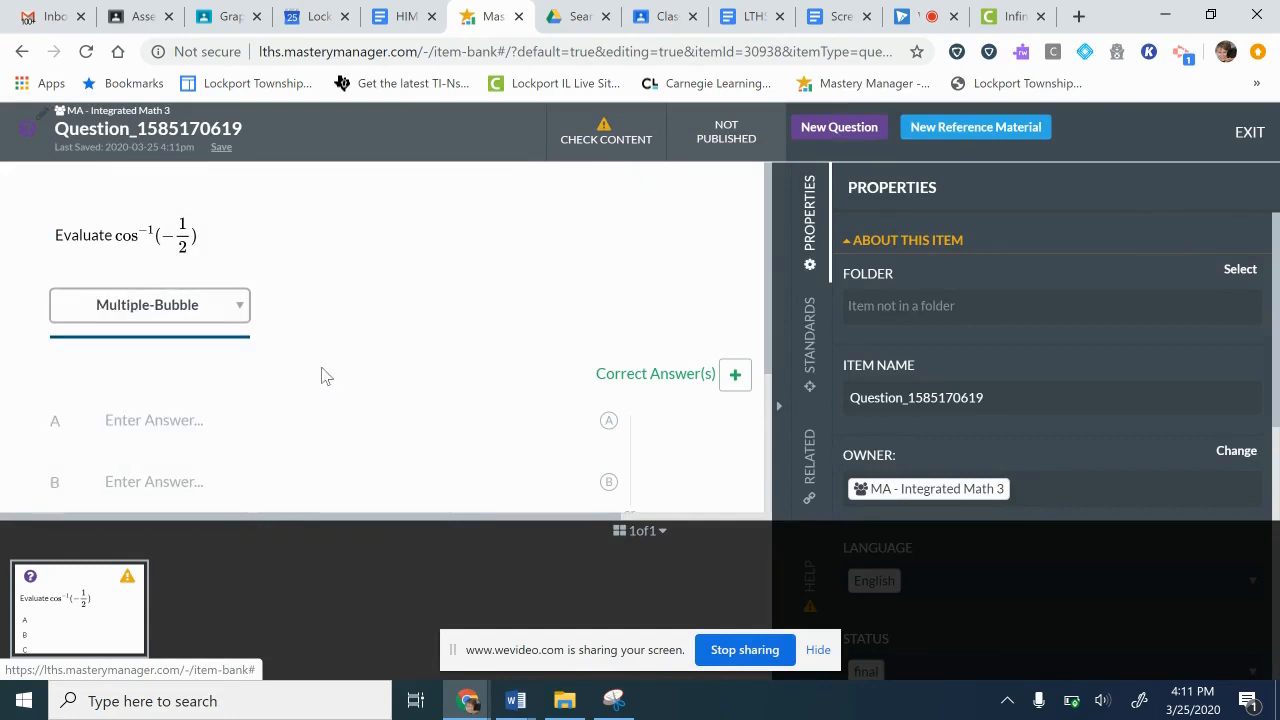
{"action": "left_click", "coordinate": [240, 315]}
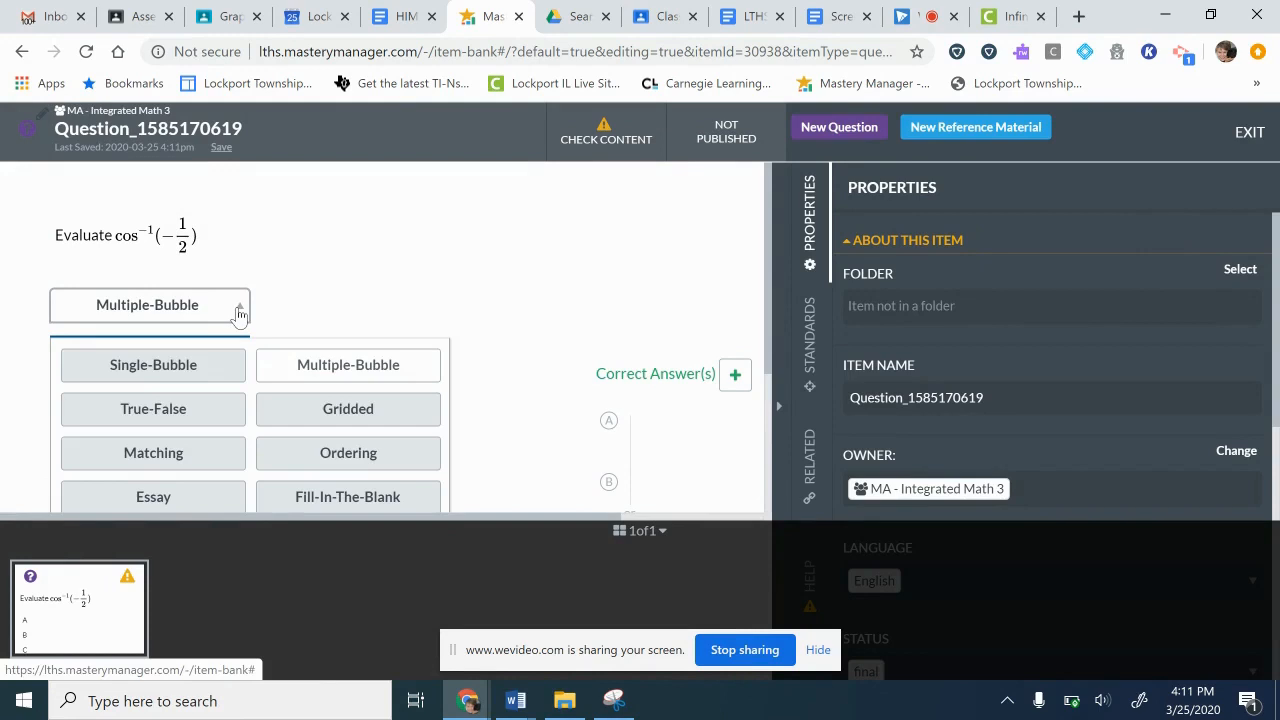
{"action": "scroll", "coordinate": [181, 478], "scroll_direction": "down", "scroll_amount": 1}
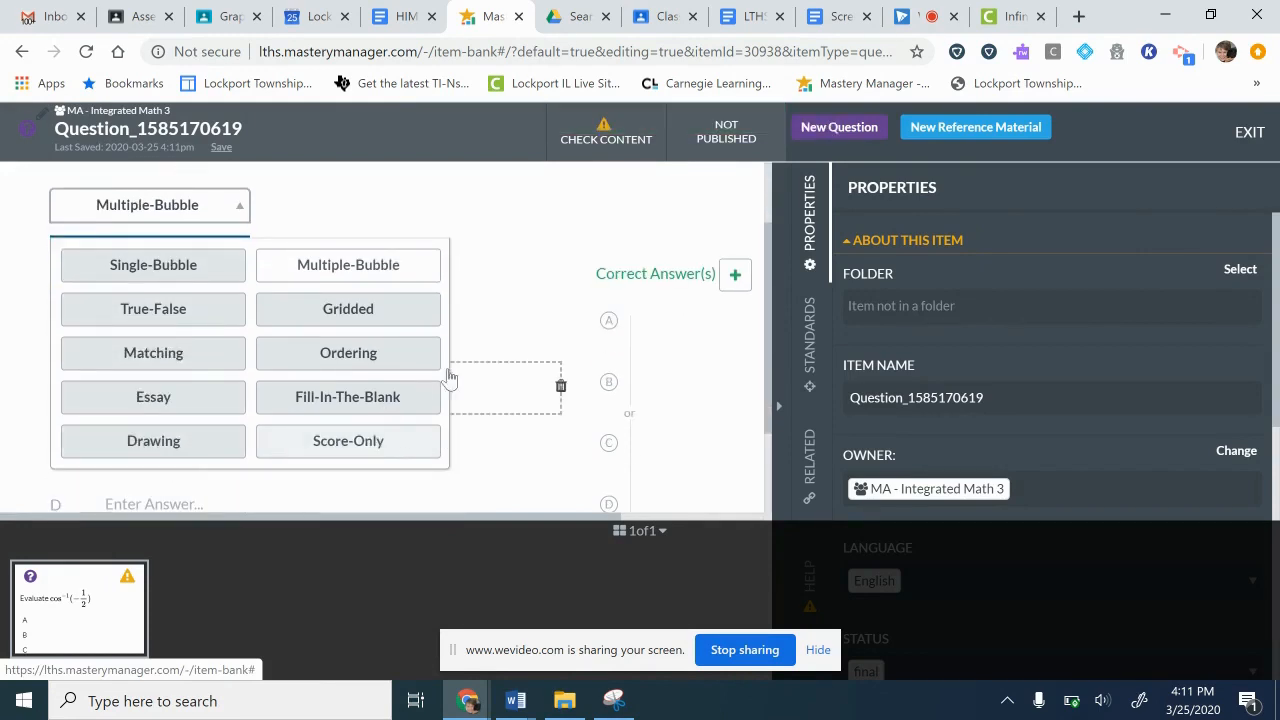
{"action": "left_click", "coordinate": [394, 311]}
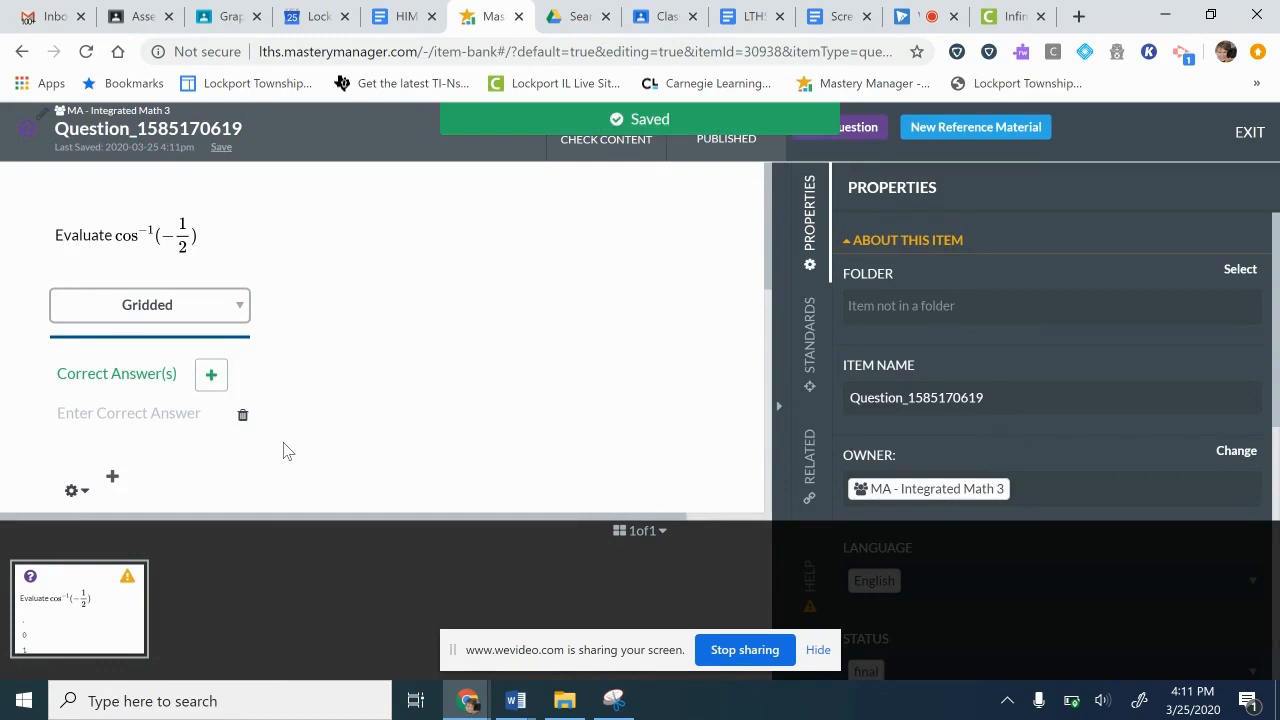
- Replace the answer column's default characters with a custom grid of 13 choices
{"action": "scroll", "coordinate": [283, 451], "scroll_direction": "down", "scroll_amount": 3}
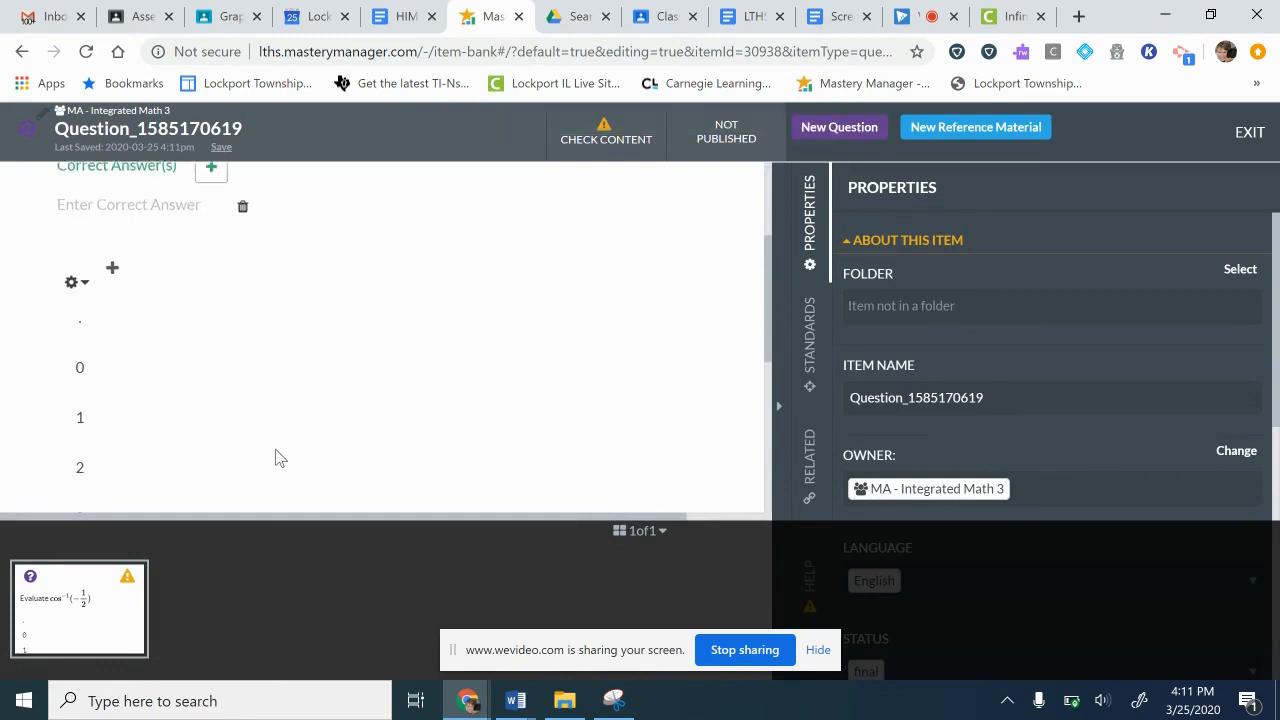
{"action": "scroll", "coordinate": [106, 395], "scroll_direction": "down", "scroll_amount": 2}
{"action": "scroll", "coordinate": [110, 405], "scroll_direction": "up", "scroll_amount": 2}
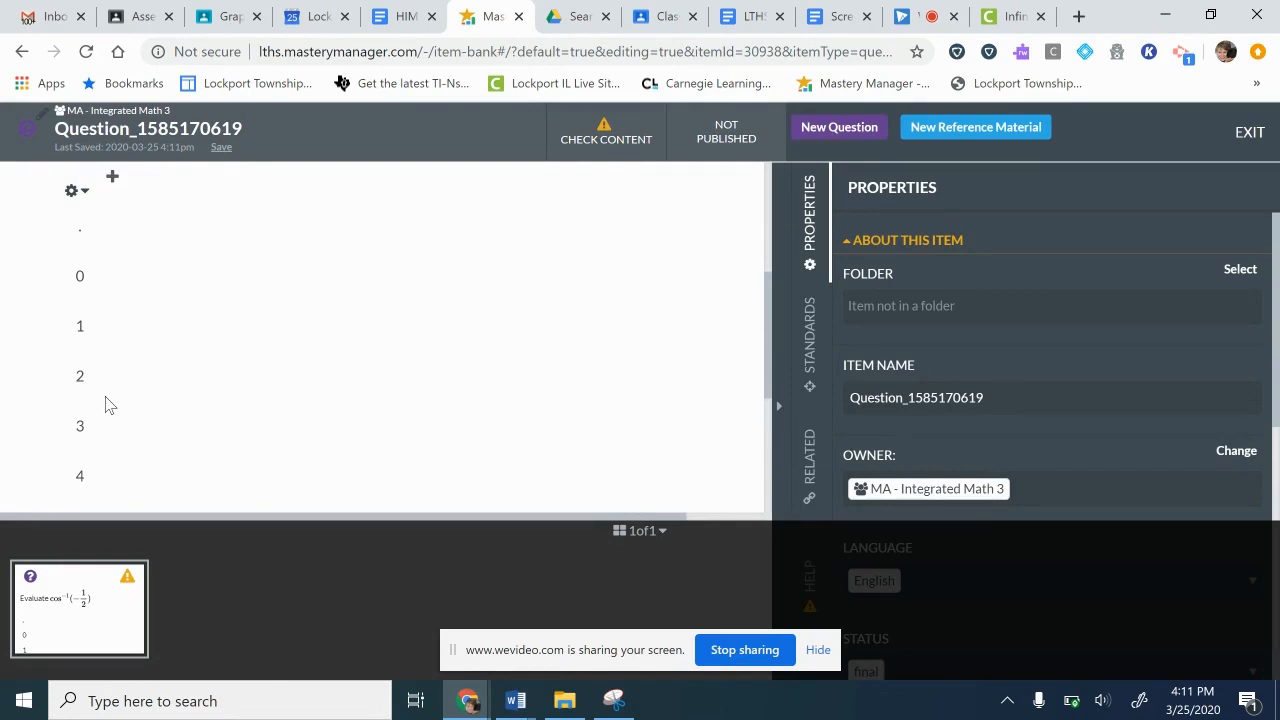
{"action": "scroll", "coordinate": [140, 448], "scroll_direction": "up", "scroll_amount": 3}
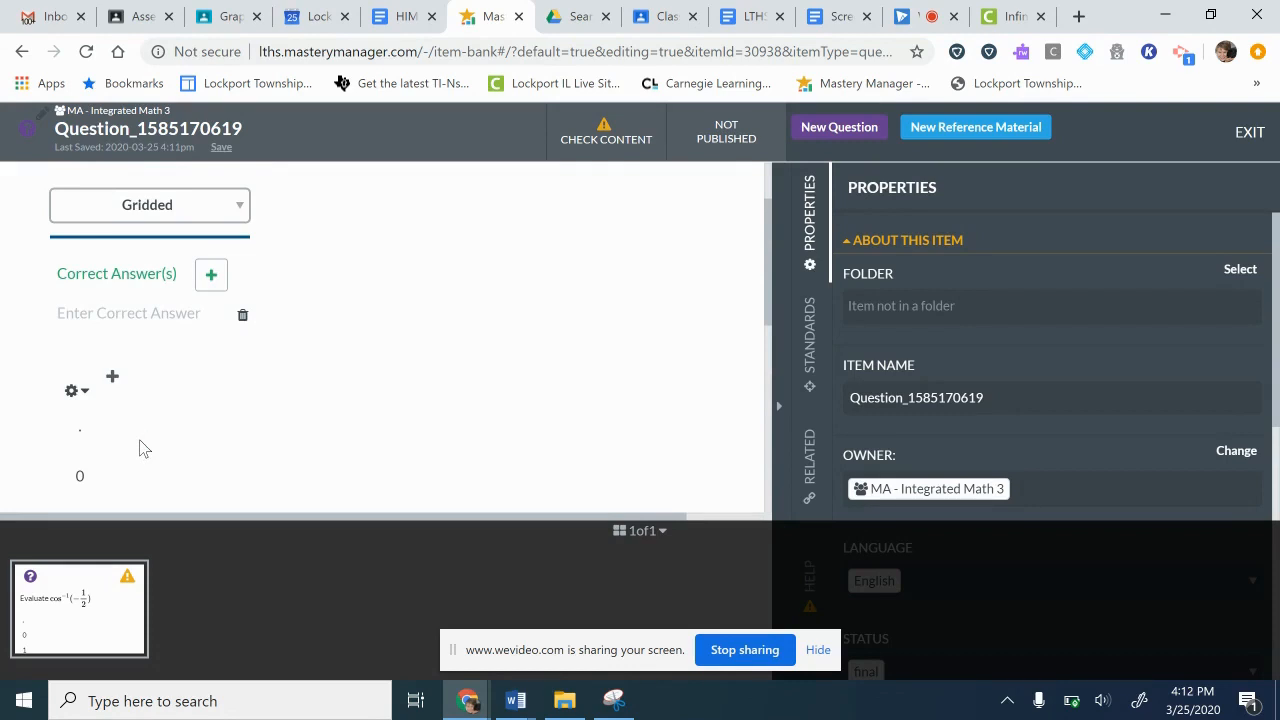
{"action": "left_click", "coordinate": [73, 393]}
{"action": "scroll", "coordinate": [108, 445], "scroll_direction": "down", "scroll_amount": 2}
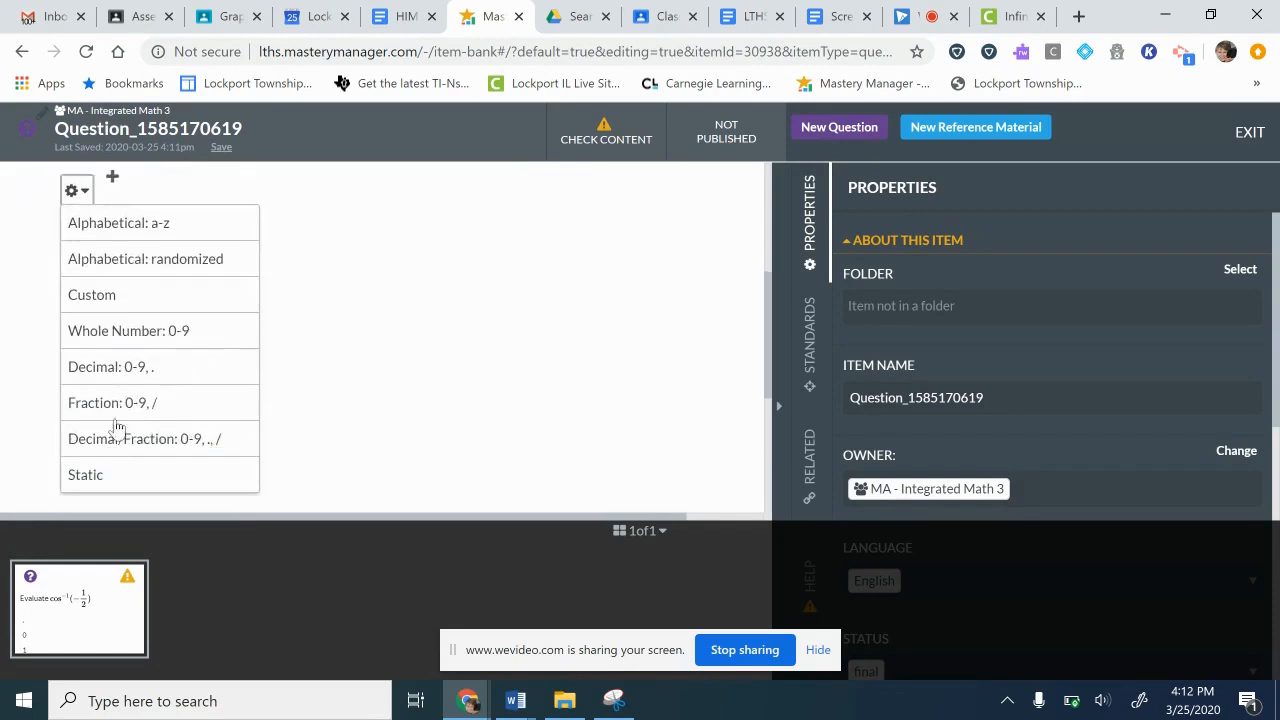
{"action": "left_click", "coordinate": [121, 296]}
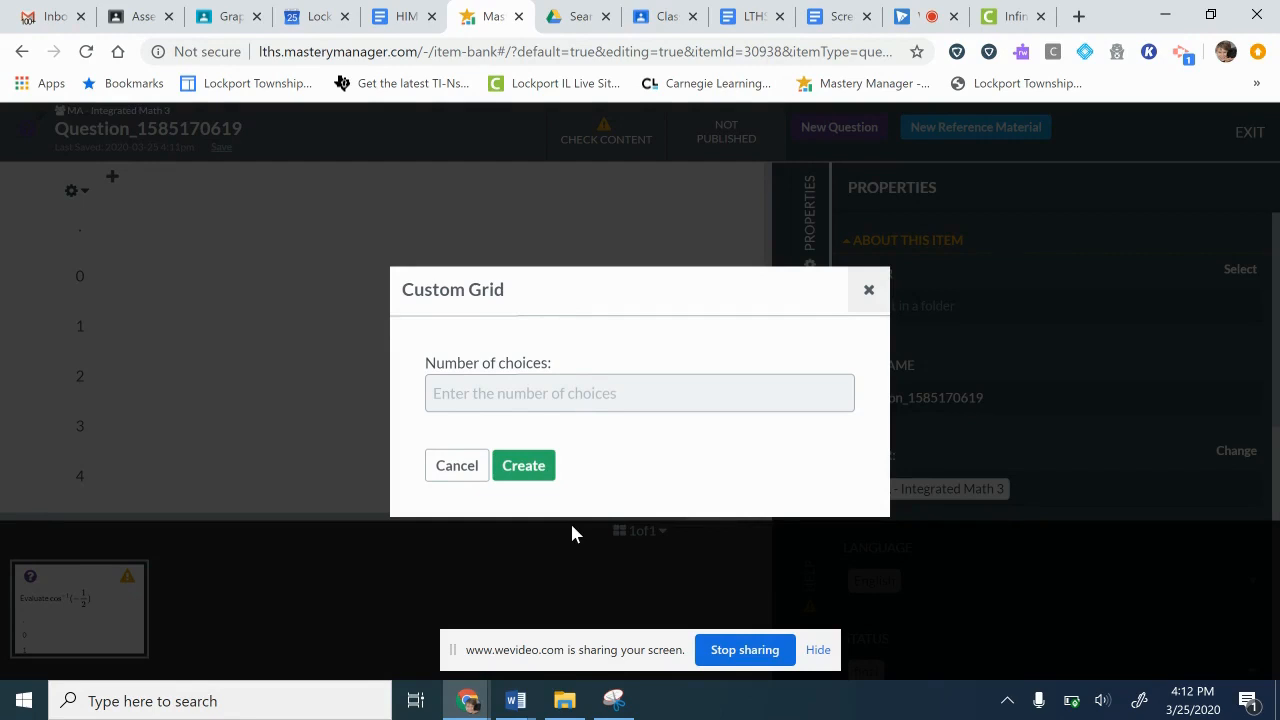
{"action": "left_click", "coordinate": [646, 393]}
{"action": "type", "text": "13"}
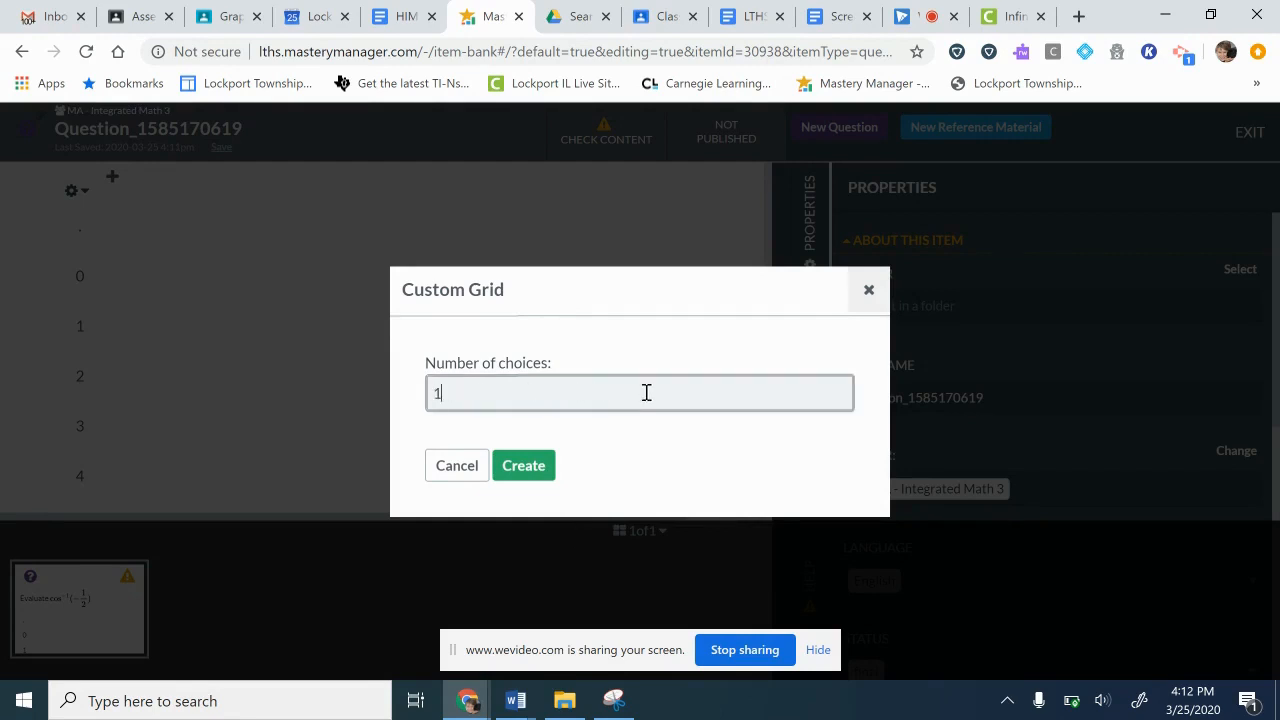
{"action": "left_click", "coordinate": [528, 468]}
- Fill the first custom grid choice with "-" and the second with "/"
{"action": "scroll", "coordinate": [44, 378], "scroll_direction": "up", "scroll_amount": 3}
{"action": "scroll", "coordinate": [196, 455], "scroll_direction": "down", "scroll_amount": 2}
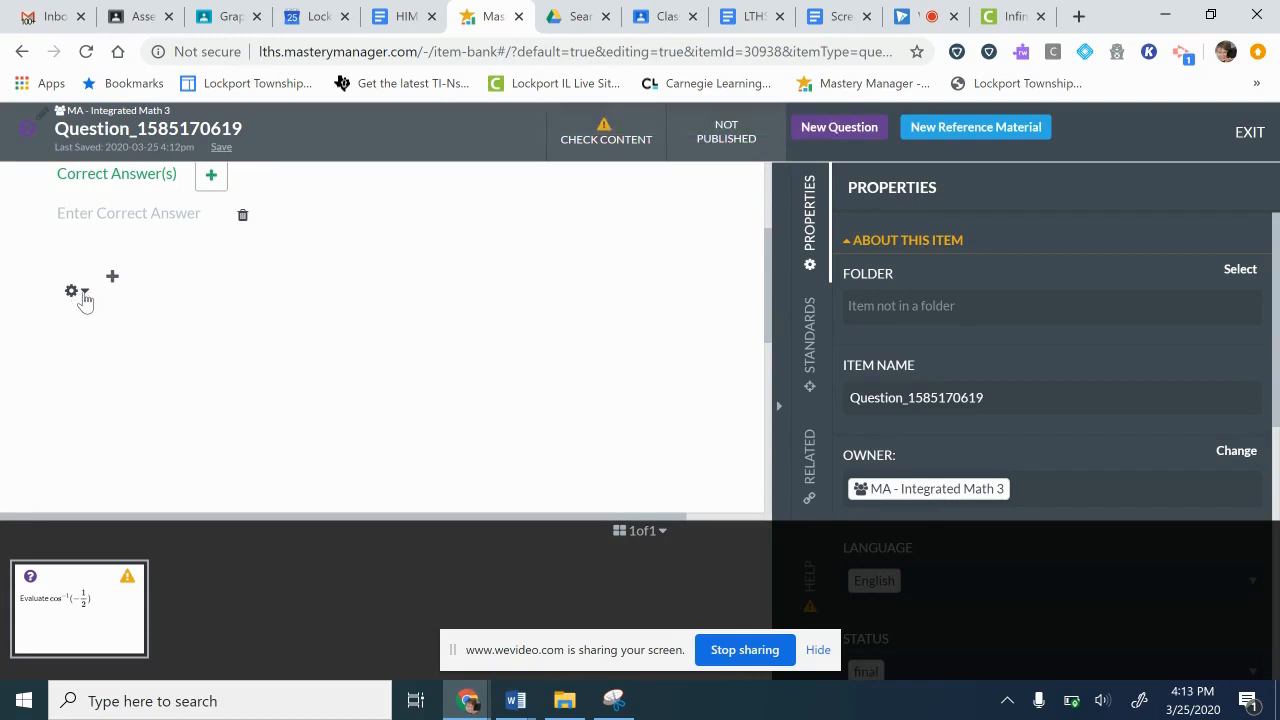
{"action": "left_click", "coordinate": [76, 292]}
{"action": "left_click", "coordinate": [90, 312]}
{"action": "mouse_move", "coordinate": [84, 326]}
{"action": "left_click", "coordinate": [84, 326]}
{"action": "type", "text": "-"}
{"action": "left_click", "coordinate": [79, 369]}
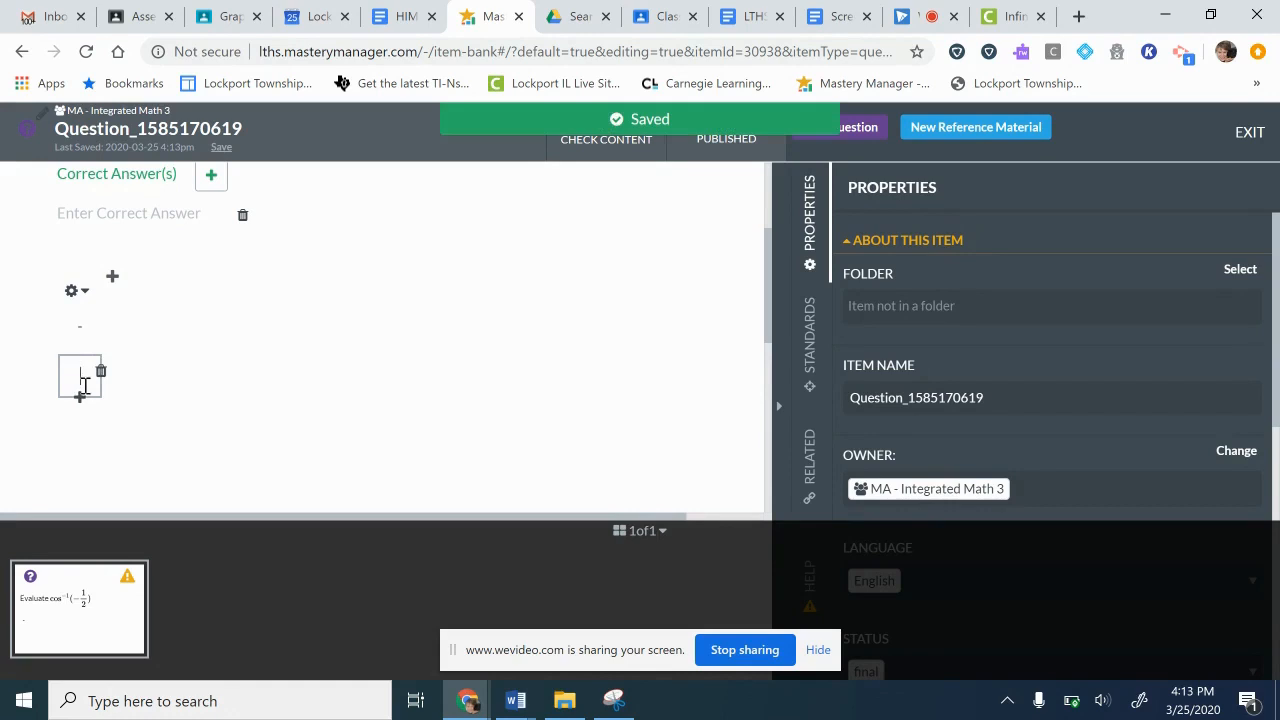
{"action": "left_click", "coordinate": [80, 396]}
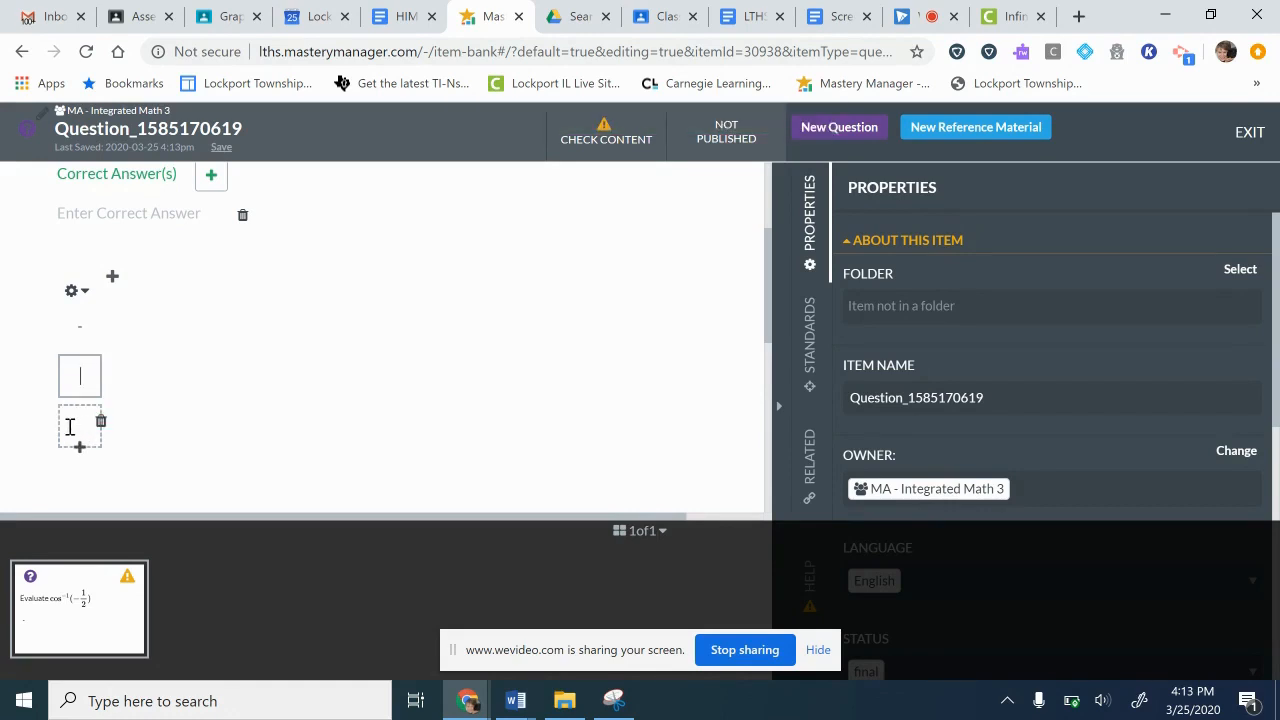
{"action": "type", "text": "/"}
- Make the third custom grid choice editable and switch to the Word document Document2
{"action": "left_click", "coordinate": [82, 430]}
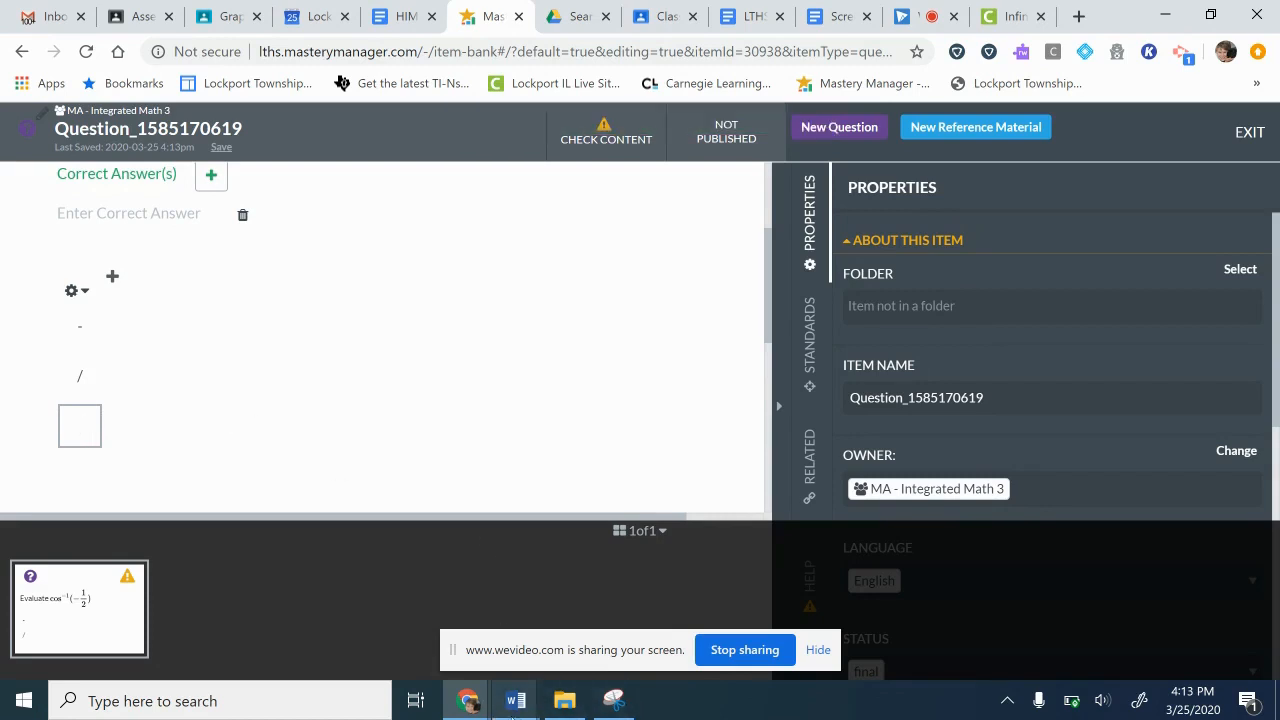
{"action": "left_click", "coordinate": [516, 704]}
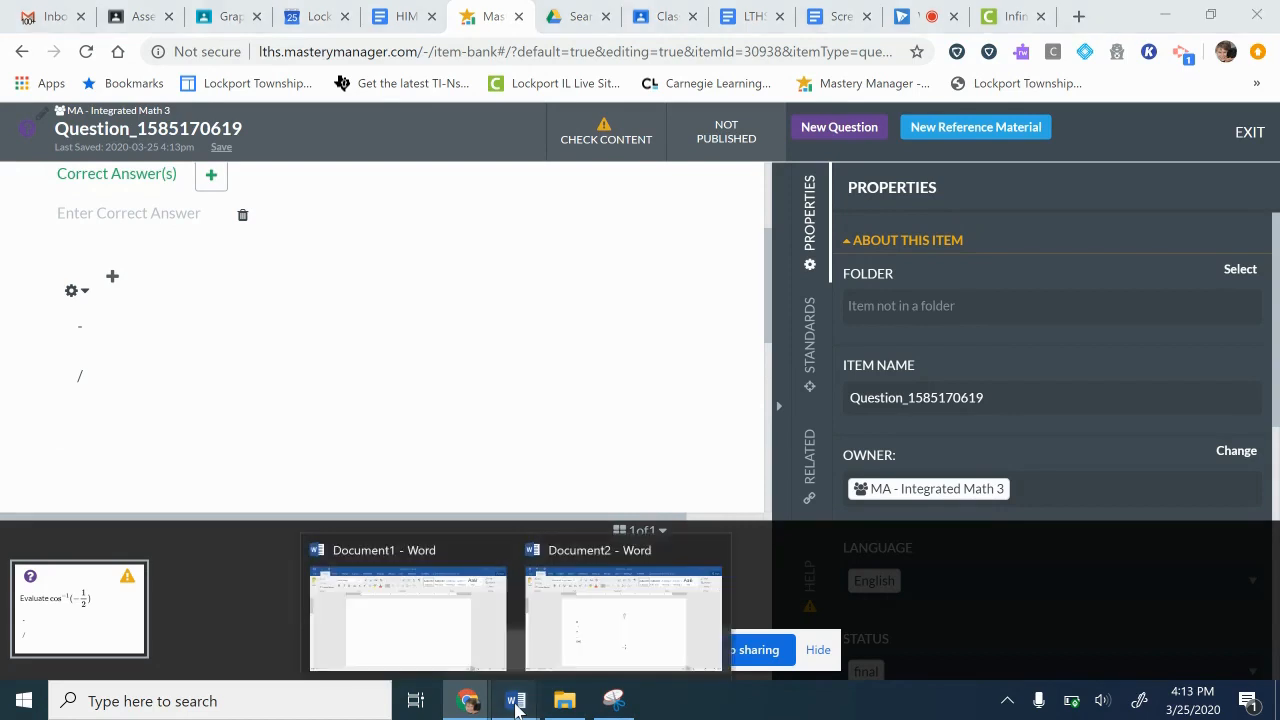
{"action": "left_click", "coordinate": [612, 646]}
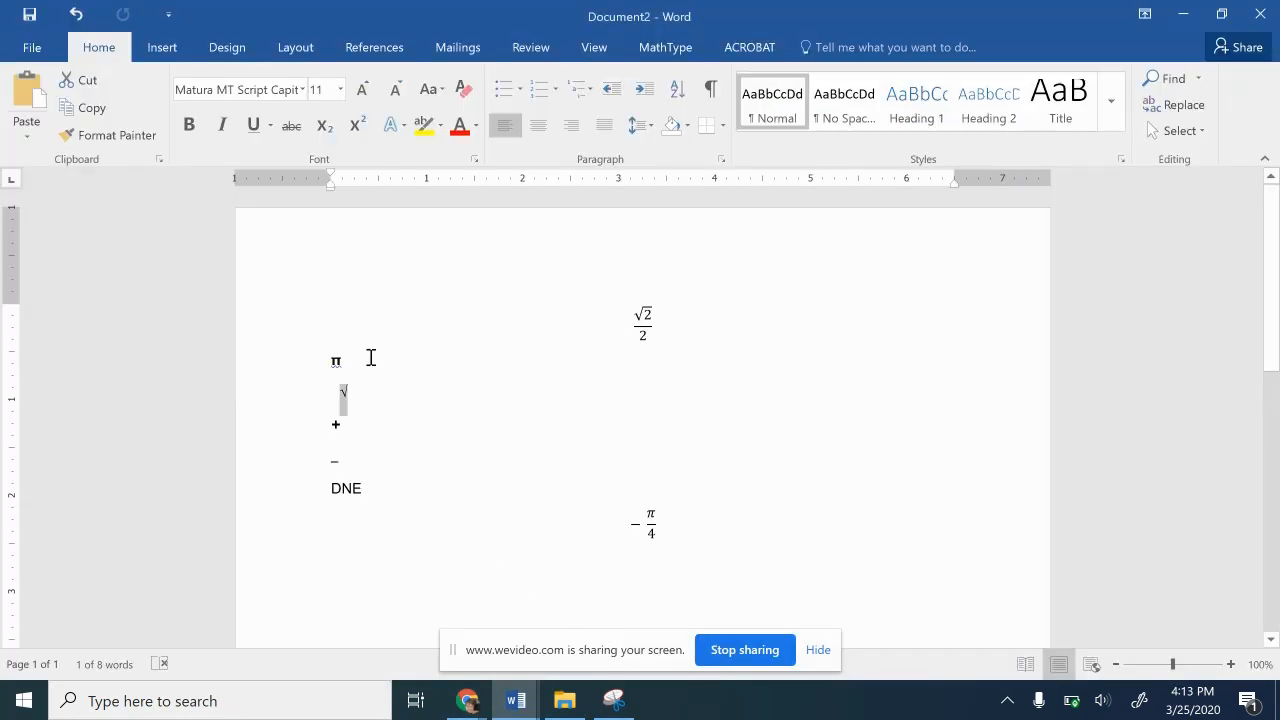
{"action": "left_click", "coordinate": [343, 360]}
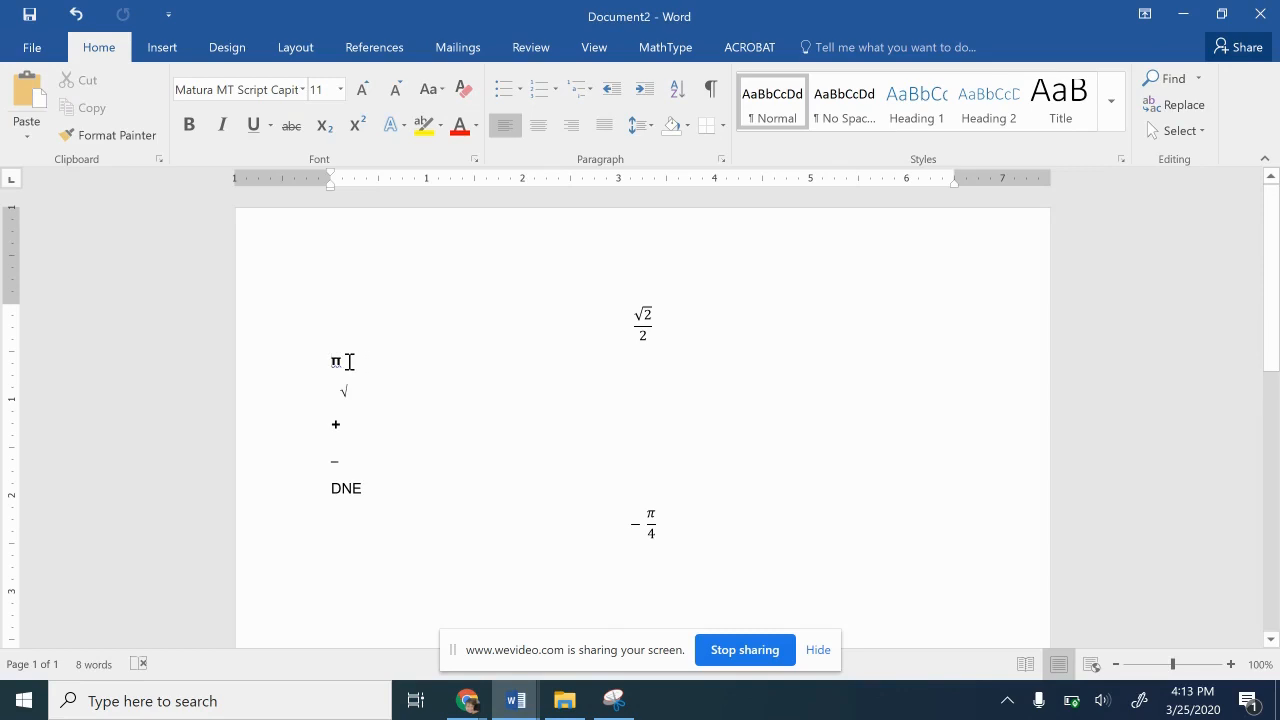
{"action": "double_click", "coordinate": [335, 362]}
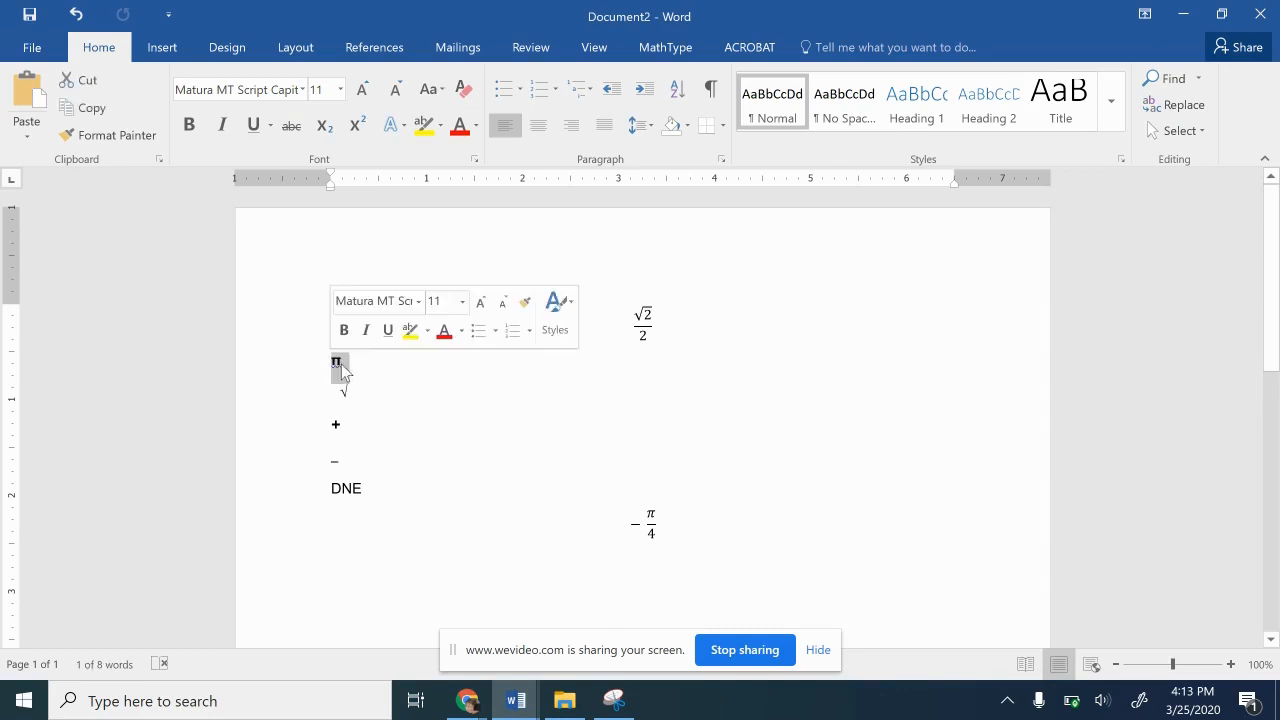
{"action": "right_click", "coordinate": [340, 368]}
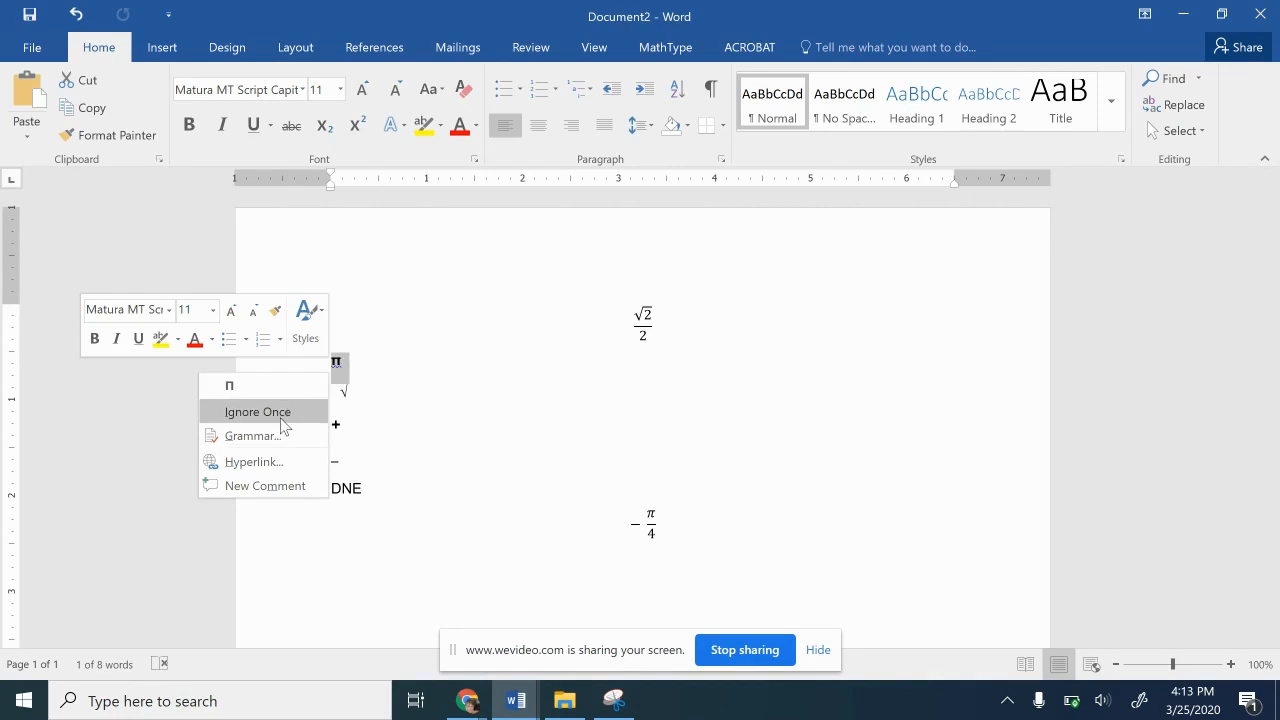
{"action": "left_click", "coordinate": [344, 365]}
{"action": "double_click", "coordinate": [342, 362]}
{"action": "left_click", "coordinate": [342, 362]}
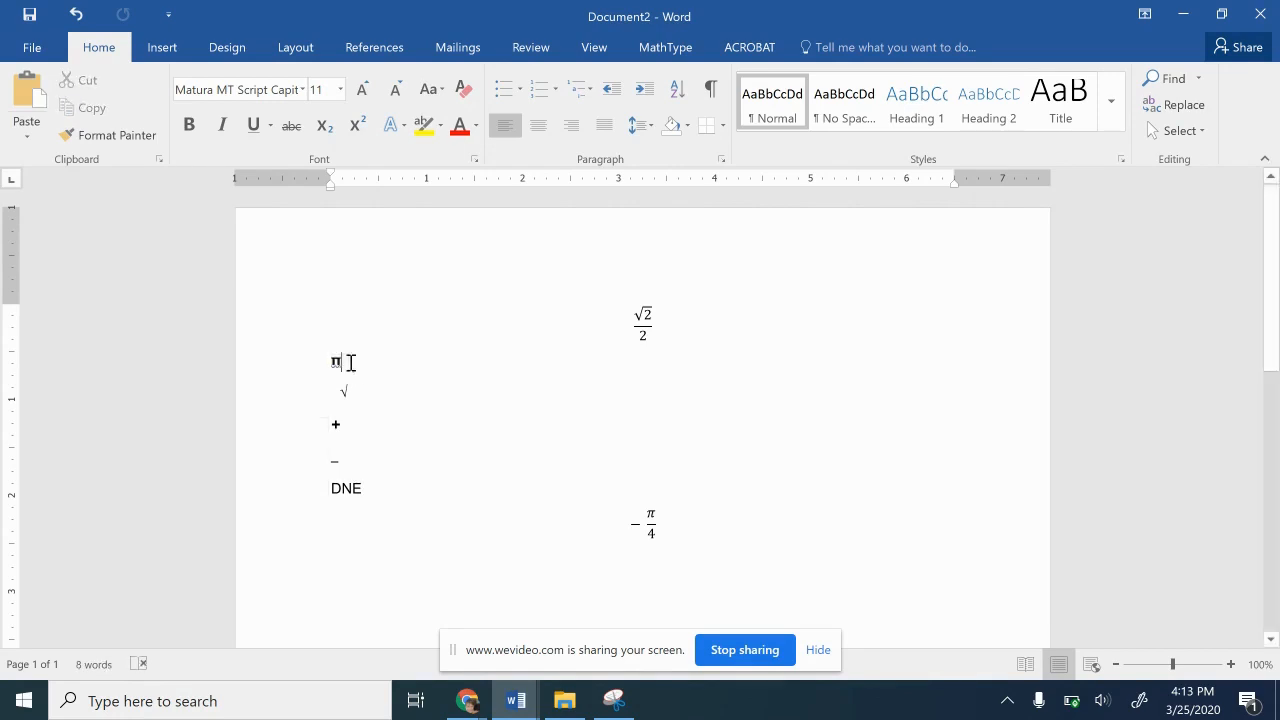
- Copy the standalone π symbol from the symbol list in the document
{"action": "double_click", "coordinate": [339, 361]}
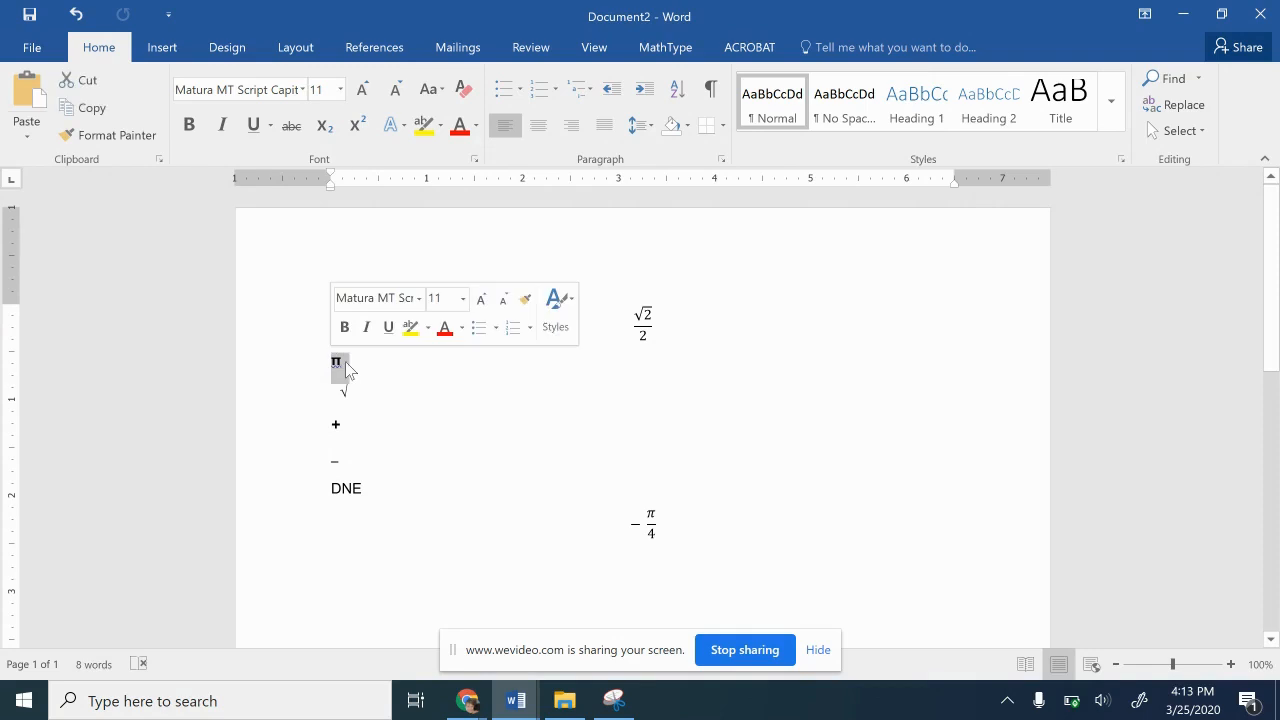
{"action": "right_click", "coordinate": [338, 369]}
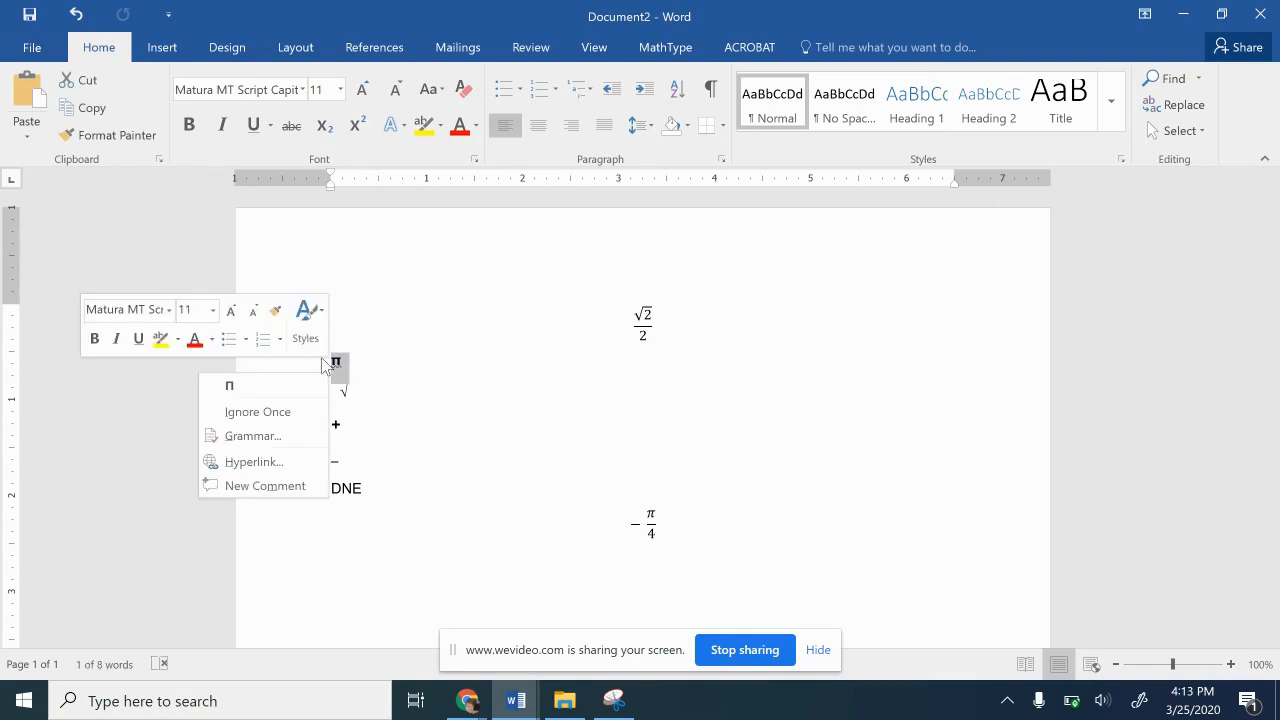
{"action": "key", "text": "Escape"}
{"action": "left_click", "coordinate": [75, 15]}
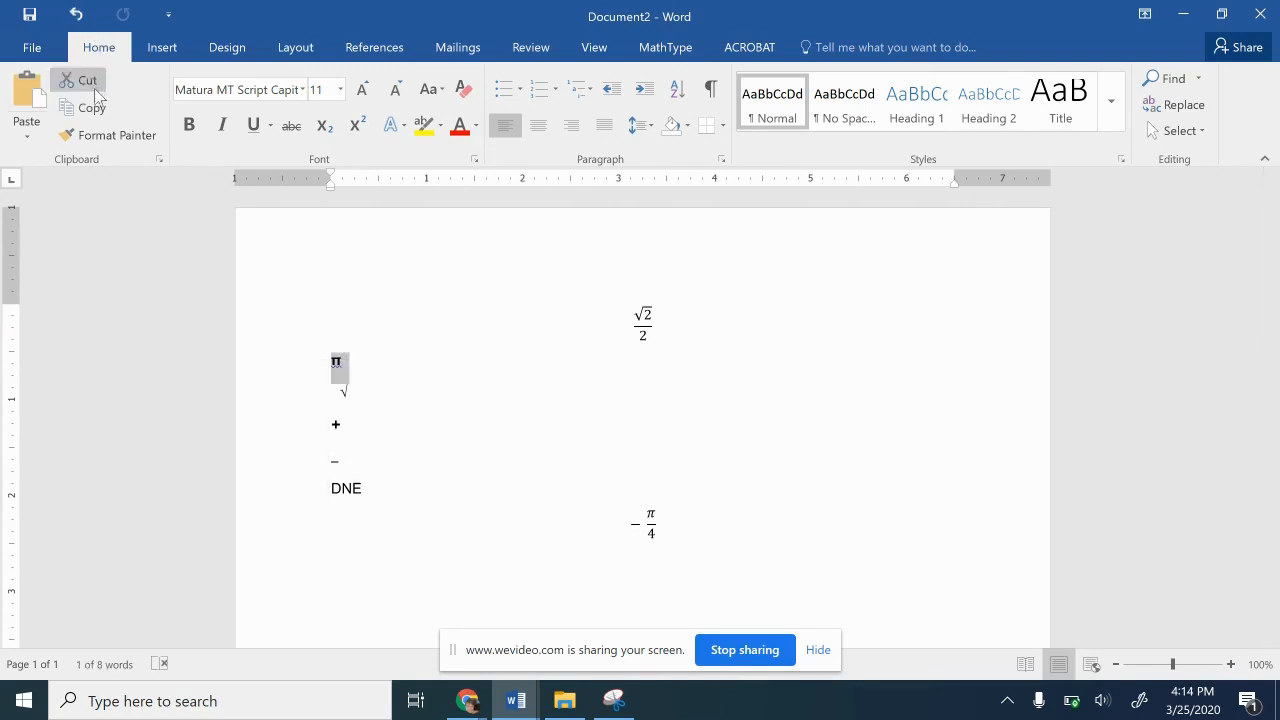
- Switch back to Mastery Manager in Chrome and paste π into the third custom grid choice
{"action": "mouse_move", "coordinate": [556, 707]}
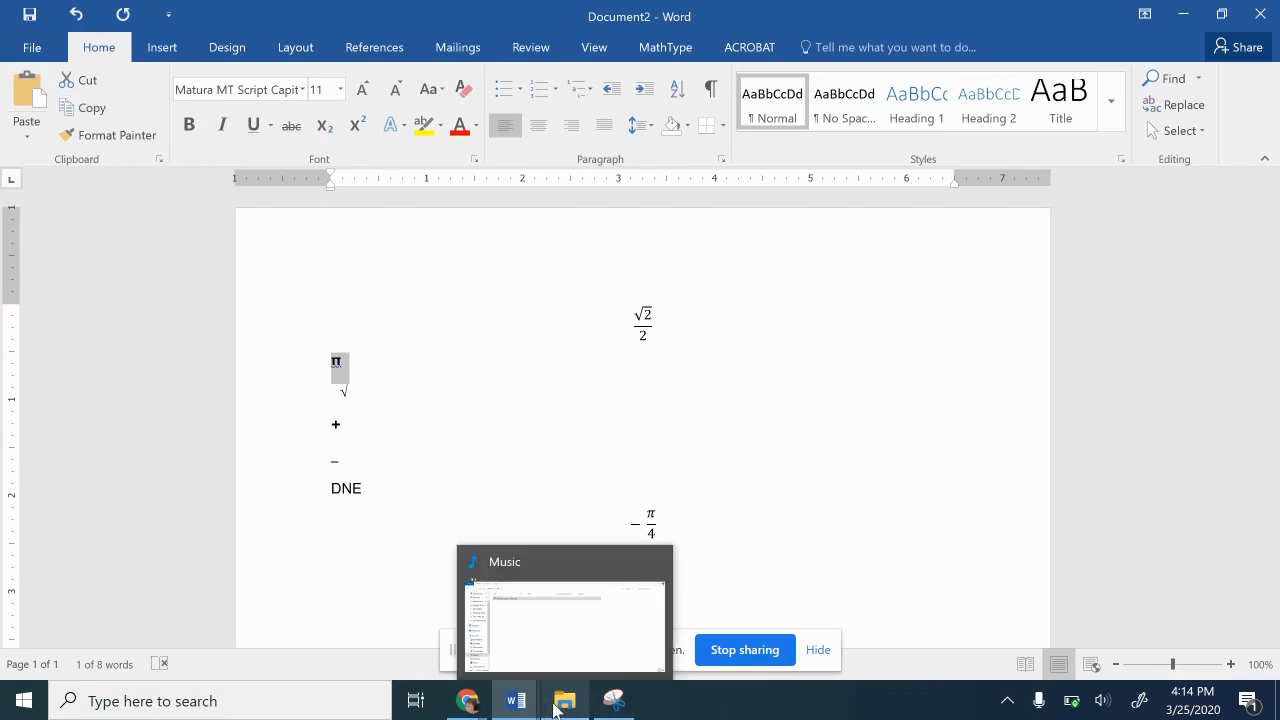
{"action": "left_click", "coordinate": [471, 706]}
{"action": "left_click", "coordinate": [500, 652]}
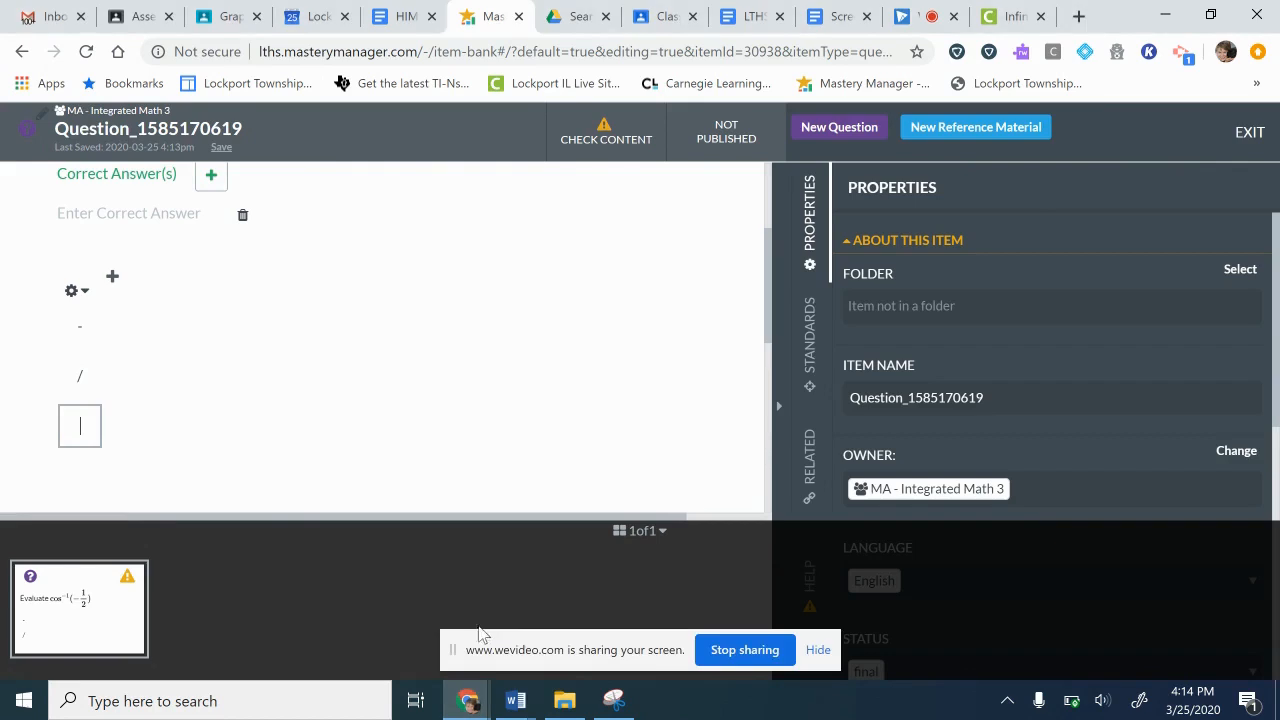
{"action": "right_click", "coordinate": [85, 435]}
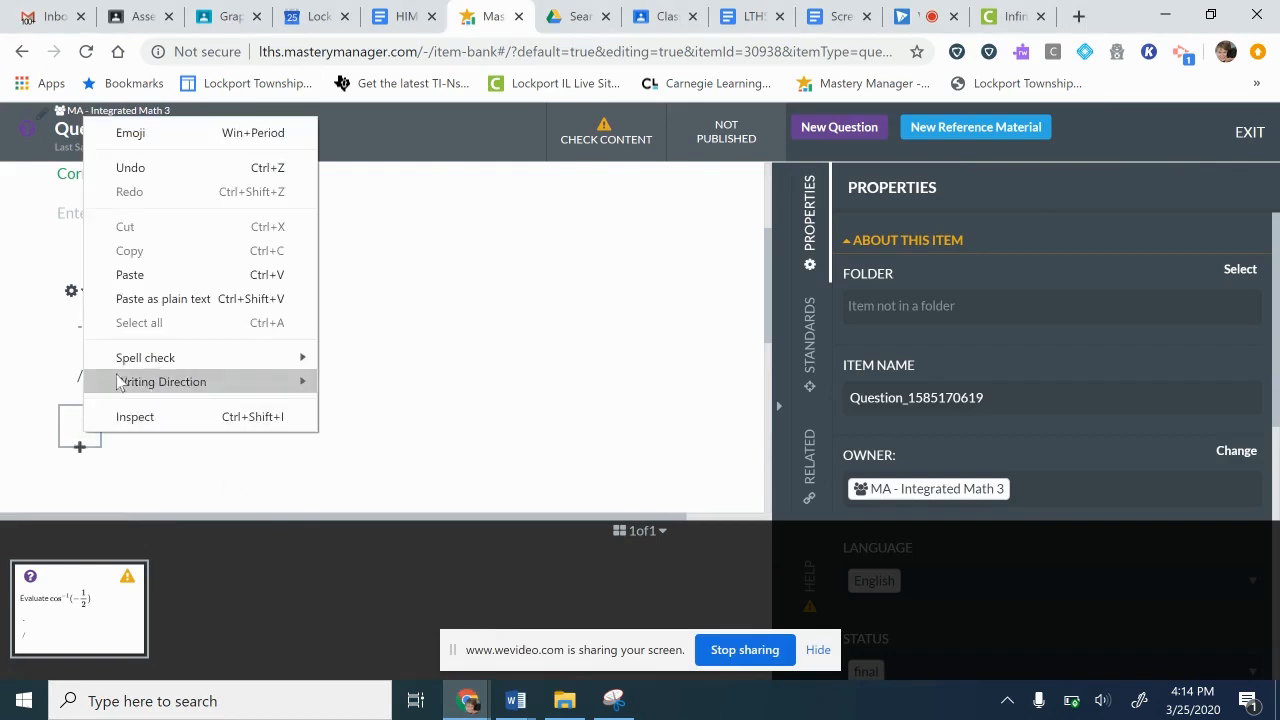
{"action": "left_click", "coordinate": [147, 281]}
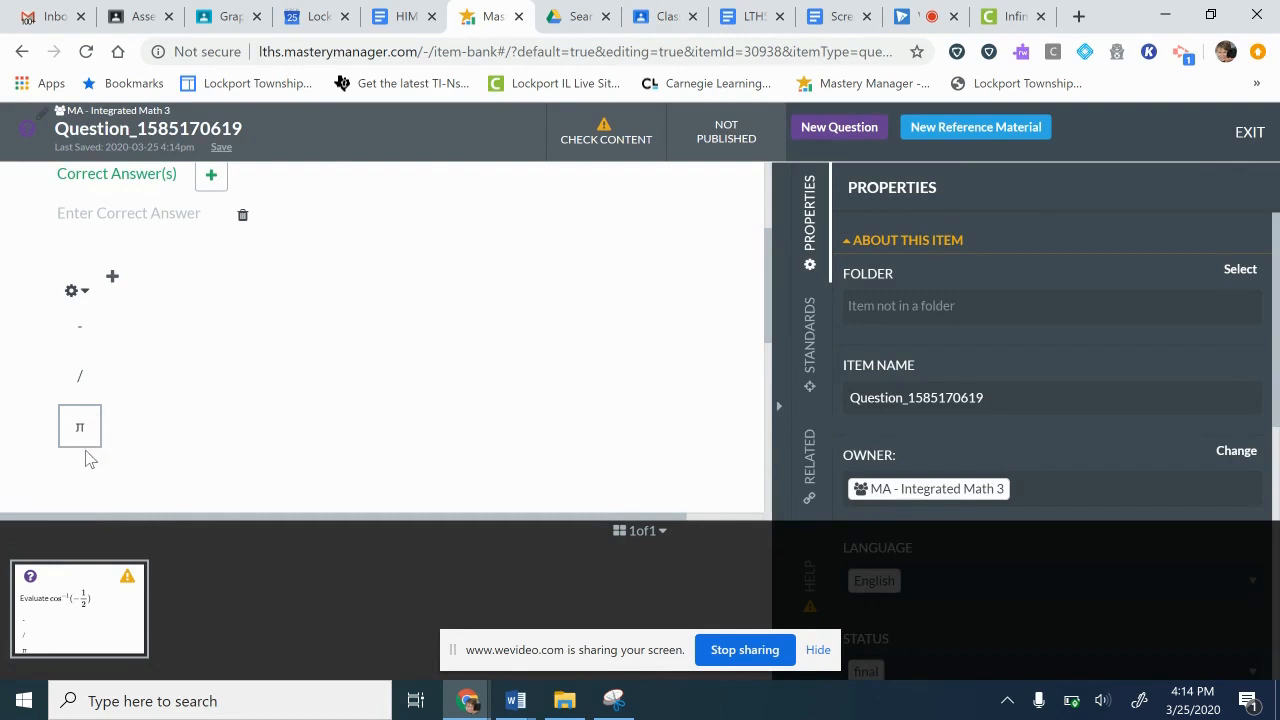
- Fill the remaining ten custom grid choices below π with the digits 0 through 9 in order
{"action": "scroll", "coordinate": [90, 459], "scroll_direction": "down", "scroll_amount": 1}
{"action": "left_click", "coordinate": [78, 373]}
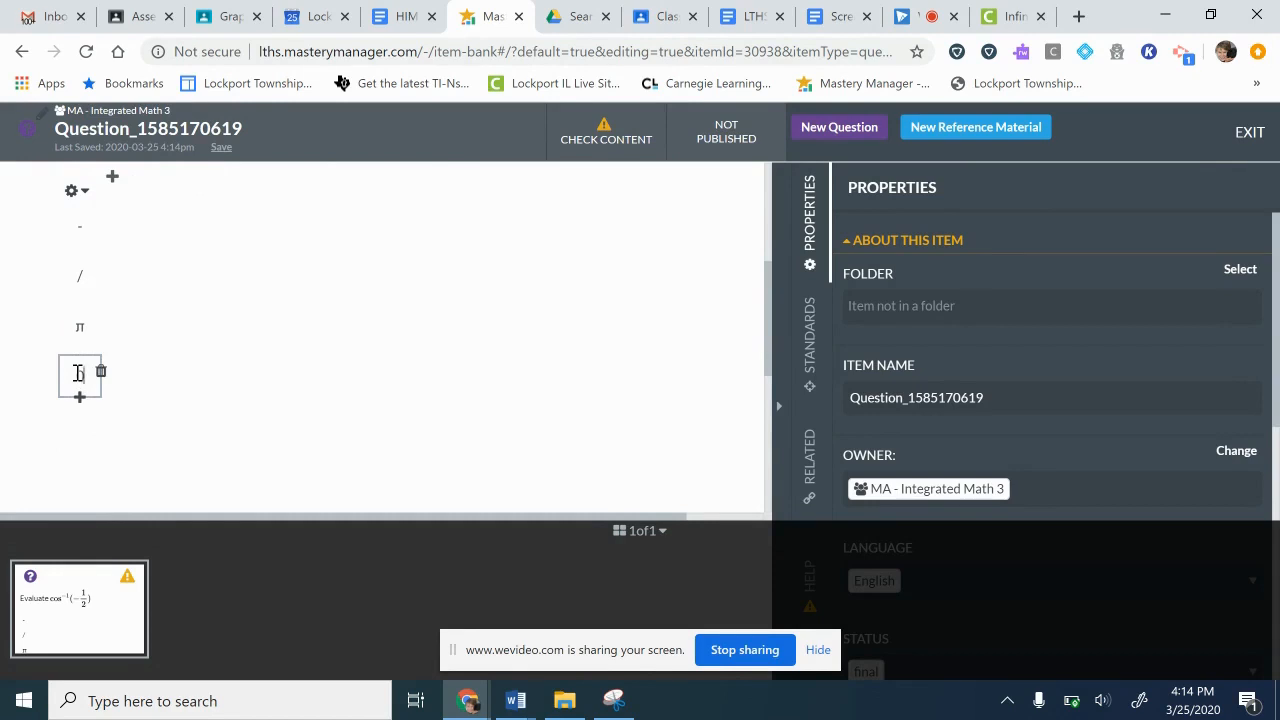
{"action": "type", "text": "0"}
{"action": "key", "text": "Return"}
{"action": "type", "text": "1"}
{"action": "scroll", "coordinate": [90, 460], "scroll_direction": "down", "scroll_amount": 1}
{"action": "key", "text": "Return"}
{"action": "type", "text": "2"}
{"action": "key", "text": "Return"}
{"action": "type", "text": "3"}
{"action": "key", "text": "Return"}
{"action": "type", "text": "4"}
{"action": "key", "text": "Return"}
{"action": "type", "text": "5"}
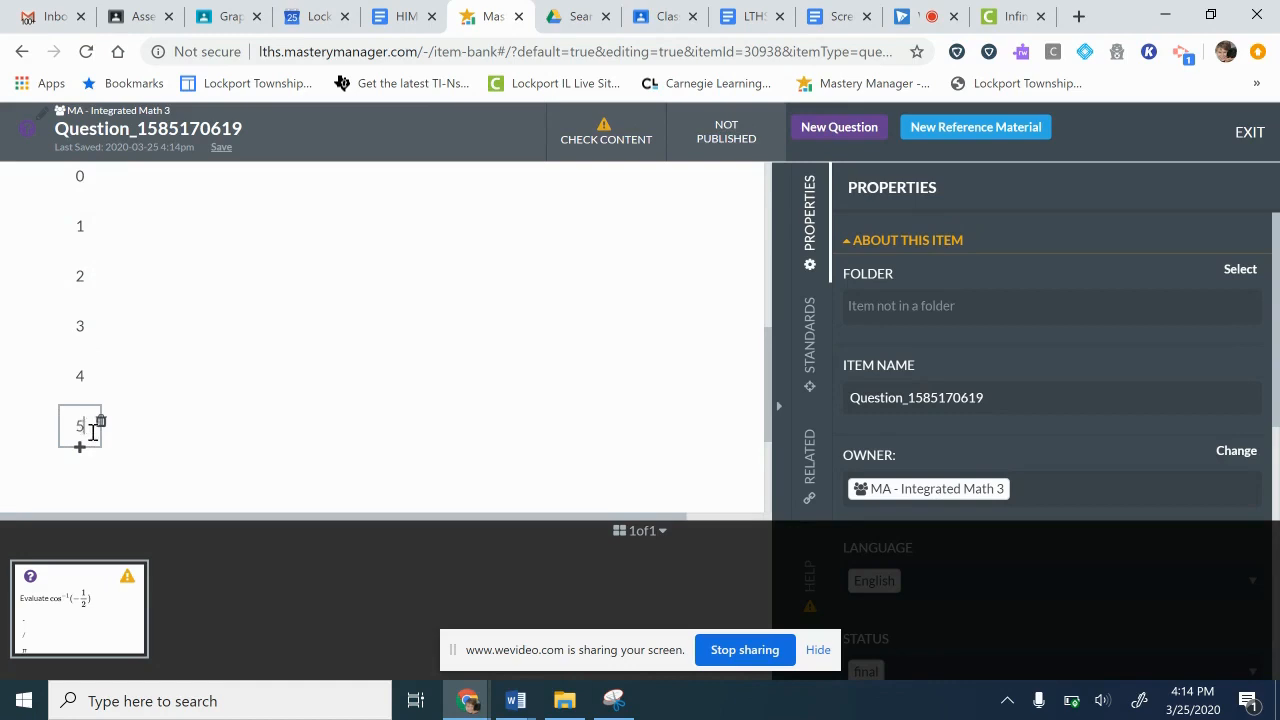
{"action": "key", "text": "Return"}
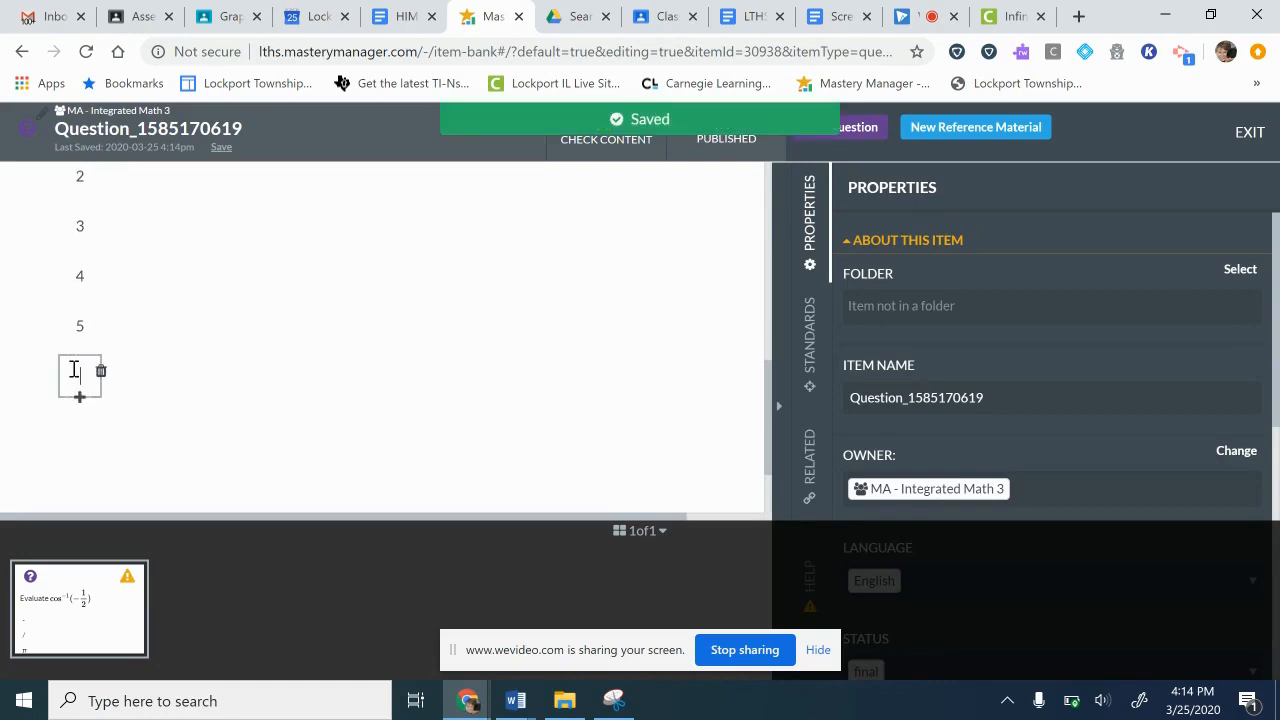
{"action": "type", "text": "6"}
{"action": "key", "text": "Return"}
{"action": "type", "text": "7"}
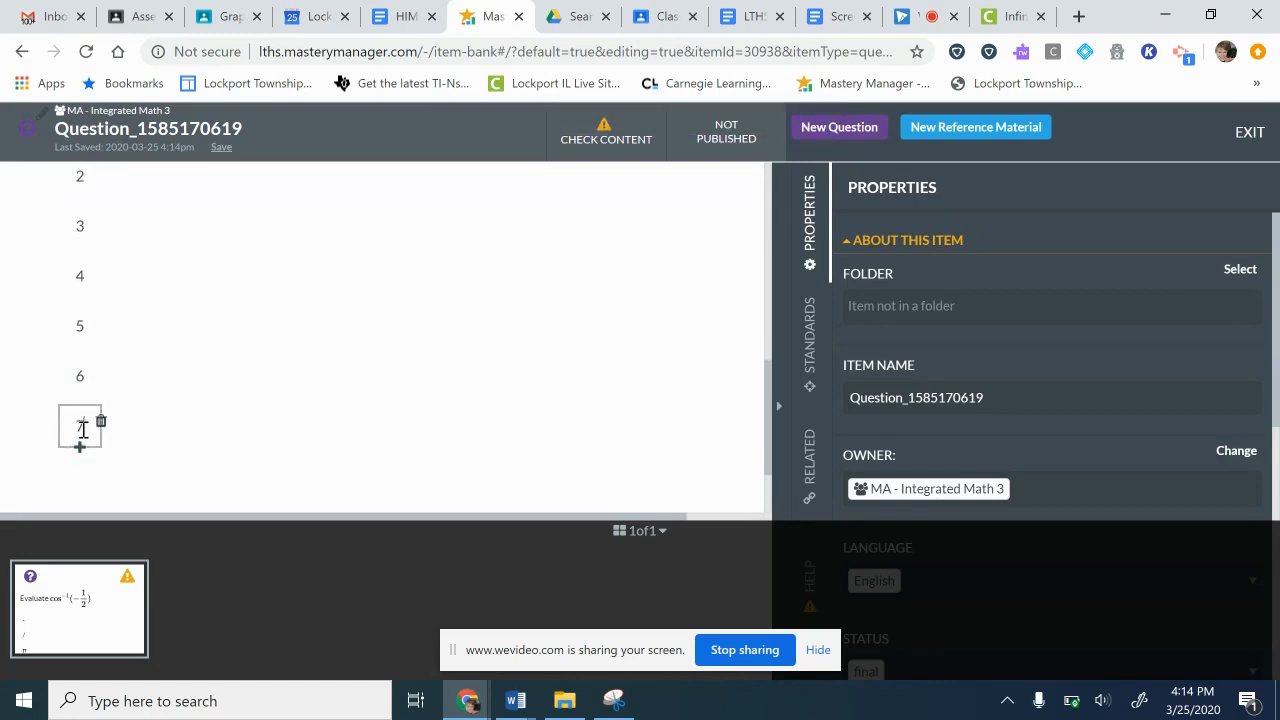
{"action": "key", "text": "Return"}
{"action": "type", "text": "8"}
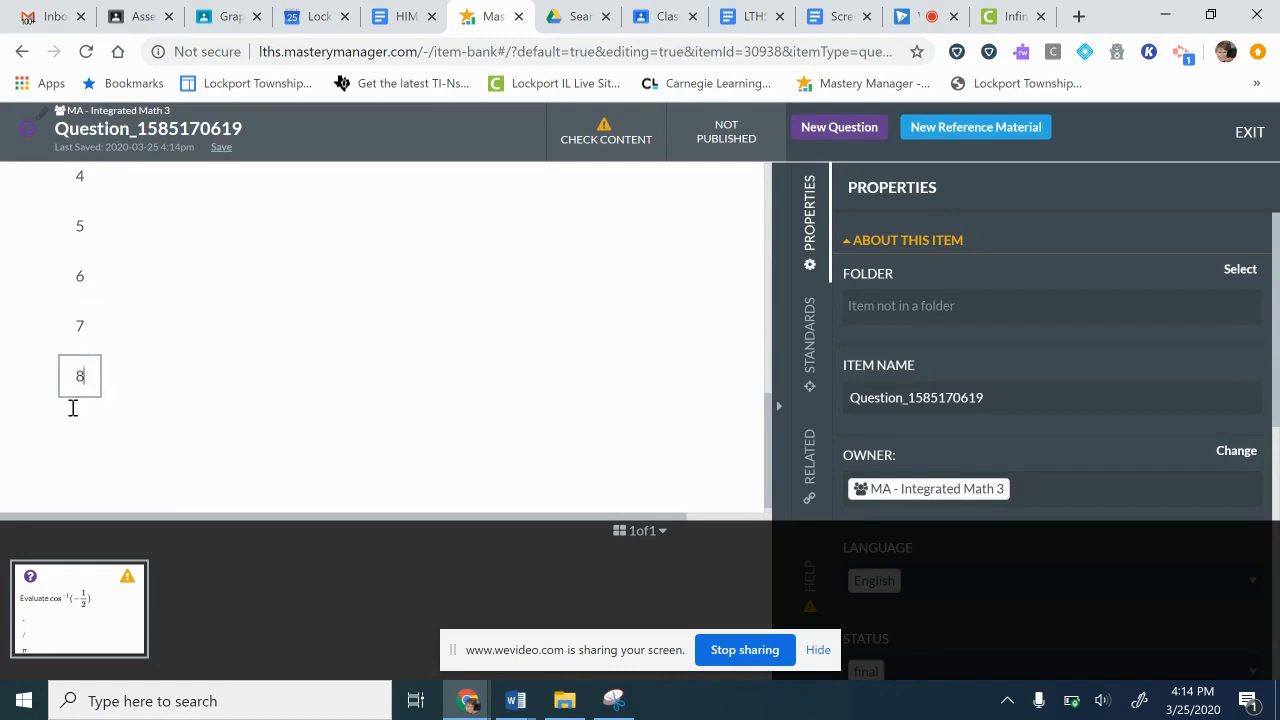
{"action": "key", "text": "Return"}
{"action": "type", "text": "9"}
- Add four more answer columns to the grid with the same custom choices, making five columns
{"action": "scroll", "coordinate": [83, 432], "scroll_direction": "up", "scroll_amount": 5}
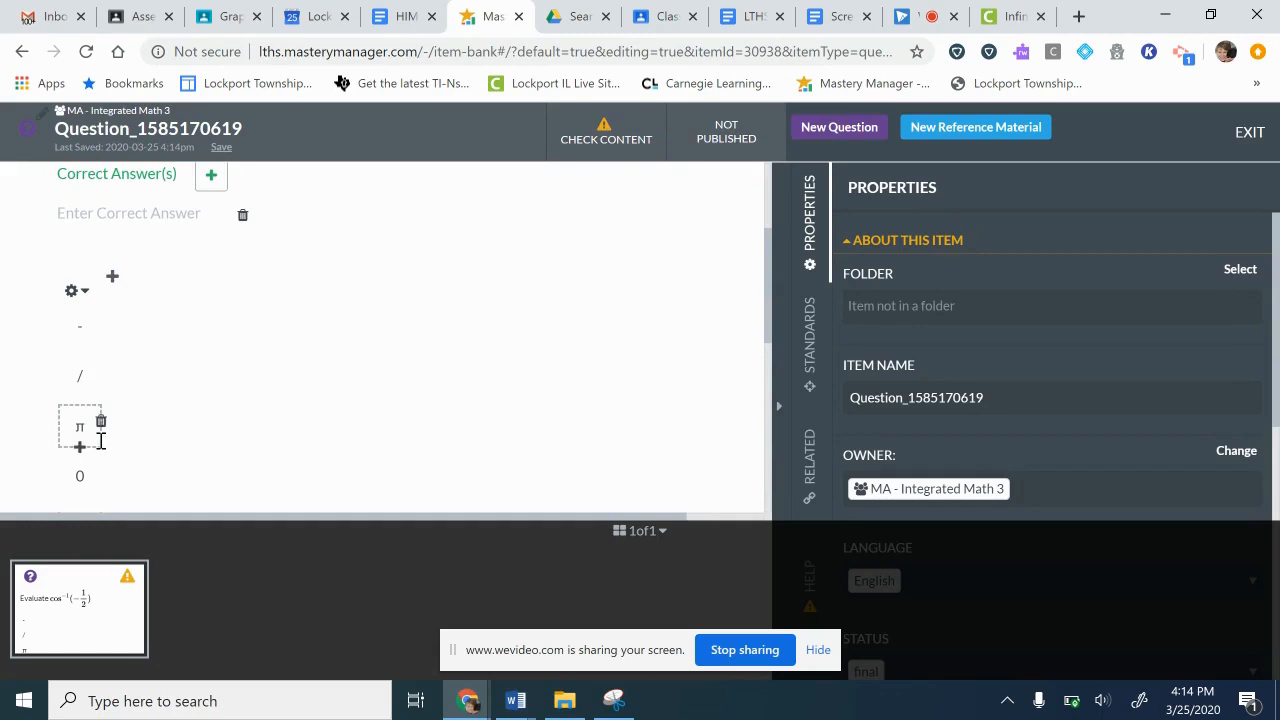
{"action": "left_click", "coordinate": [113, 281]}
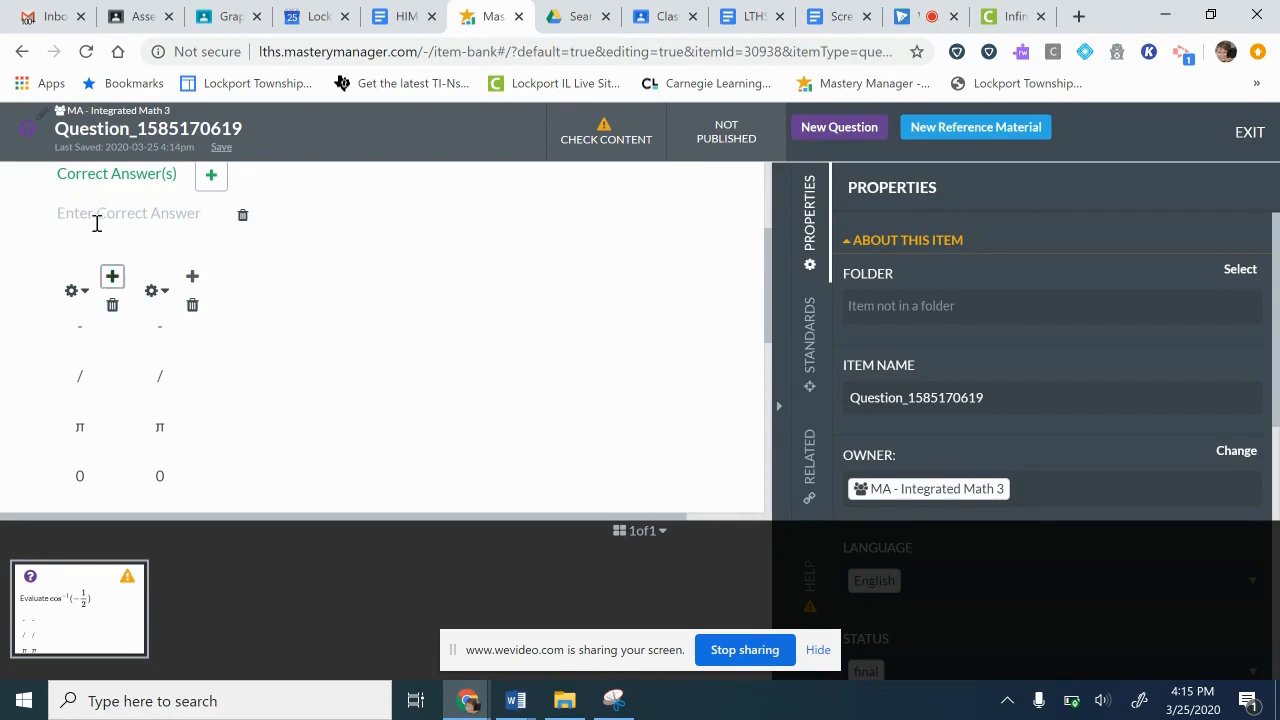
{"action": "left_click", "coordinate": [193, 277]}
{"action": "left_click", "coordinate": [272, 277]}
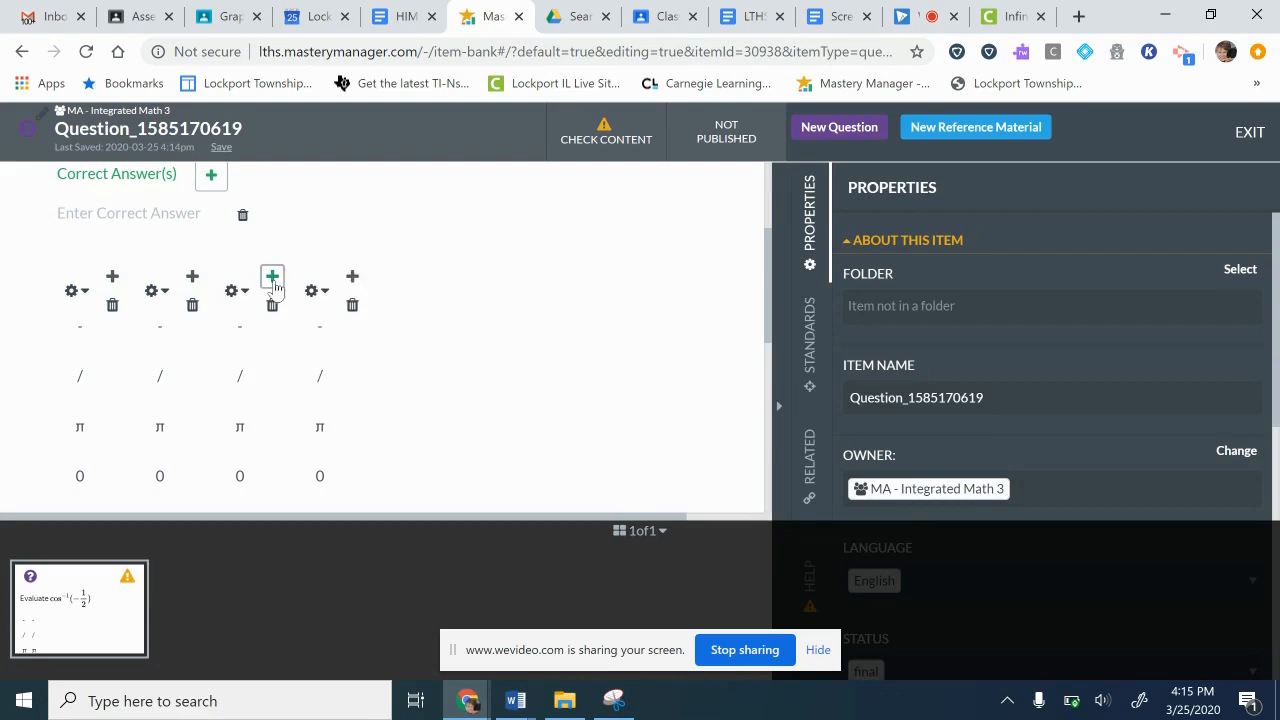
{"action": "left_click", "coordinate": [352, 277]}
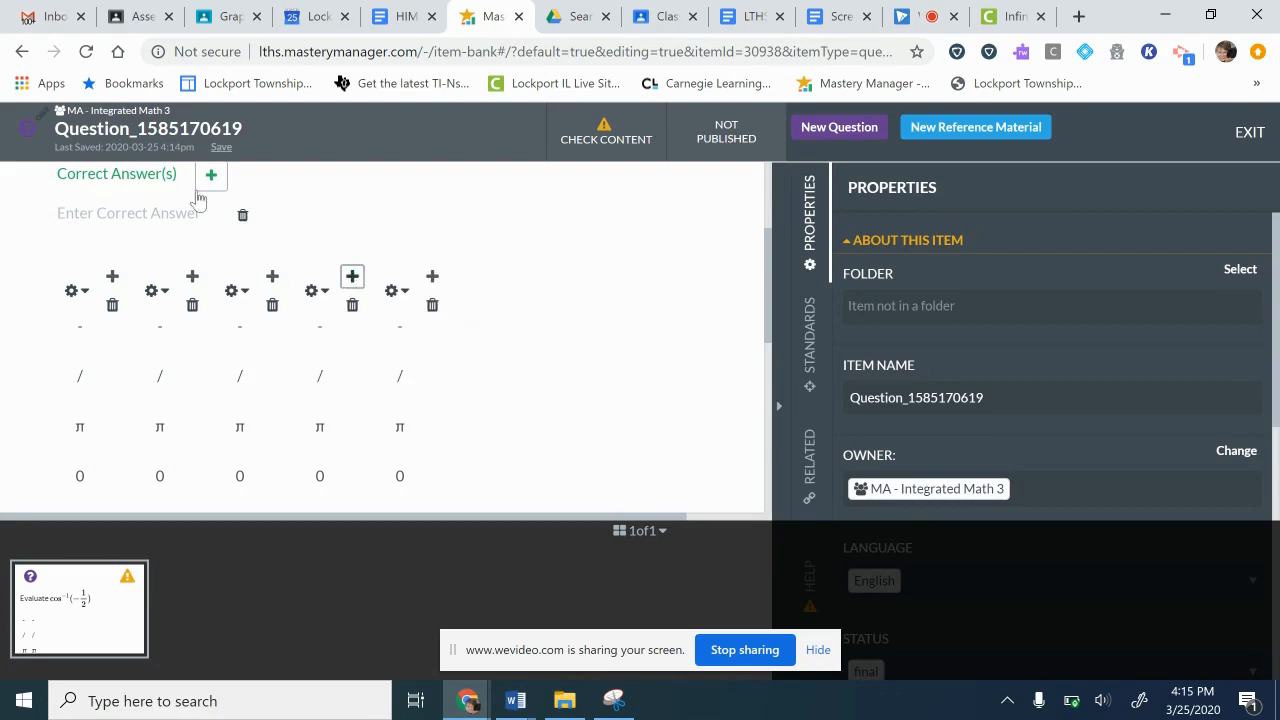
- Make the correct answer field active, switch to Word's Document2, and change the −π/4 equation to −2π/3
{"action": "left_click", "coordinate": [126, 213]}
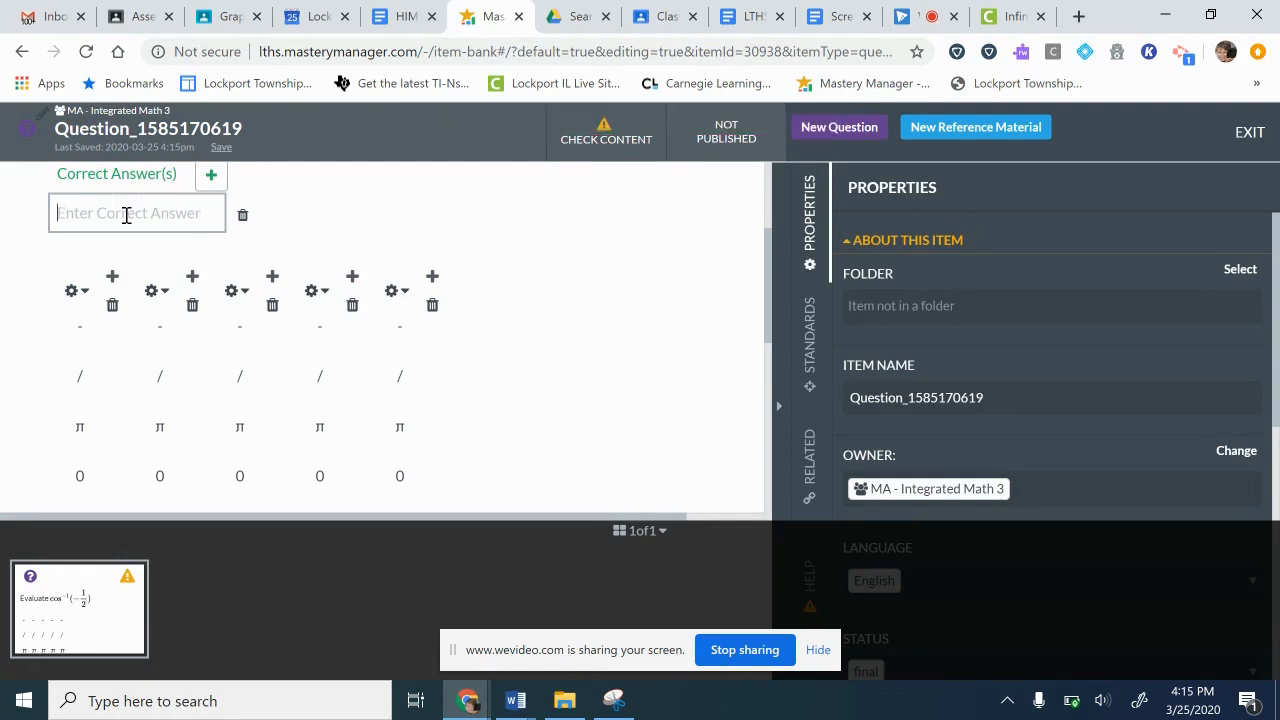
{"action": "left_click", "coordinate": [516, 704]}
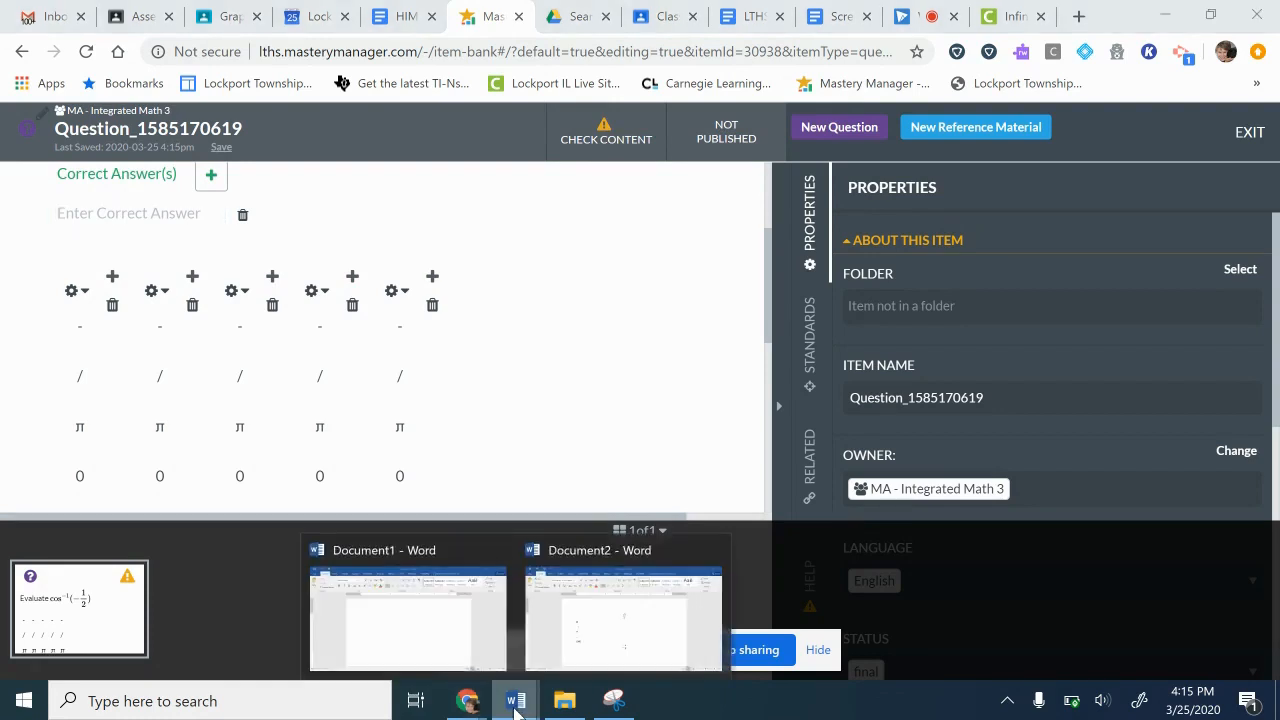
{"action": "left_click", "coordinate": [608, 643]}
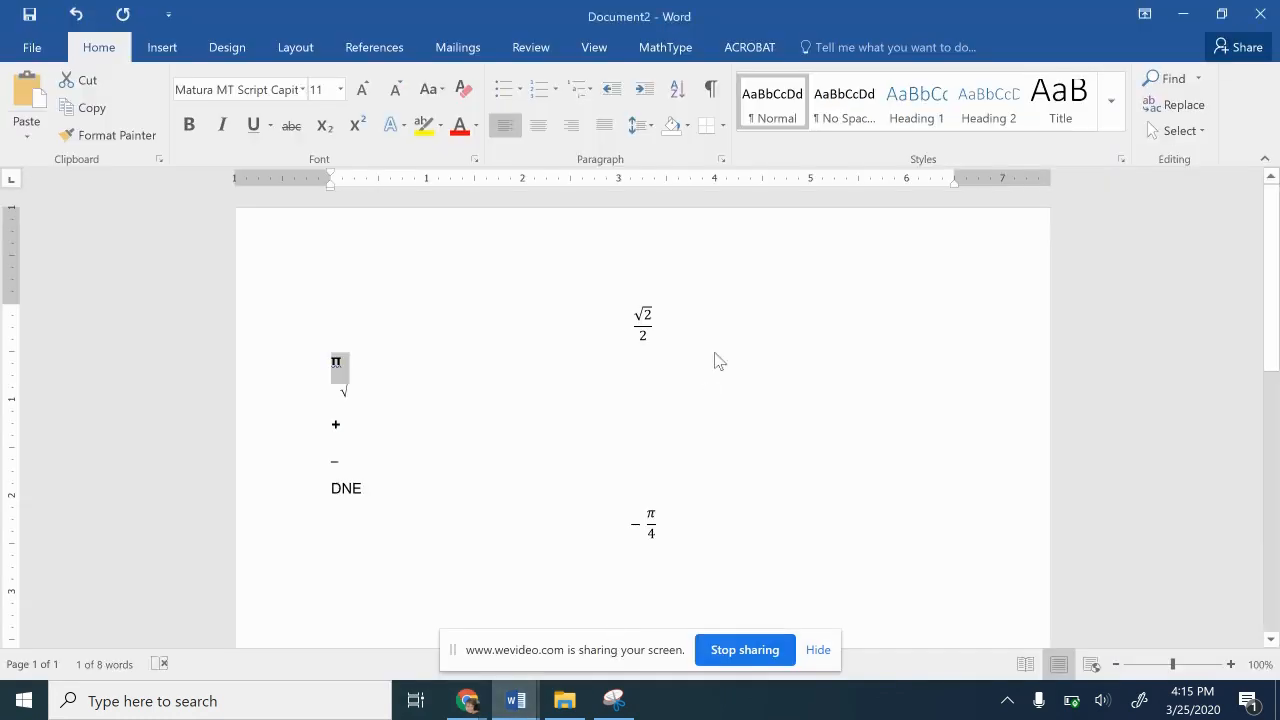
{"action": "left_click", "coordinate": [651, 522]}
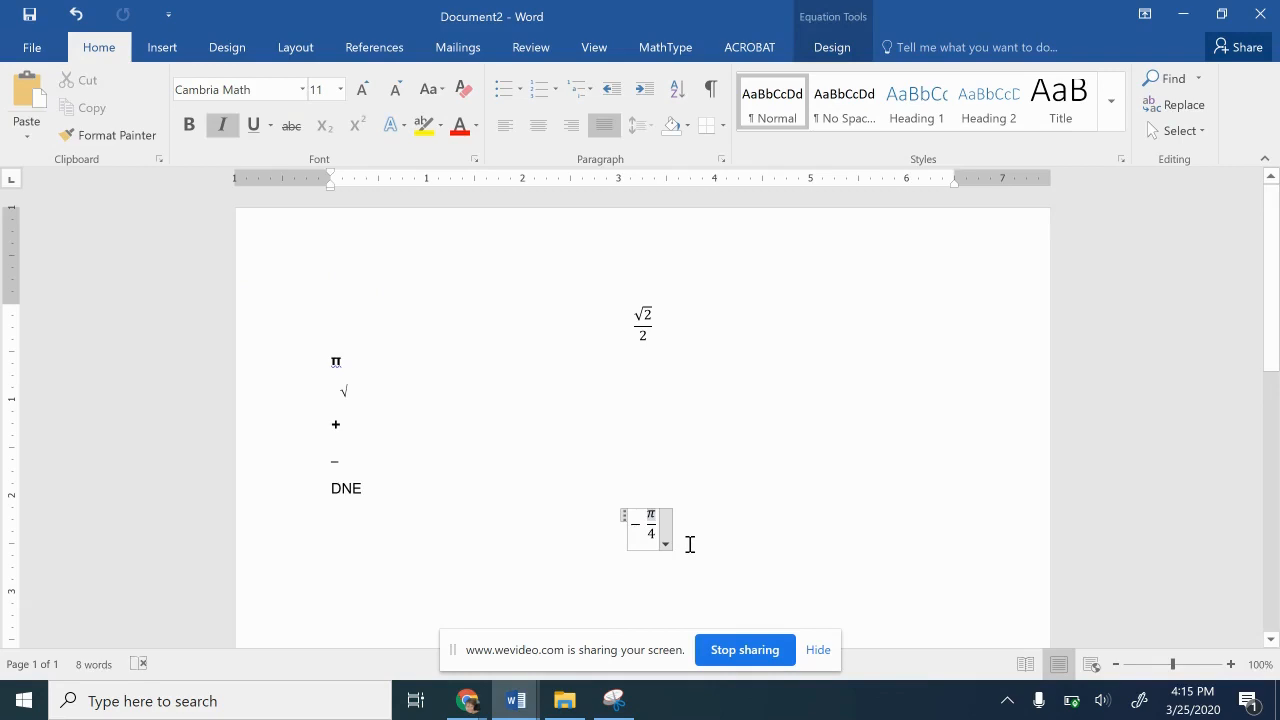
{"action": "type", "text": "2"}
{"action": "key", "text": "Down"}
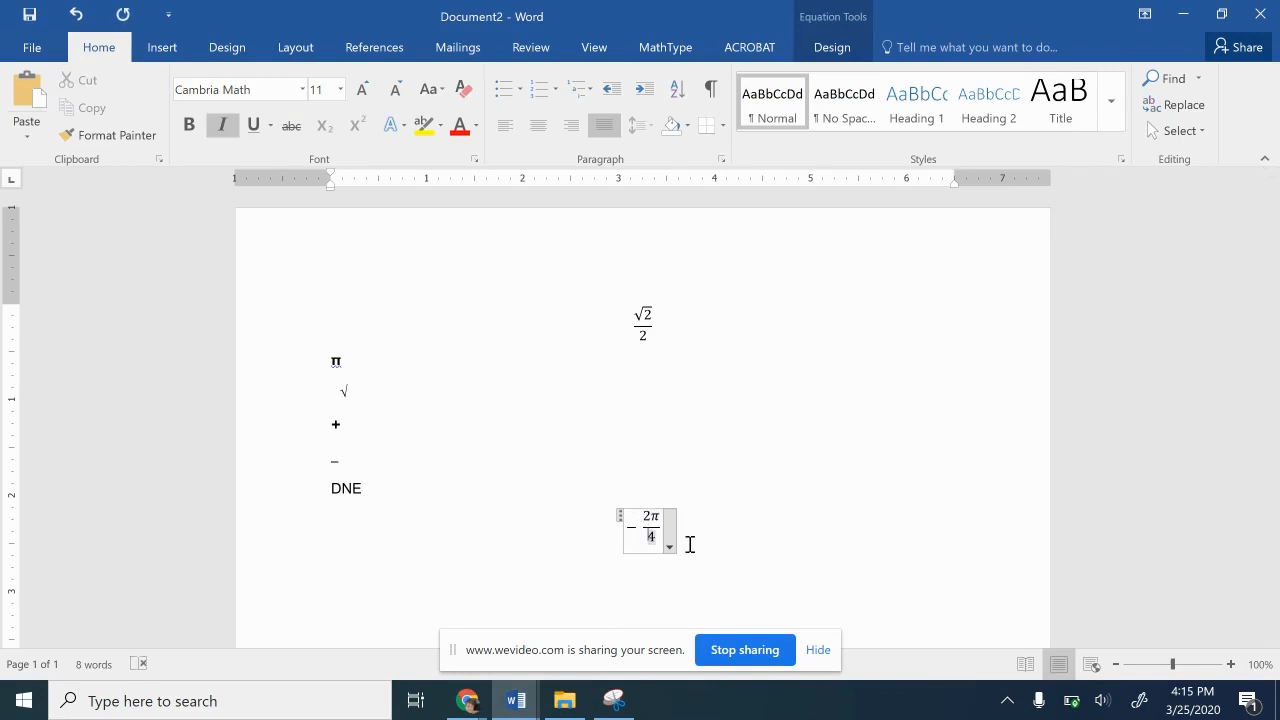
{"action": "type", "text": "3"}
- Delete the minus sign in front of the 2π/3 fraction
{"action": "key", "text": "Up"}
{"action": "key", "text": "Left"}
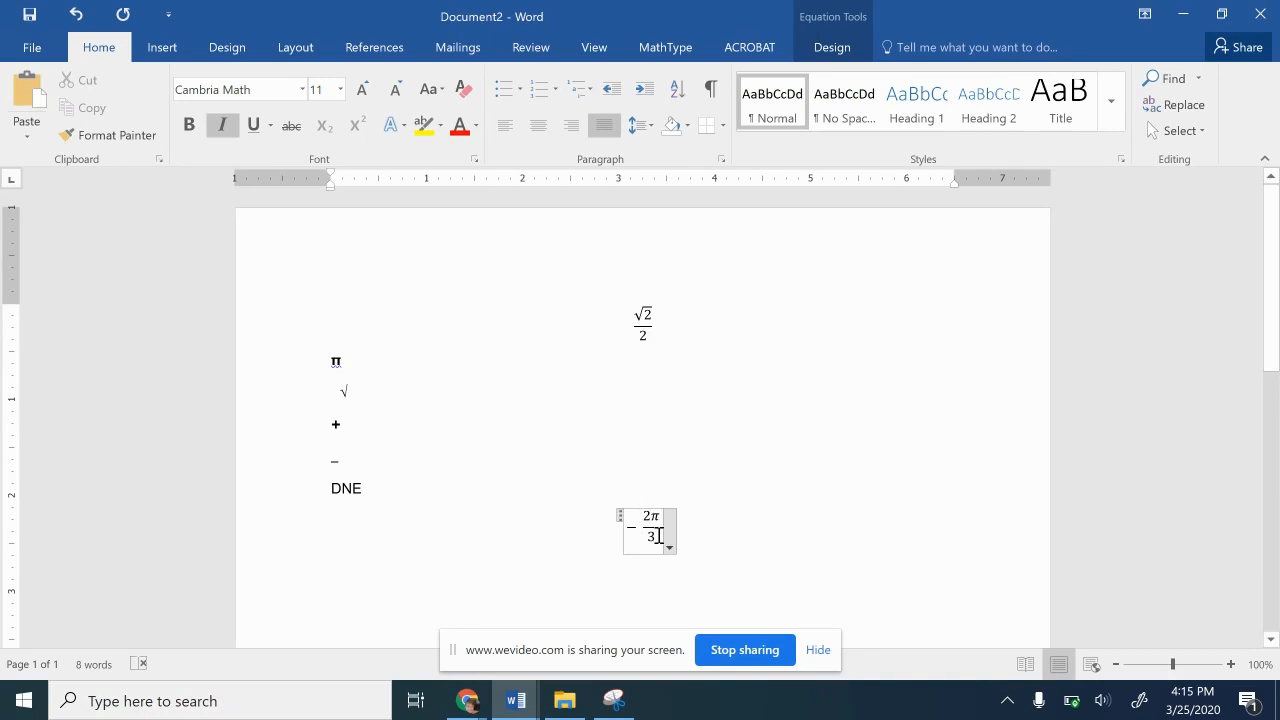
{"action": "key", "text": "BackSpace"}
{"action": "key", "text": "BackSpace"}
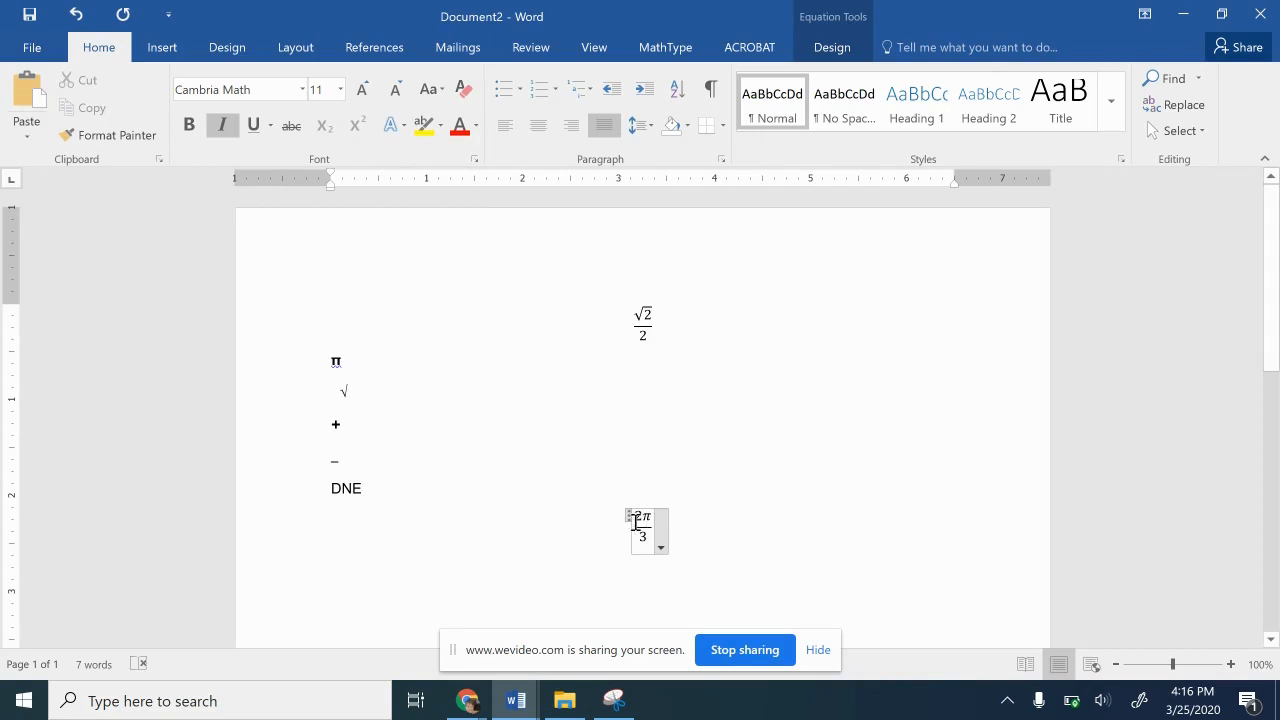
- Select the whole 2π/3 equation and copy it
{"action": "left_click", "coordinate": [630, 517]}
{"action": "left_click", "coordinate": [734, 529]}
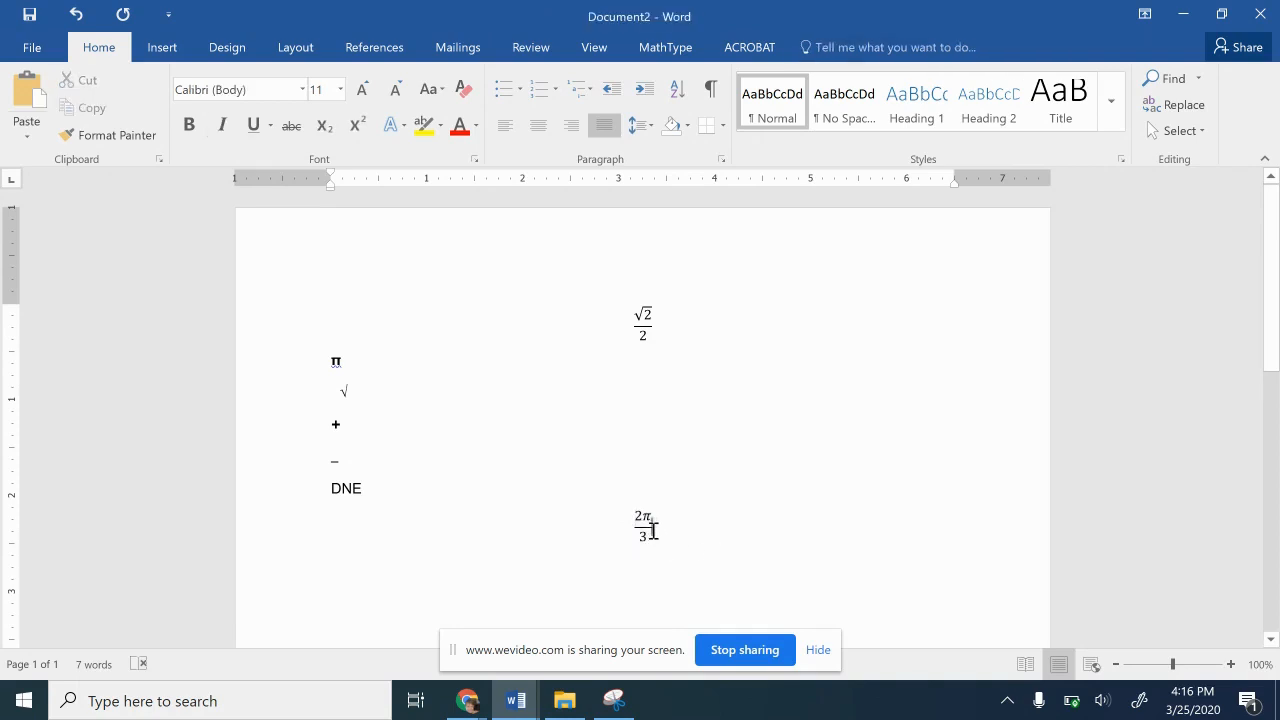
{"action": "left_click", "coordinate": [648, 532]}
{"action": "right_click", "coordinate": [646, 538]}
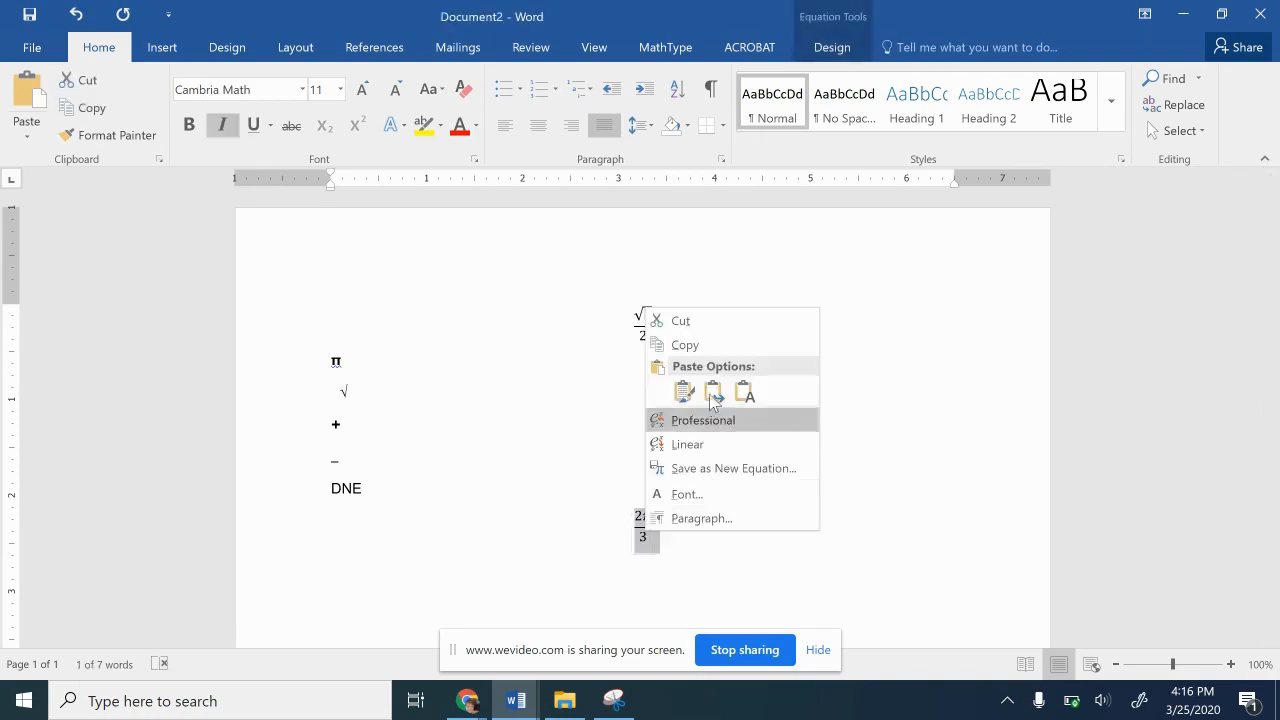
{"action": "left_click", "coordinate": [686, 343]}
- Switch back to Mastery Manager in Chrome and paste the copied 2π/3 as the question's correct answer
{"action": "left_click", "coordinate": [466, 700]}
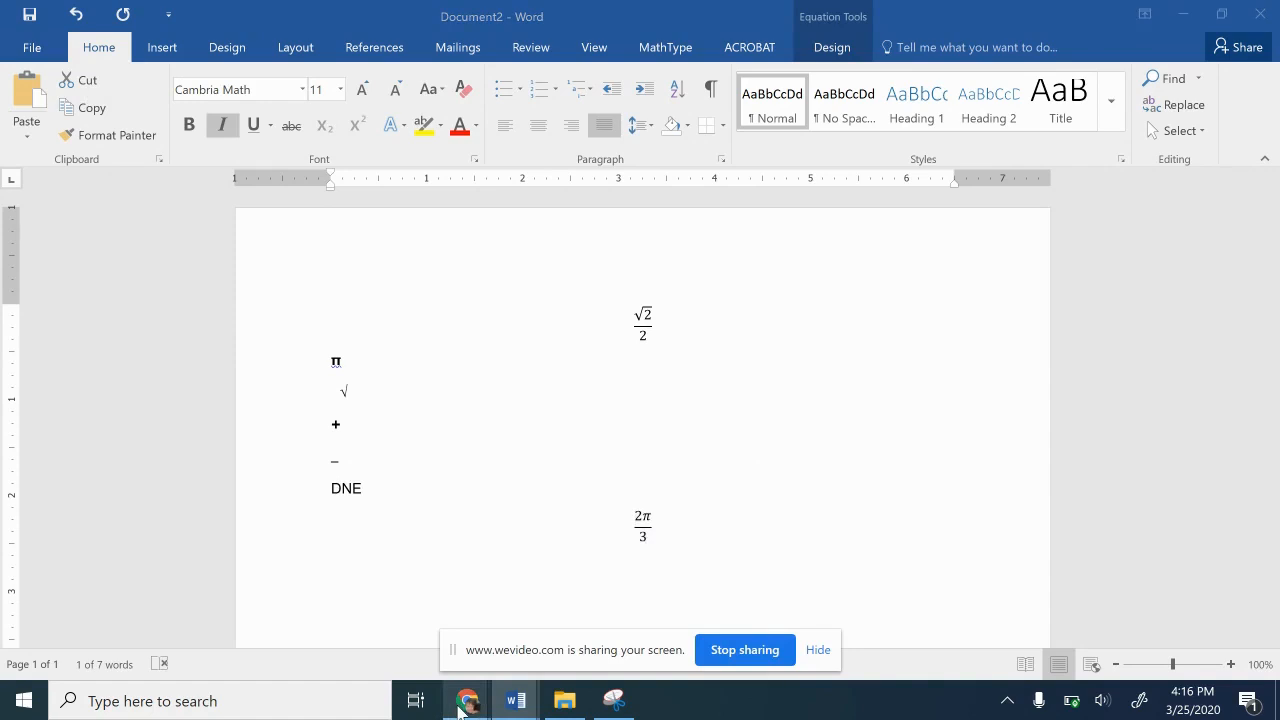
{"action": "left_click", "coordinate": [460, 636]}
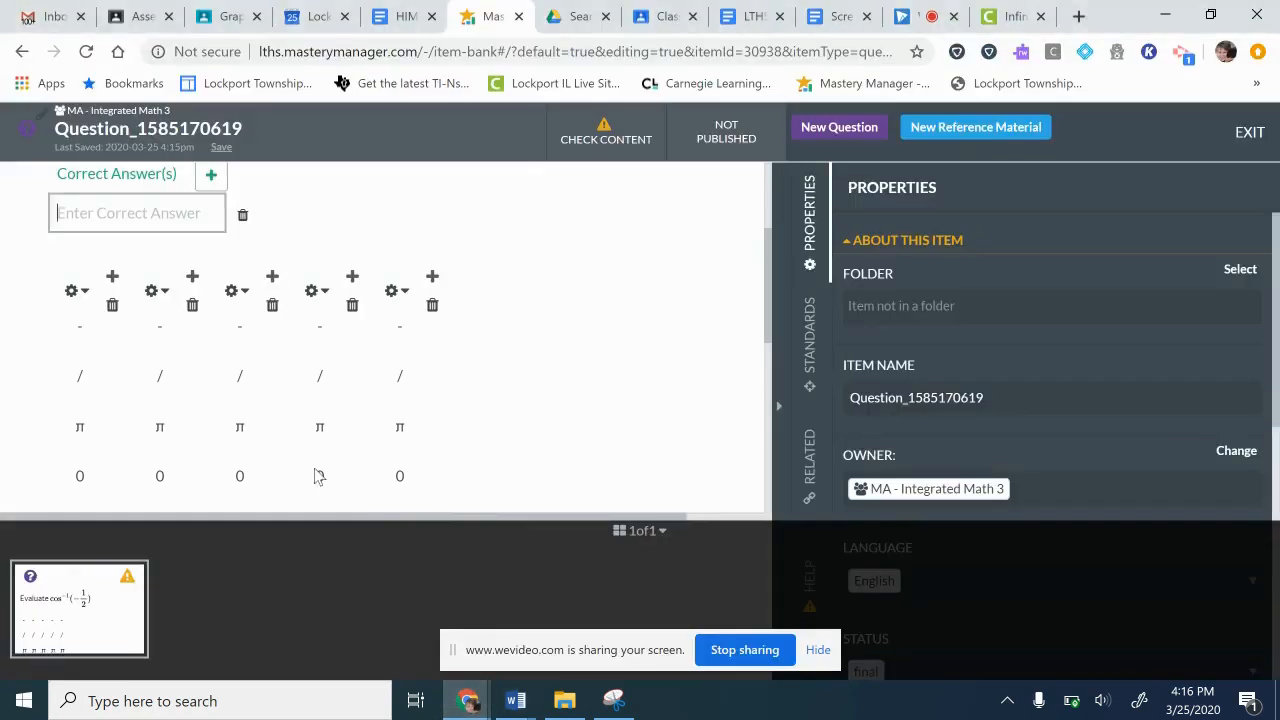
{"action": "right_click", "coordinate": [108, 219]}
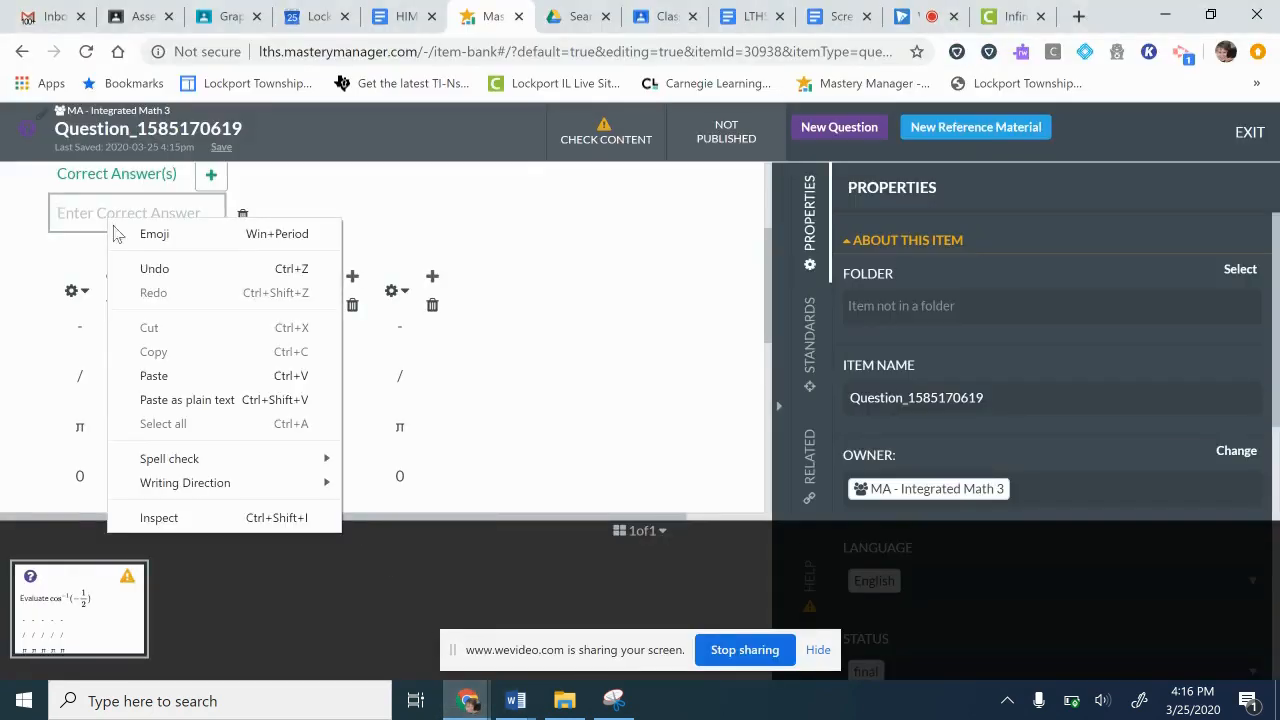
{"action": "left_click", "coordinate": [190, 375]}
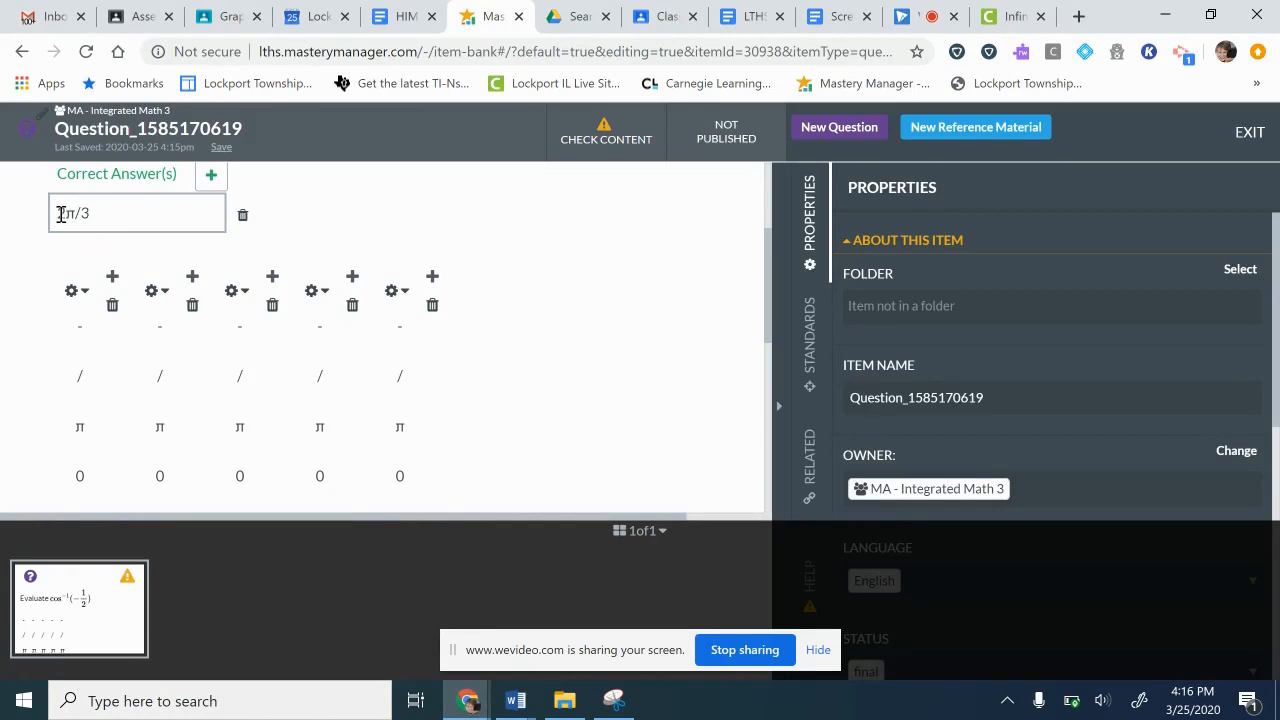
{"action": "scroll", "coordinate": [441, 284], "scroll_direction": "up", "scroll_amount": 2}
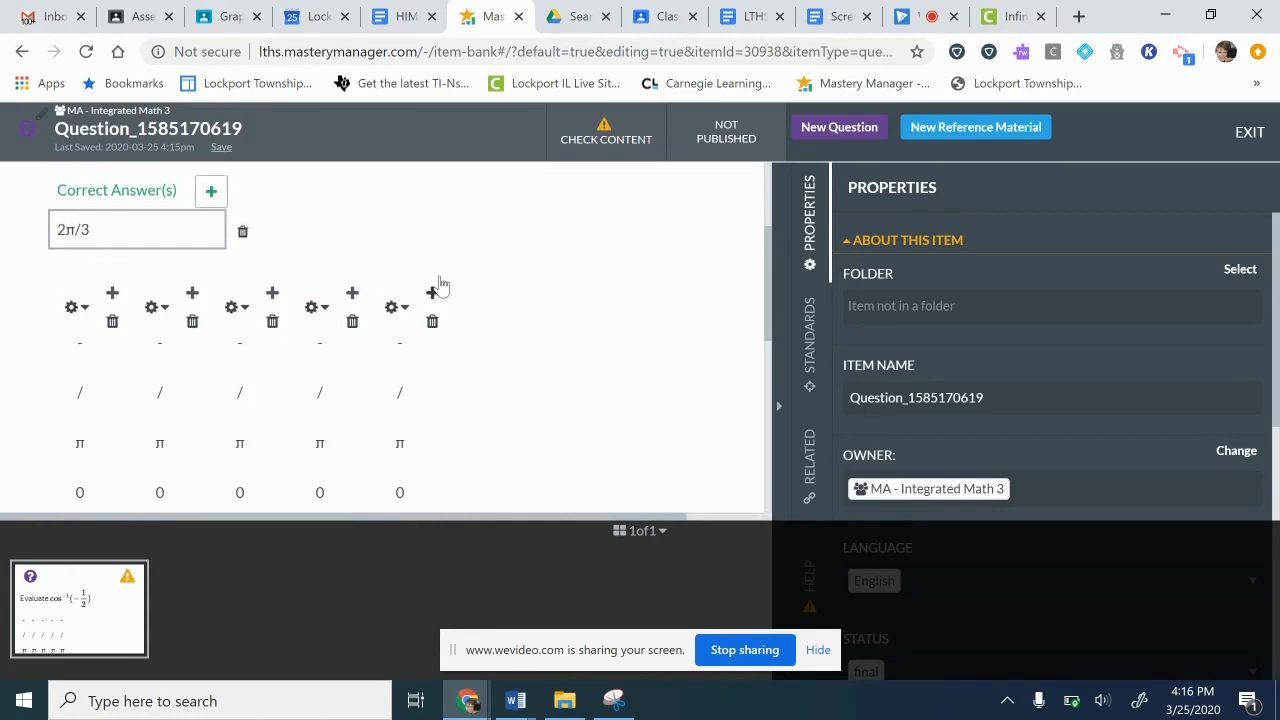
{"action": "scroll", "coordinate": [537, 329], "scroll_direction": "down", "scroll_amount": 2}
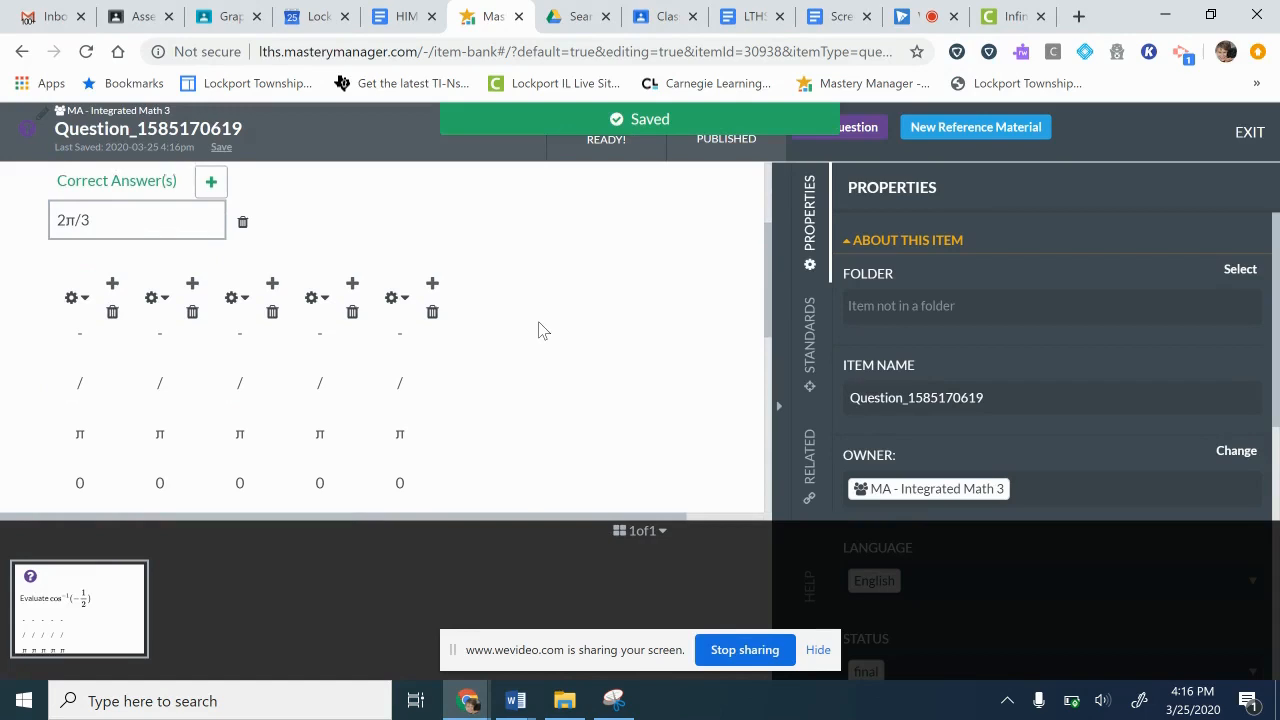
- Rename the question "trig value inverse cosine #1" and exit the item editor
{"action": "left_click", "coordinate": [993, 399]}
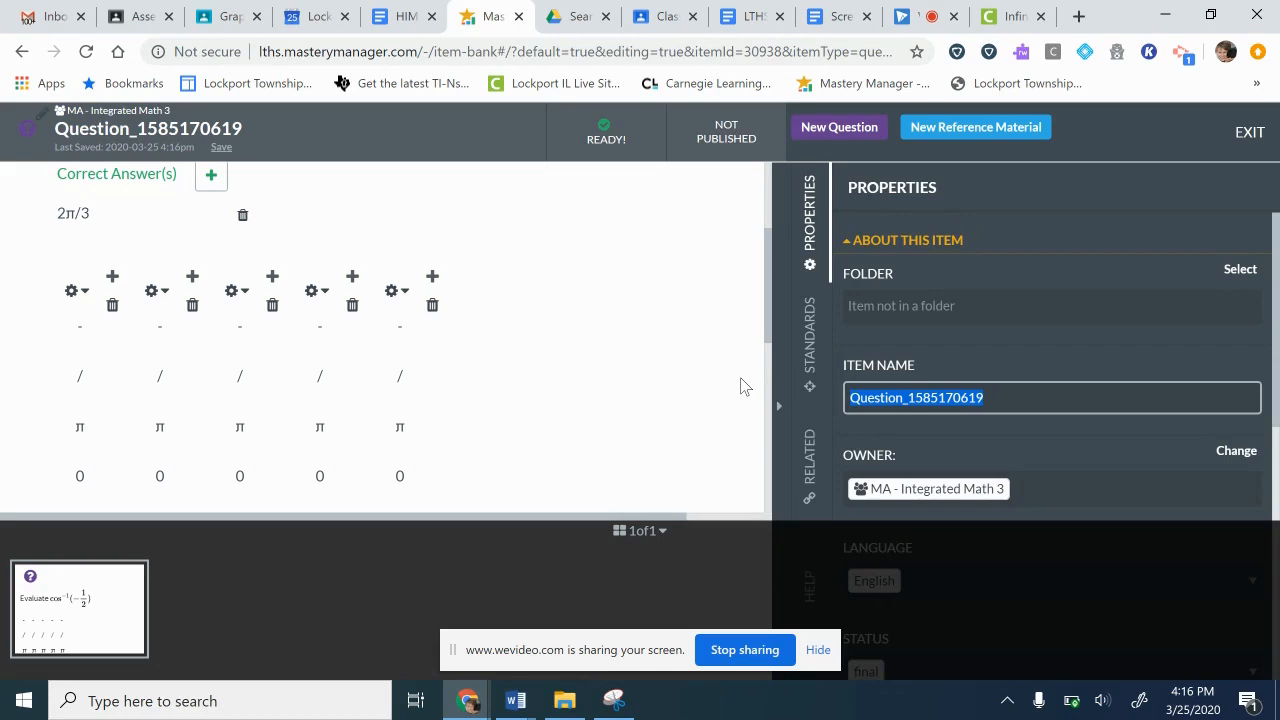
{"action": "type", "text": "trig value"}
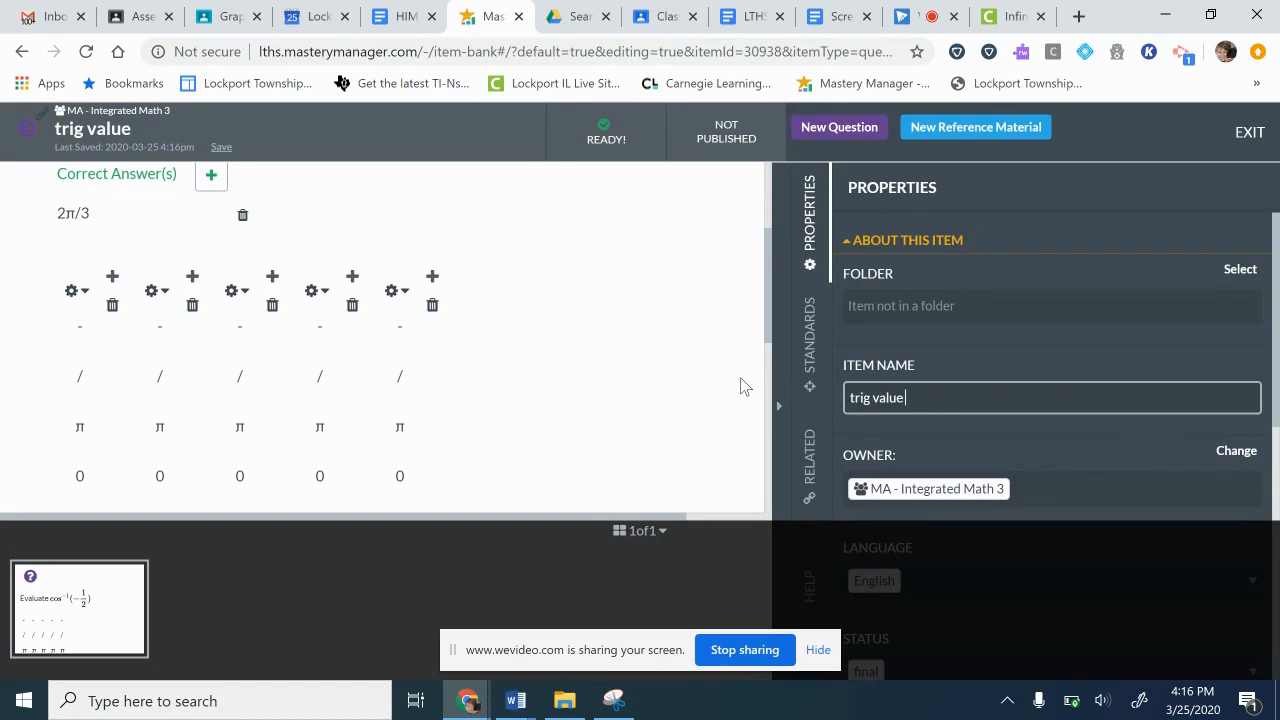
{"action": "type", "text": " invesre"}
{"action": "key", "text": "BackSpace"}
{"action": "key", "text": "BackSpace"}
{"action": "key", "text": "BackSpace"}
{"action": "type", "text": "rse"}
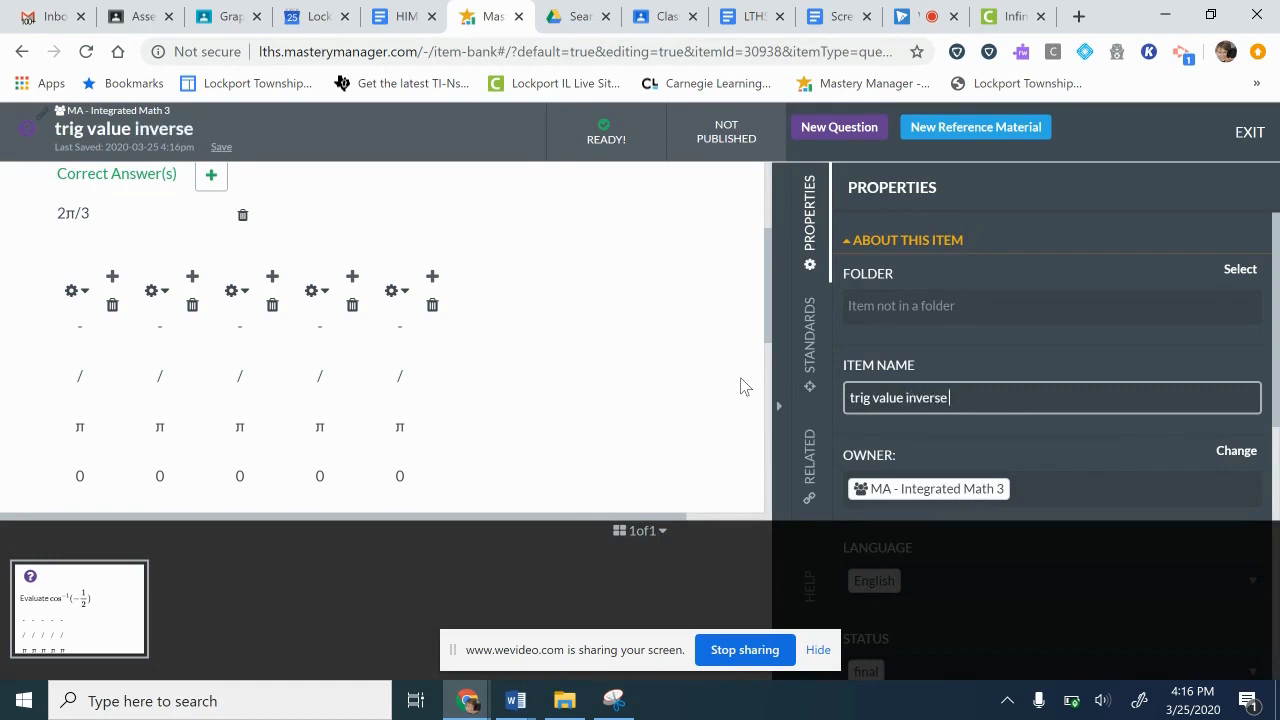
{"action": "type", "text": " cosing"}
{"action": "key", "text": "BackSpace"}
{"action": "type", "text": "e"}
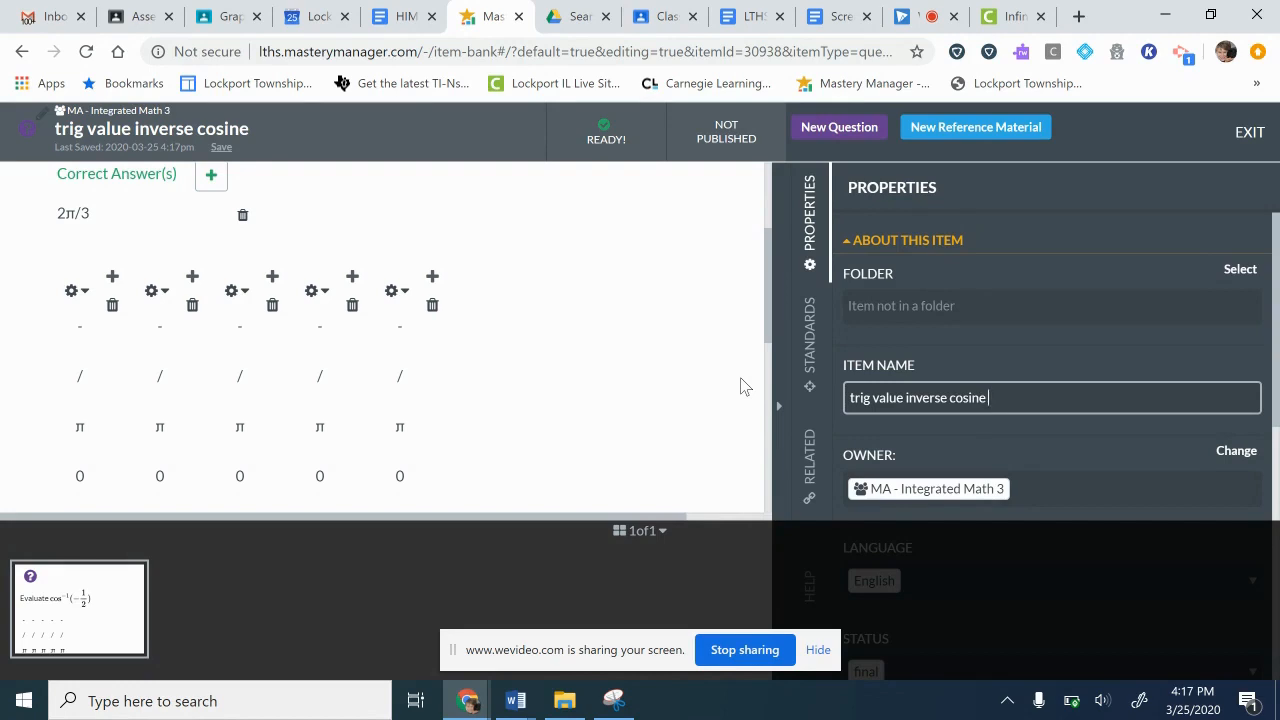
{"action": "type", "text": "#1"}
{"action": "left_click", "coordinate": [1250, 133]}
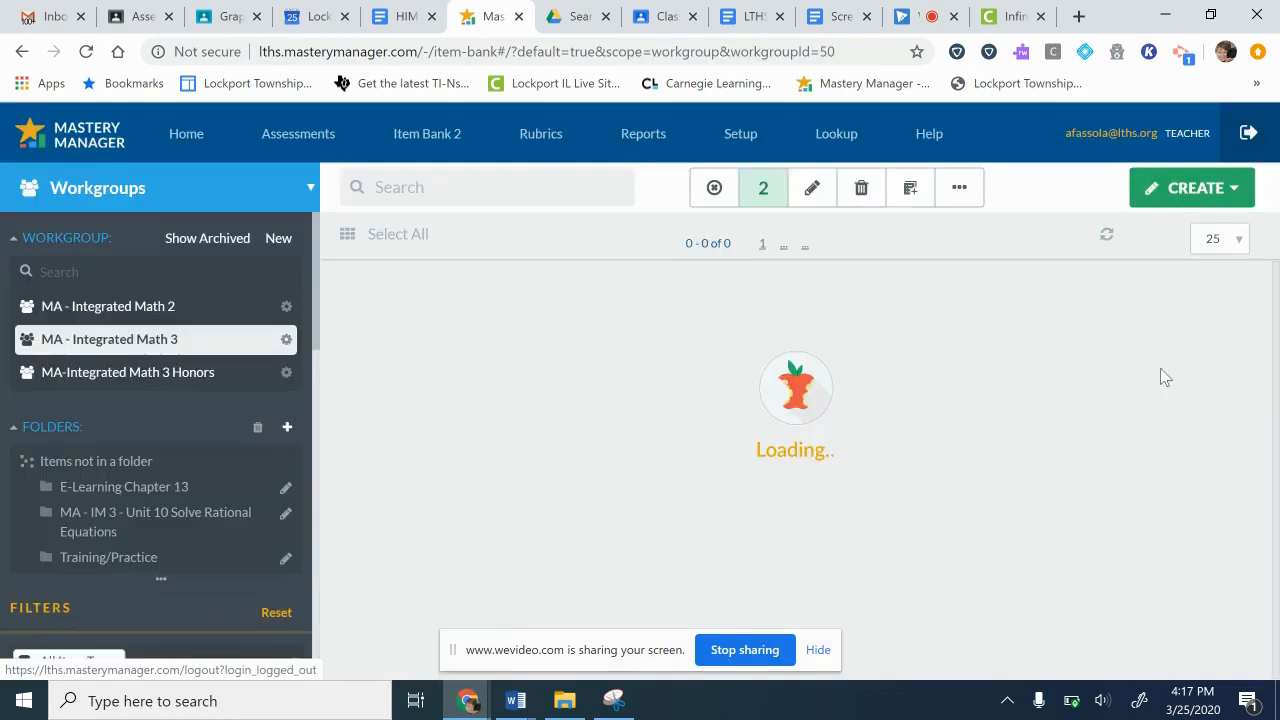
- Create an item copy of the "trig value inverse cosine #1" question in the MA-Integrated Math 3 Honors workgroup
{"action": "mouse_move", "coordinate": [1108, 418]}
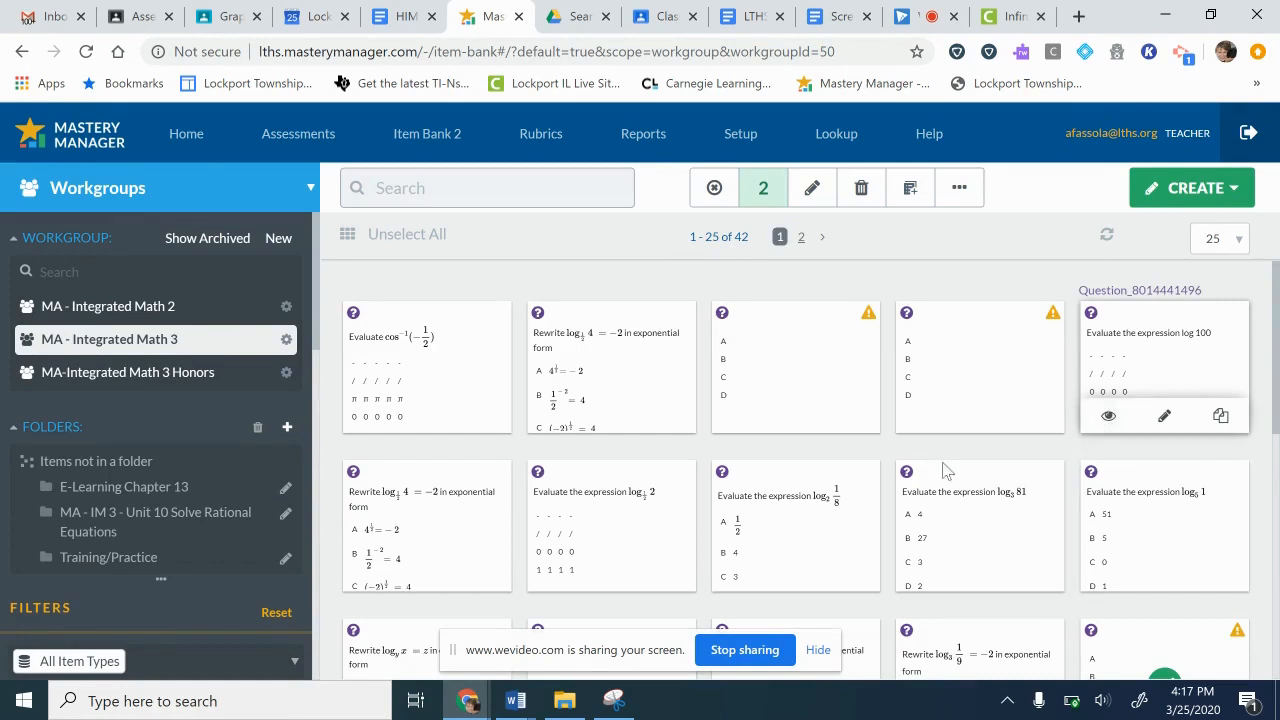
{"action": "mouse_move", "coordinate": [444, 326]}
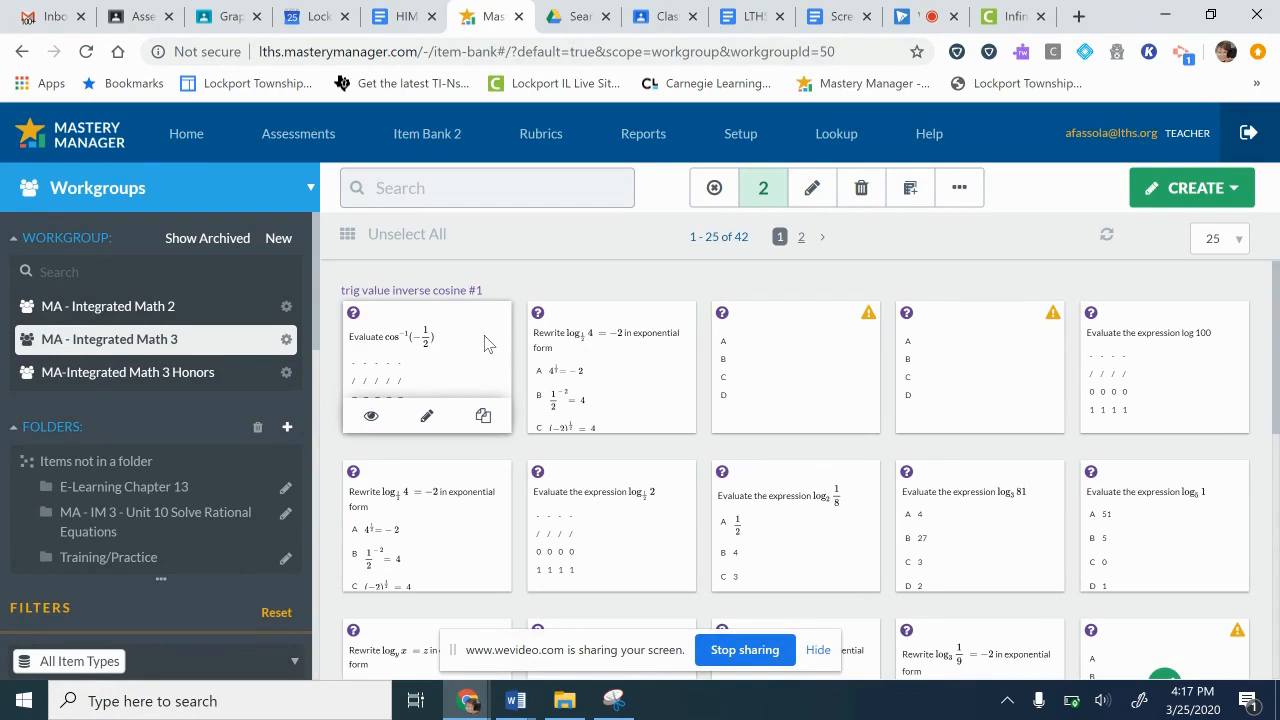
{"action": "left_click", "coordinate": [484, 420]}
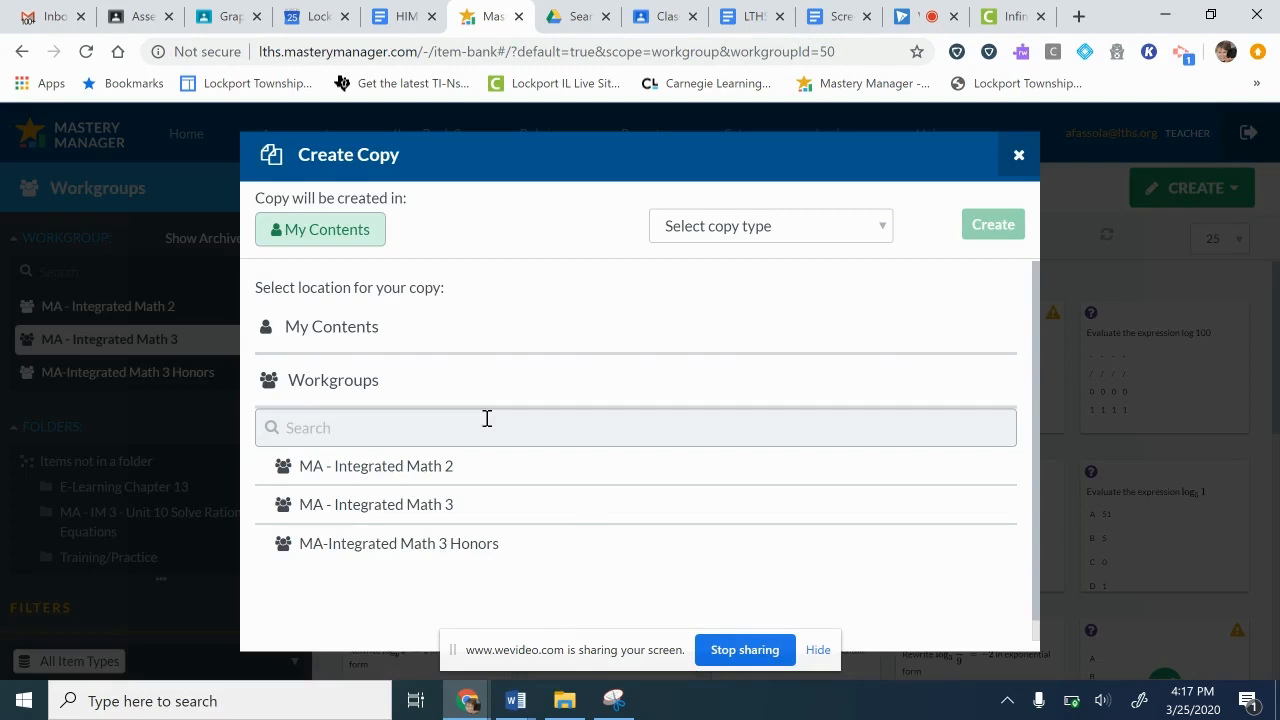
{"action": "left_click", "coordinate": [470, 549]}
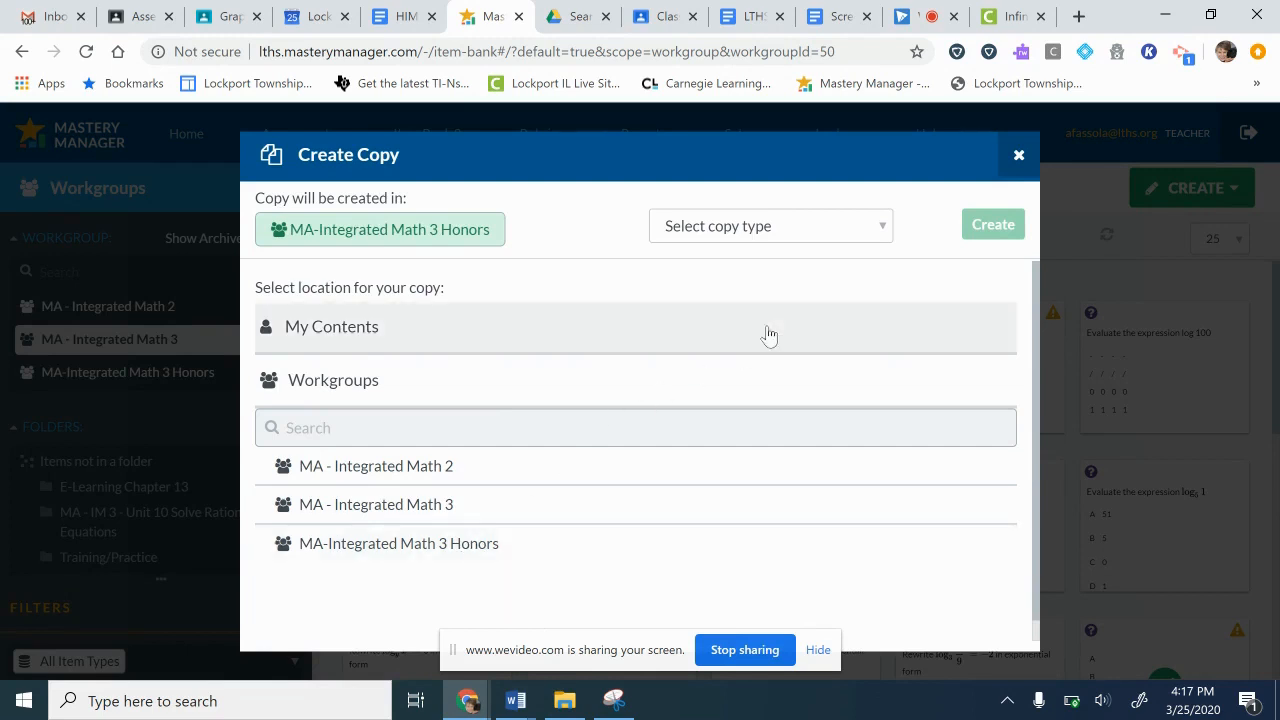
{"action": "left_click", "coordinate": [886, 230]}
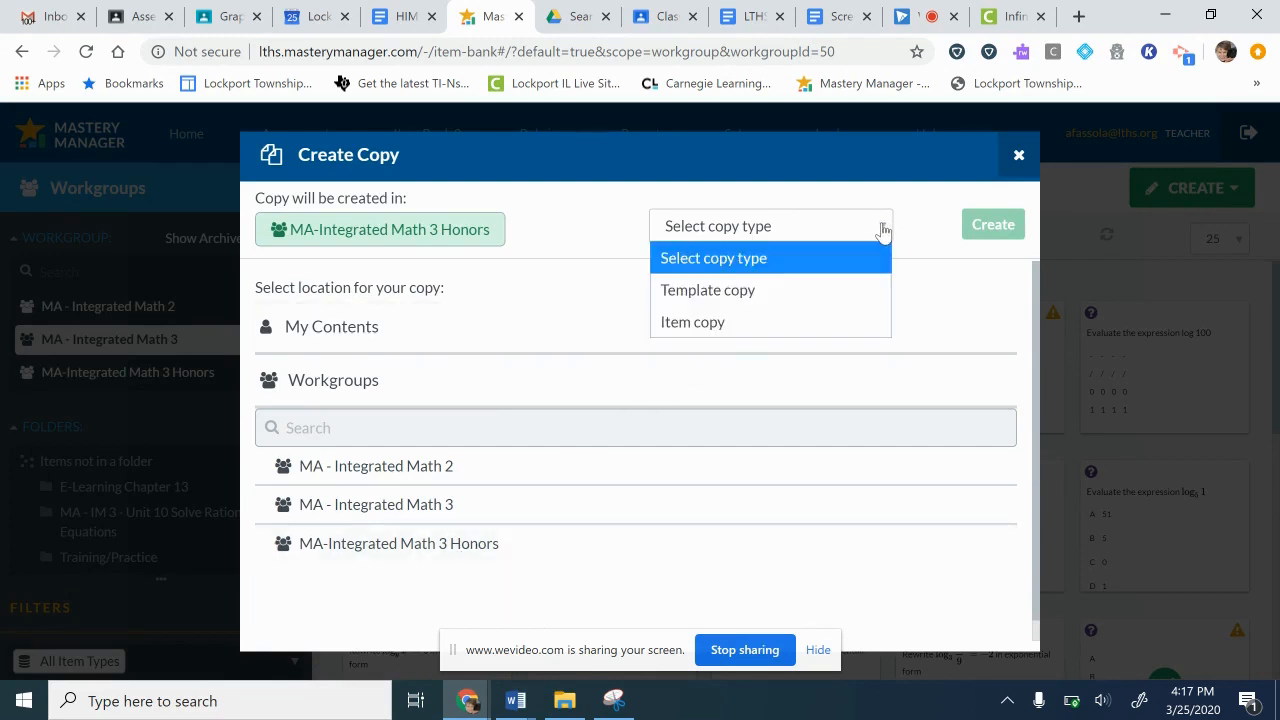
{"action": "left_click", "coordinate": [836, 322]}
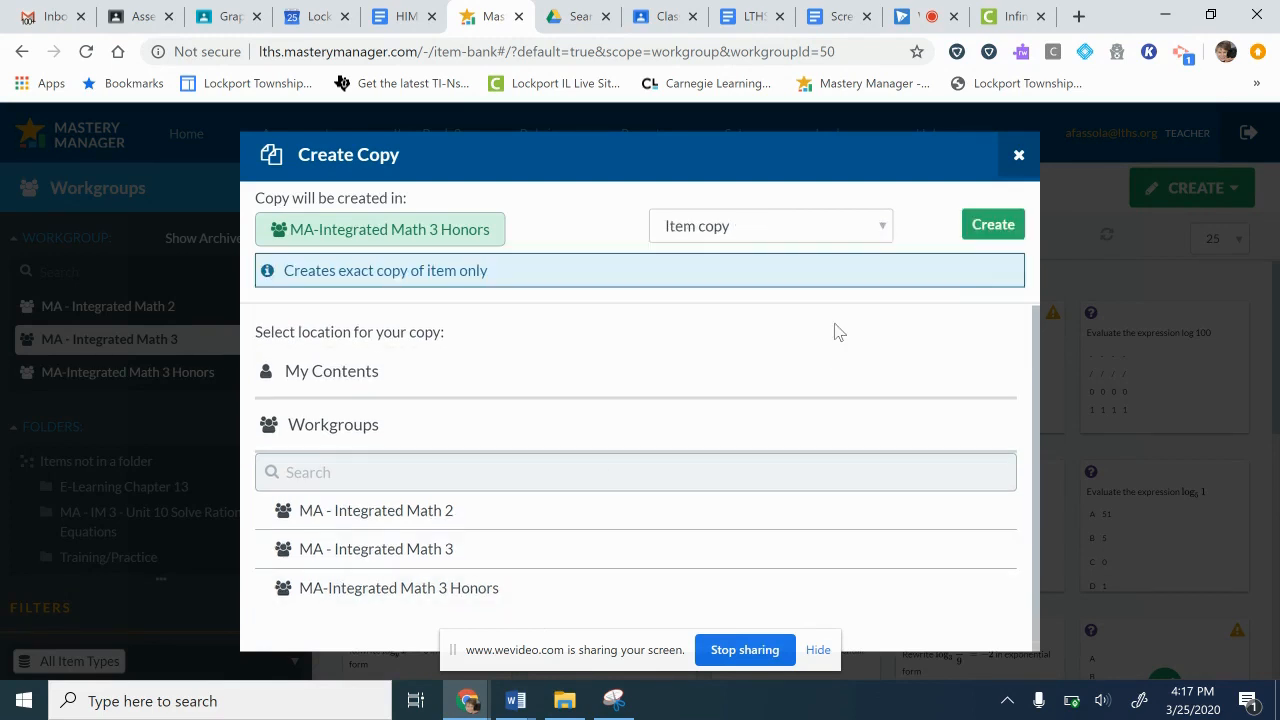
{"action": "left_click", "coordinate": [993, 224]}
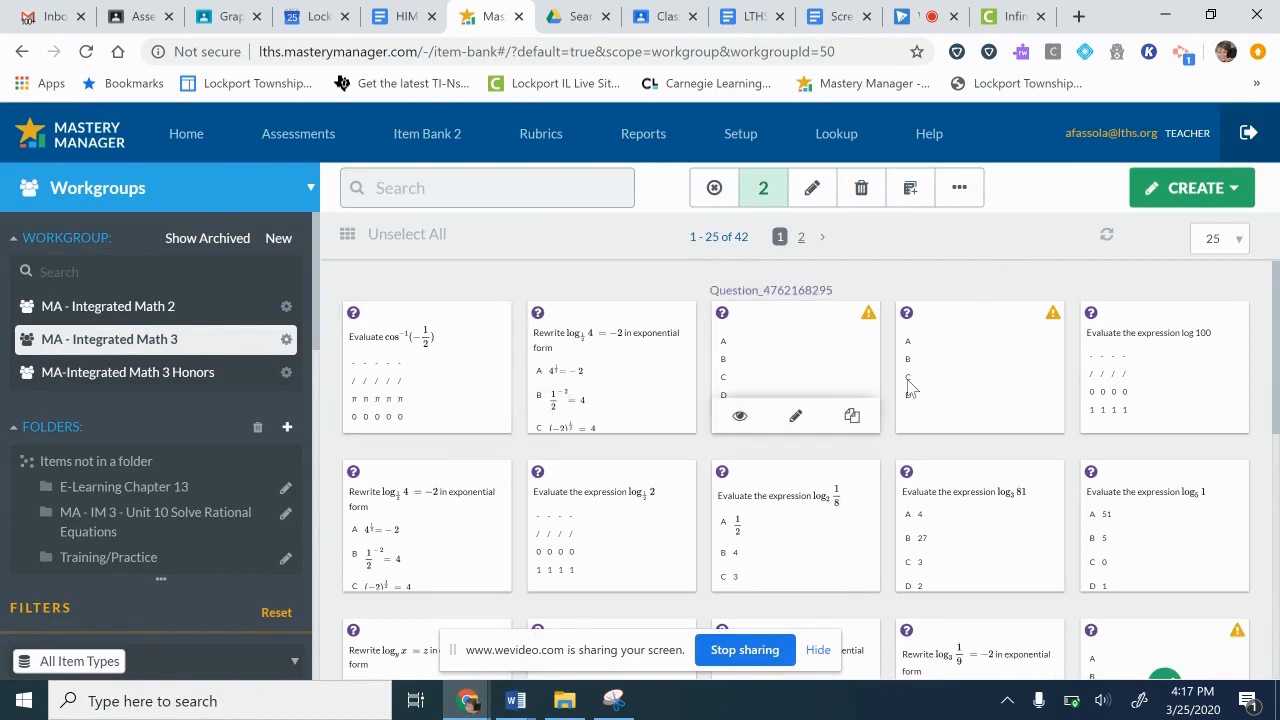
- Select the question "Copy - 13.1 log to exponent - 1", request deletion of the selected items, and cancel the deletion
{"action": "scroll", "coordinate": [550, 400], "scroll_direction": "down", "scroll_amount": 5}
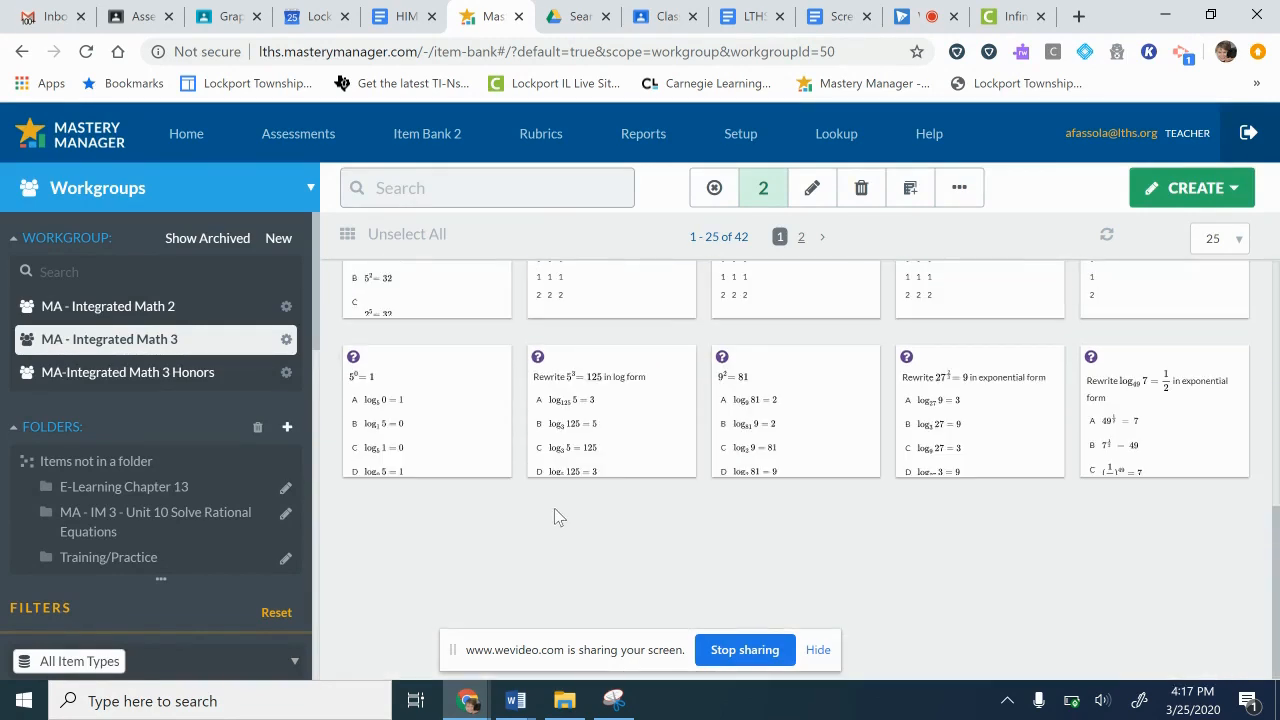
{"action": "scroll", "coordinate": [420, 463], "scroll_direction": "up", "scroll_amount": 5}
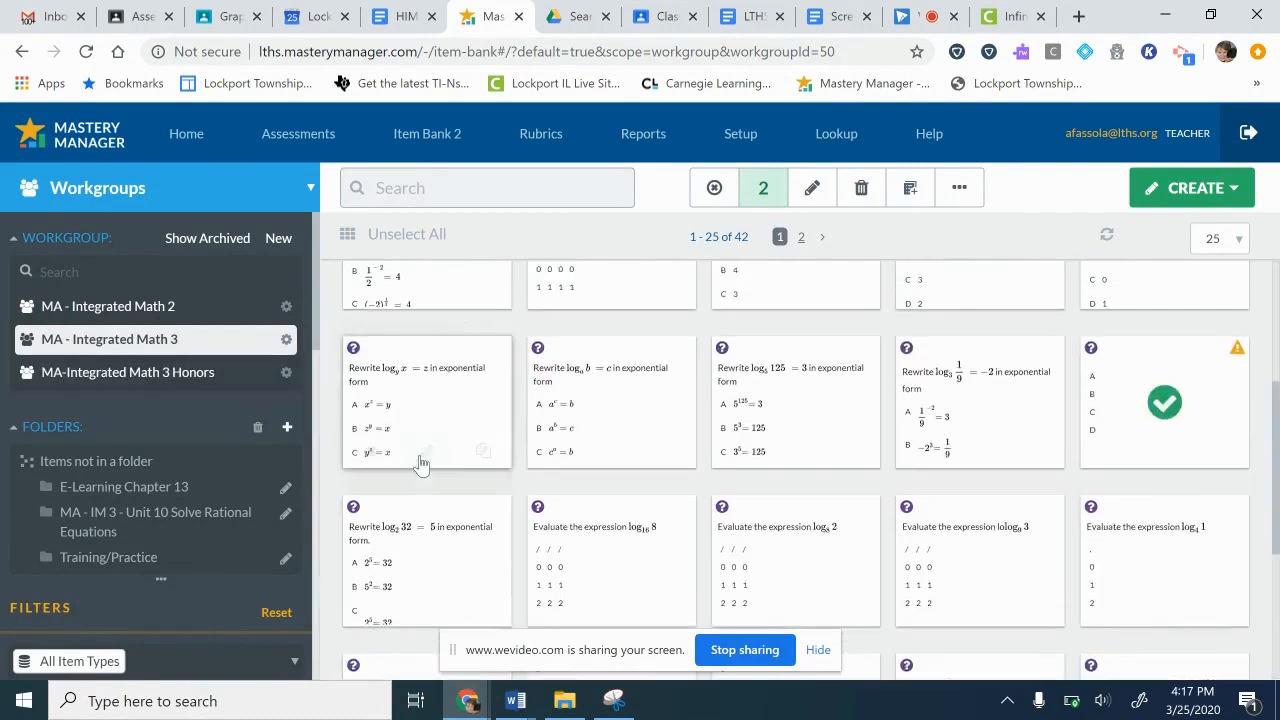
{"action": "mouse_move", "coordinate": [463, 372]}
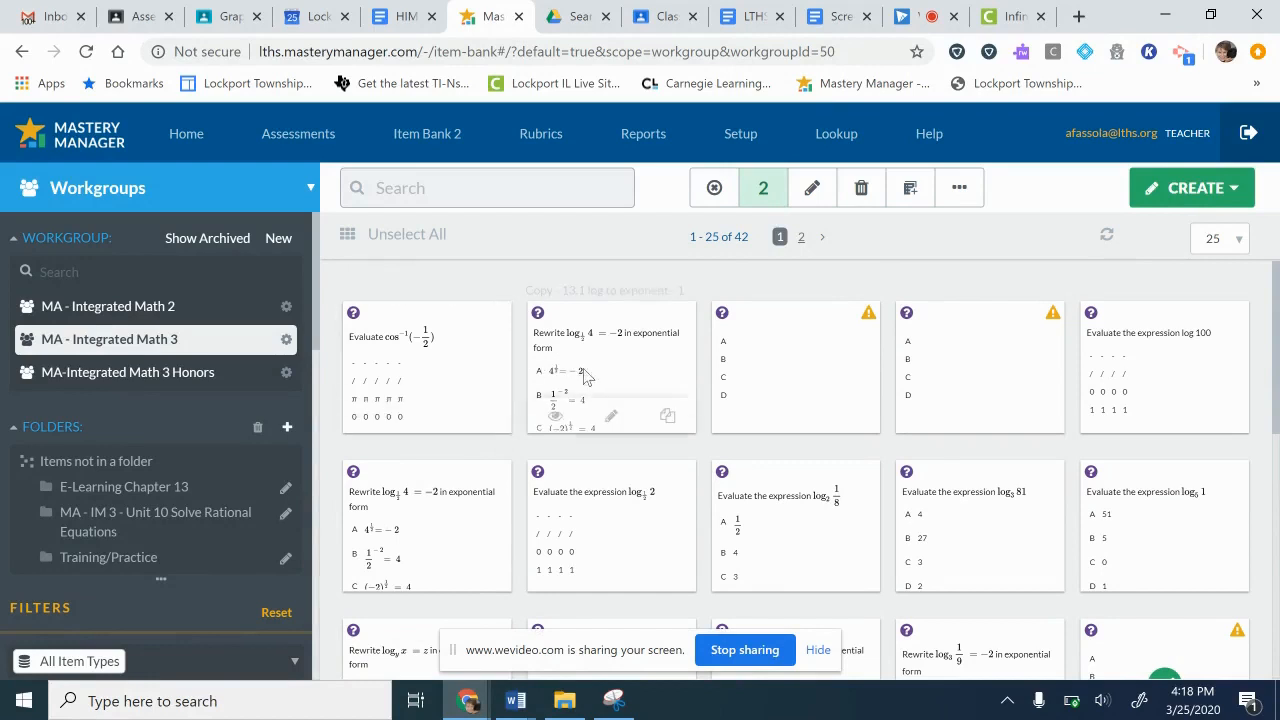
{"action": "mouse_move", "coordinate": [638, 373]}
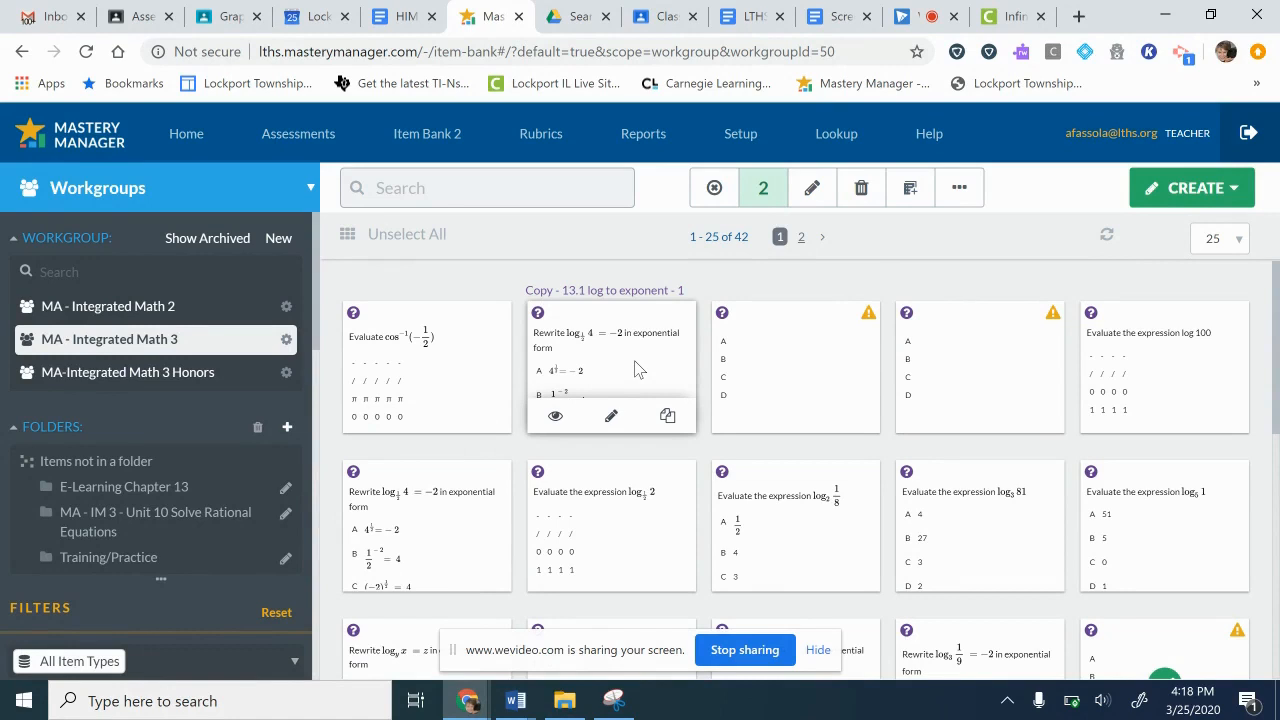
{"action": "scroll", "coordinate": [636, 372], "scroll_direction": "down", "scroll_amount": 2}
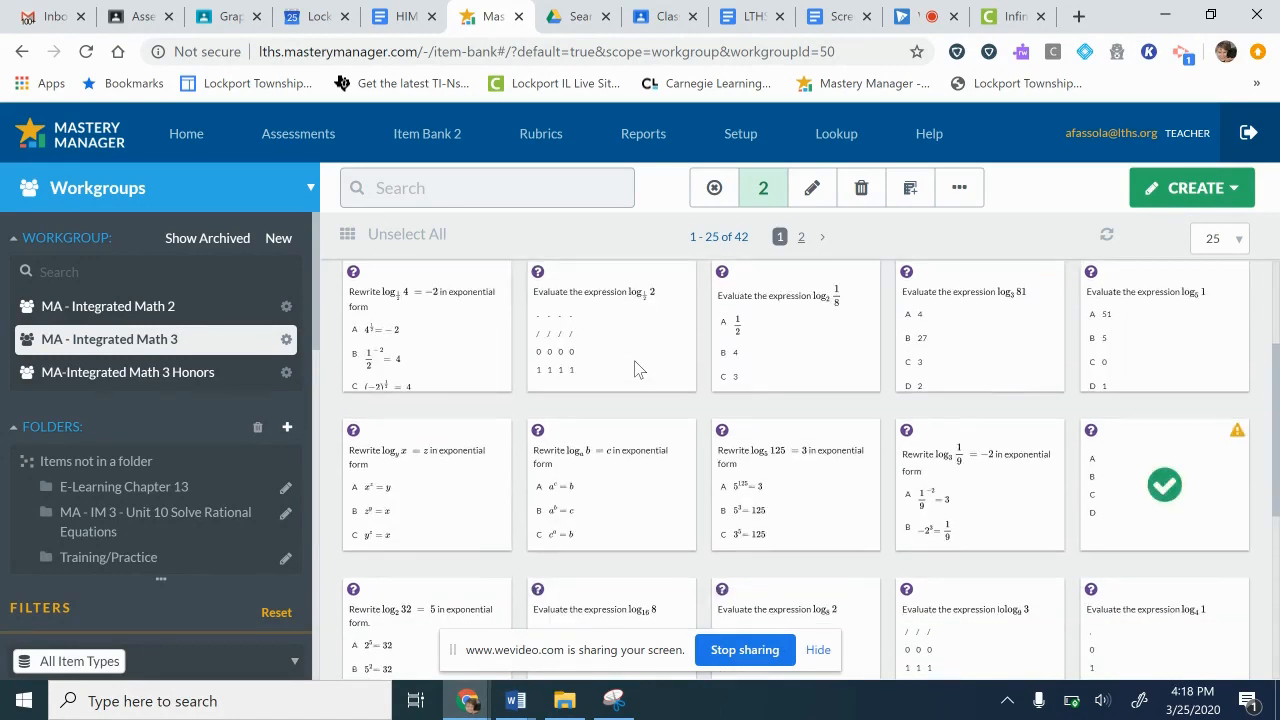
{"action": "scroll", "coordinate": [636, 372], "scroll_direction": "up", "scroll_amount": 2}
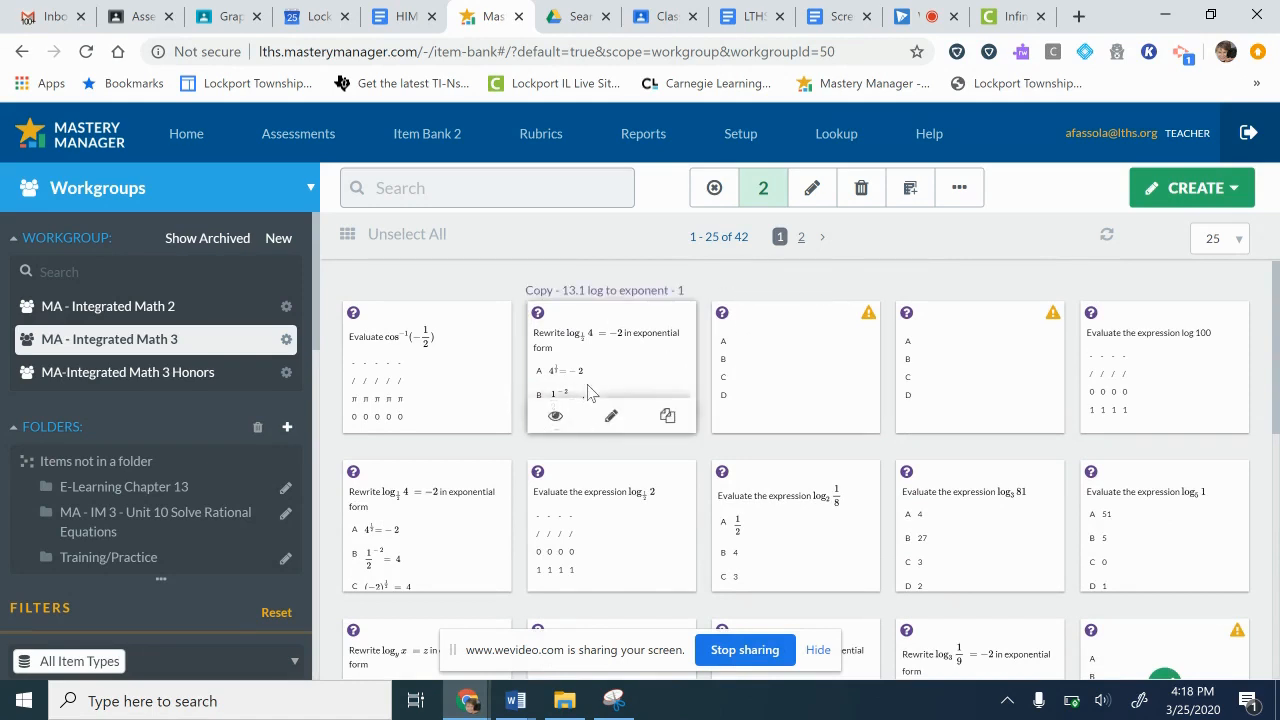
{"action": "left_click", "coordinate": [590, 390]}
{"action": "left_click", "coordinate": [861, 192]}
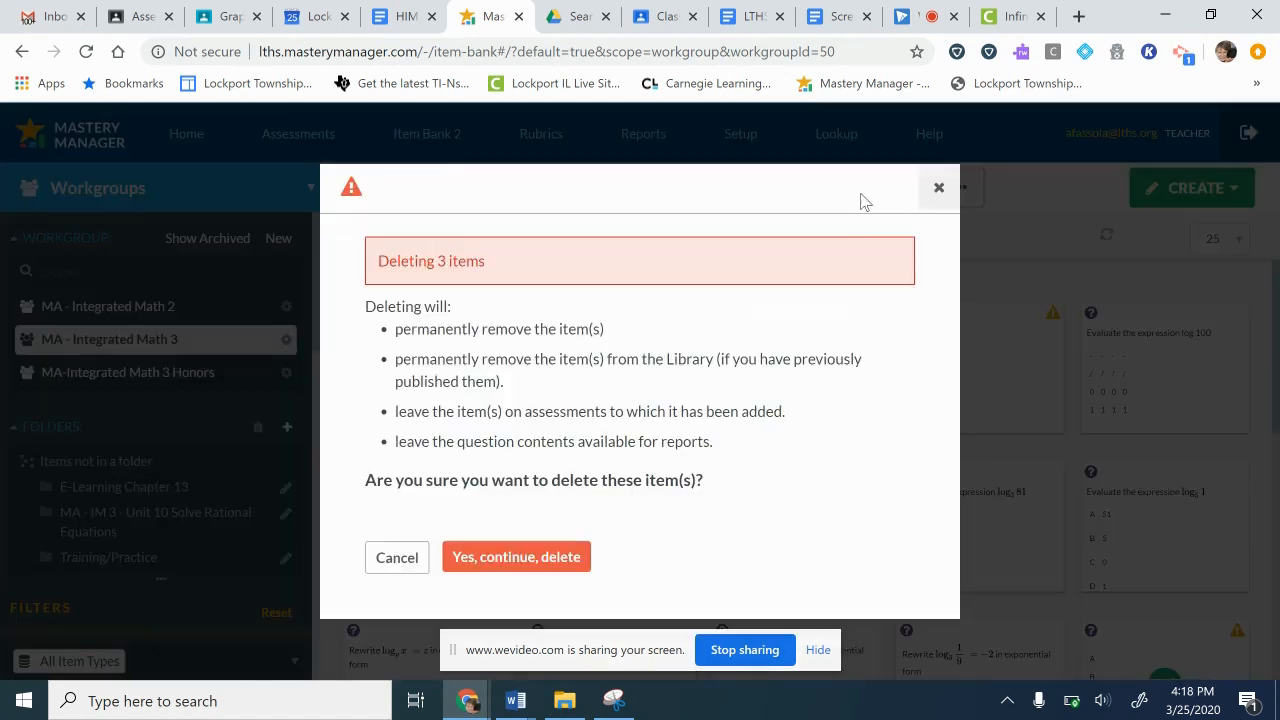
{"action": "left_click", "coordinate": [422, 572]}
{"action": "scroll", "coordinate": [865, 540], "scroll_direction": "down", "scroll_amount": 5}
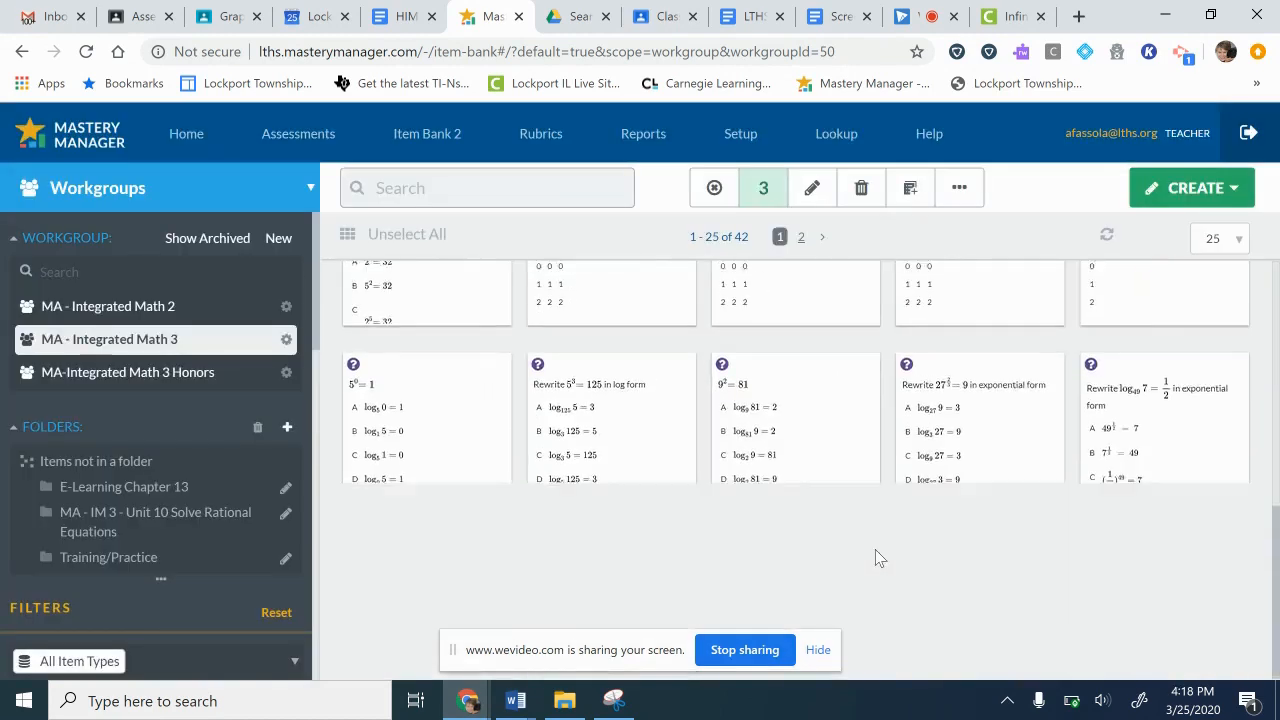
{"action": "scroll", "coordinate": [1000, 550], "scroll_direction": "up", "scroll_amount": 5}
{"action": "left_click", "coordinate": [1160, 495]}
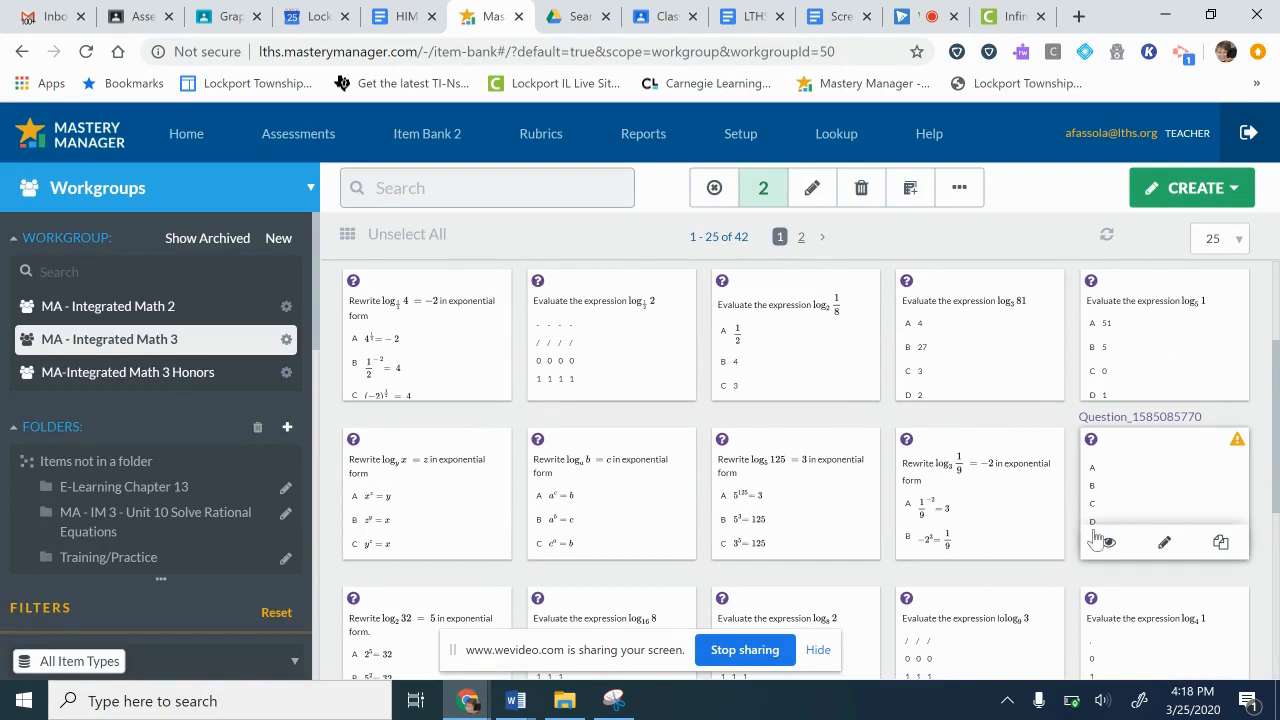
{"action": "scroll", "coordinate": [983, 551], "scroll_direction": "down", "scroll_amount": 5}
{"action": "scroll", "coordinate": [985, 555], "scroll_direction": "up", "scroll_amount": 7}
{"action": "mouse_move", "coordinate": [985, 545]}
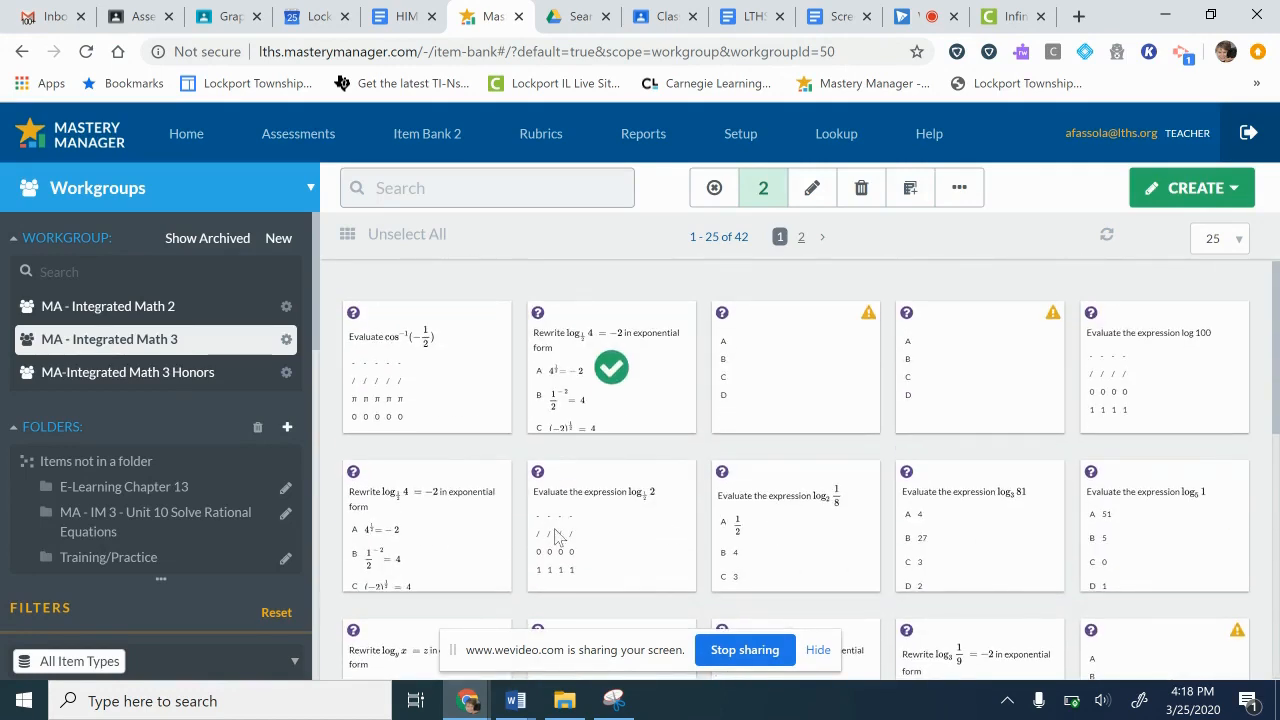
{"action": "scroll", "coordinate": [500, 577], "scroll_direction": "down", "scroll_amount": 5}
{"action": "scroll", "coordinate": [502, 585], "scroll_direction": "up", "scroll_amount": 5}
{"action": "left_click", "coordinate": [160, 376]}
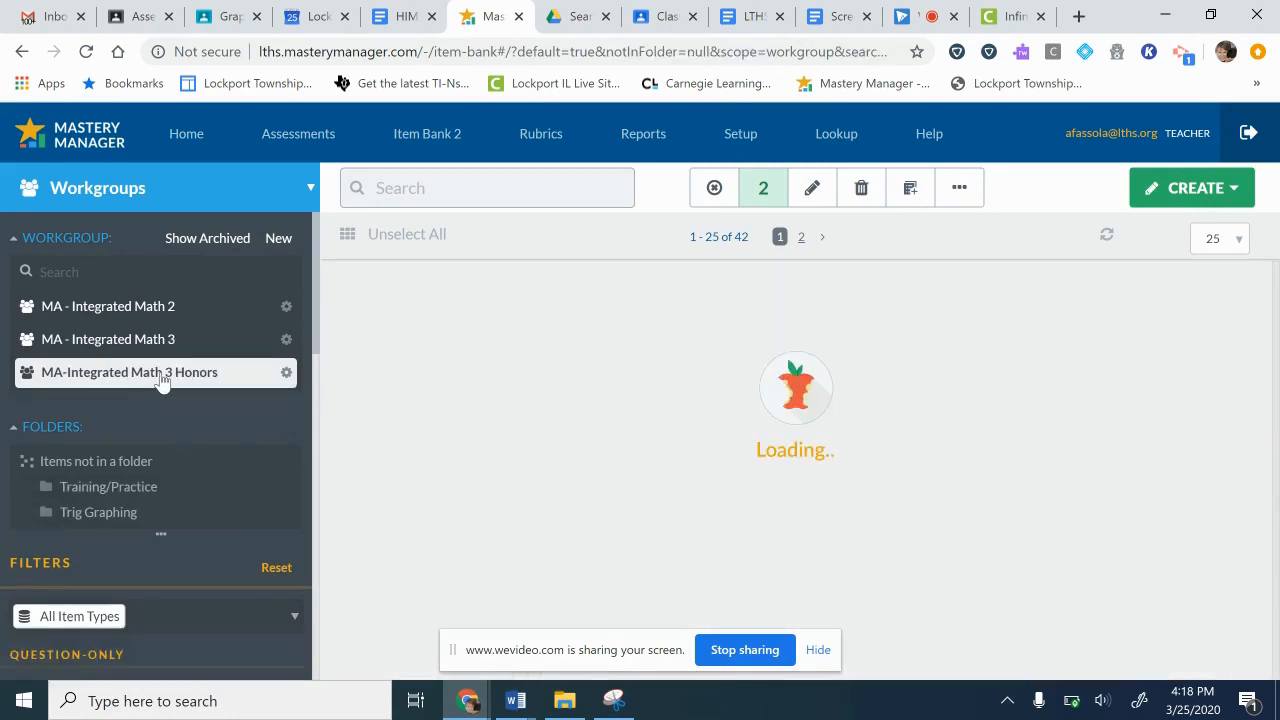
{"action": "left_click", "coordinate": [619, 545]}
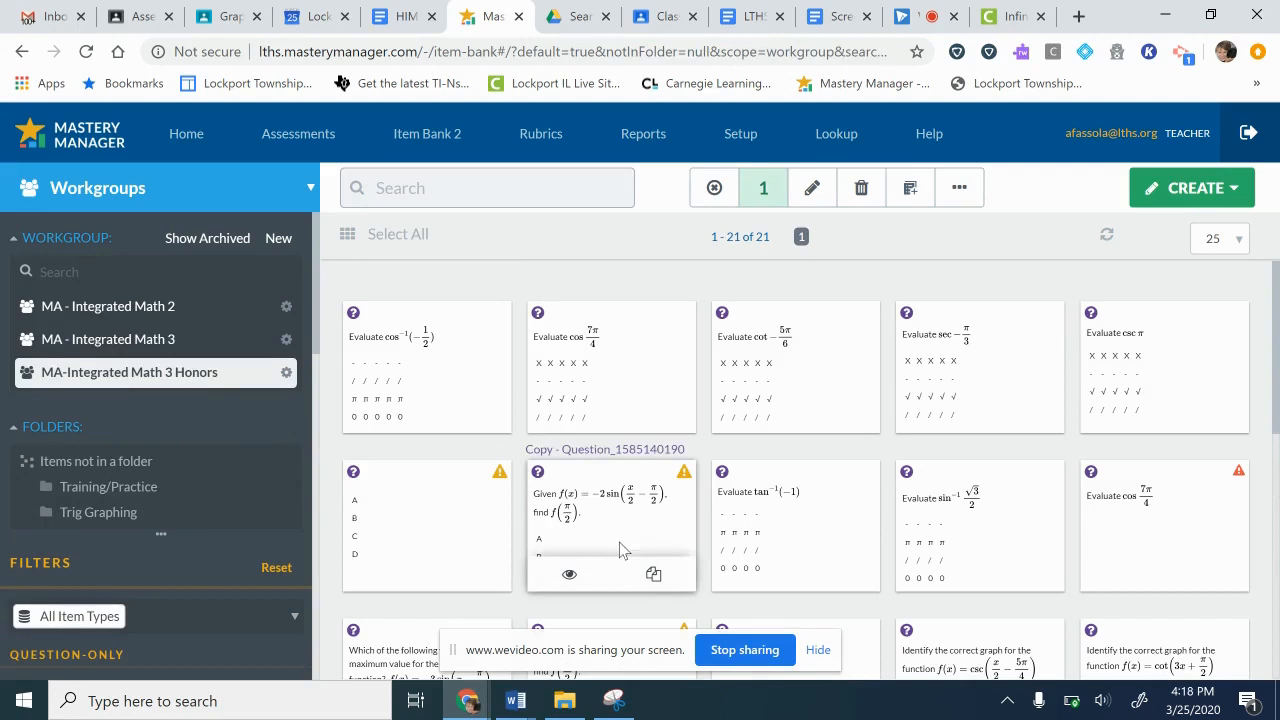
{"action": "scroll", "coordinate": [806, 555], "scroll_direction": "down", "scroll_amount": 5}
{"action": "scroll", "coordinate": [806, 555], "scroll_direction": "up", "scroll_amount": 5}
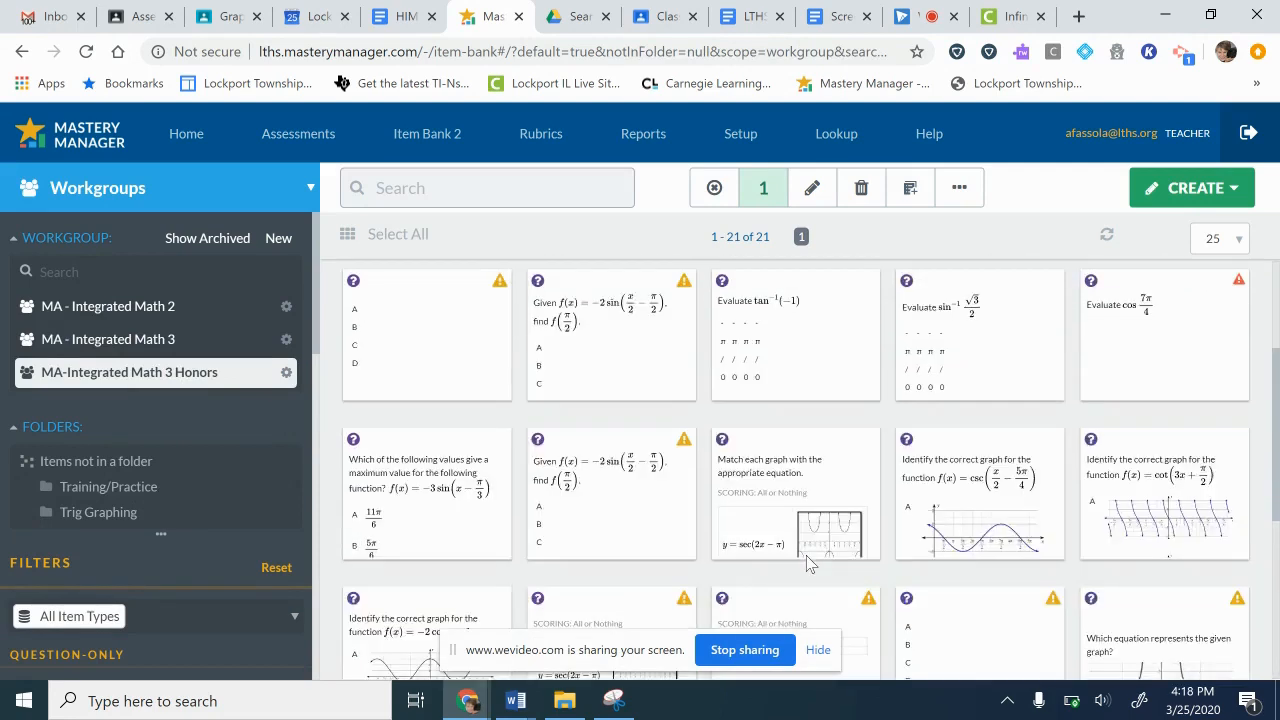
- Return to the MA - Integrated Math 3 workgroup and permanently delete the selected "Copy - 13.1 log to exponent - 1" question
{"action": "left_click", "coordinate": [222, 352]}
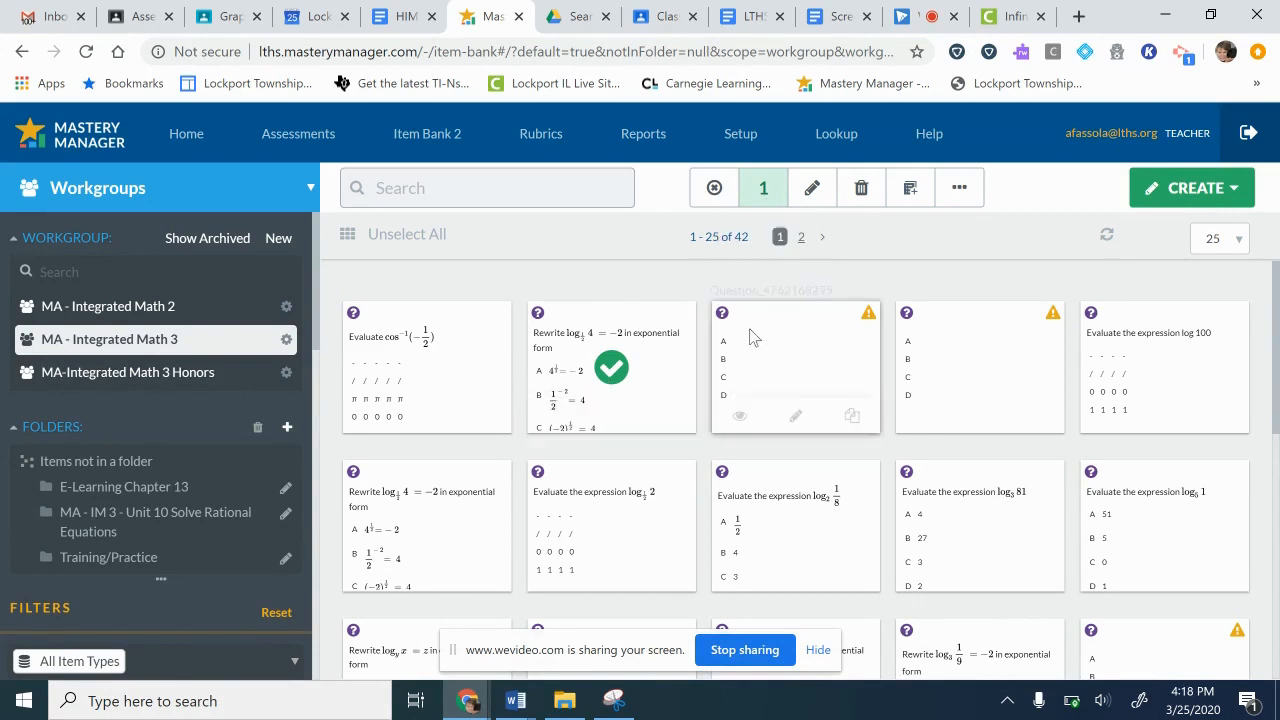
{"action": "left_click", "coordinate": [861, 188]}
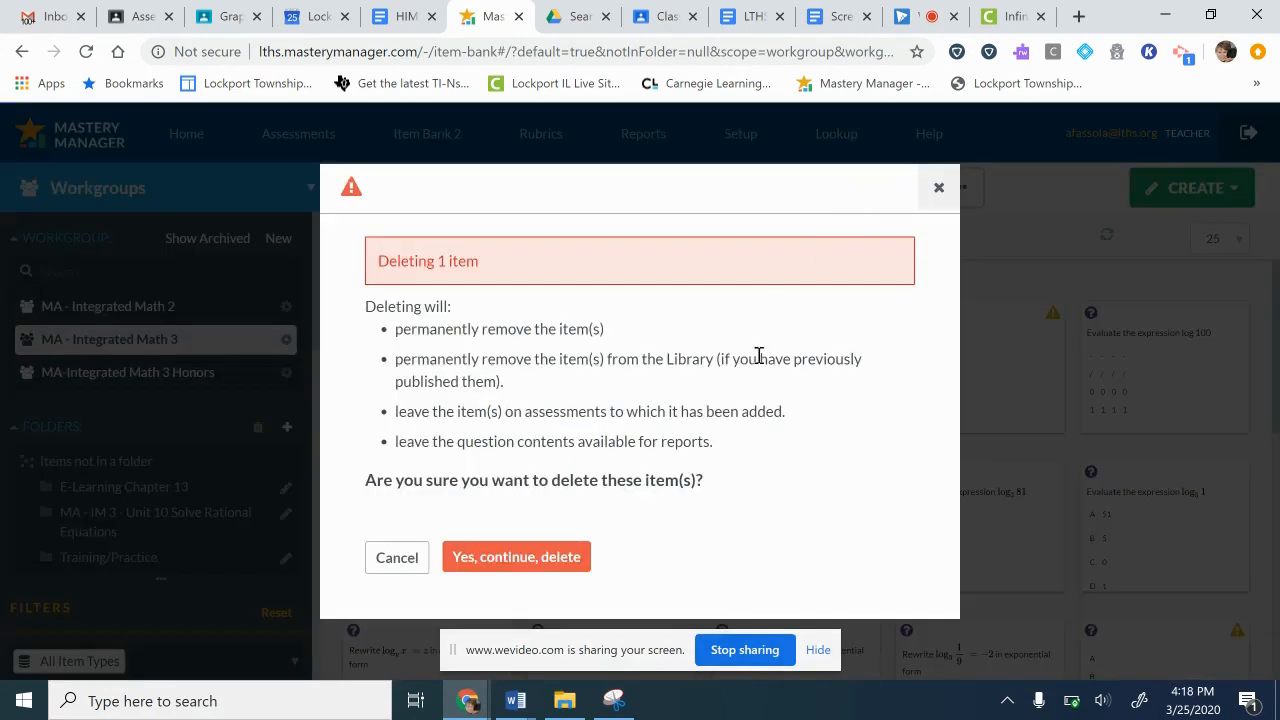
{"action": "left_click", "coordinate": [535, 562]}
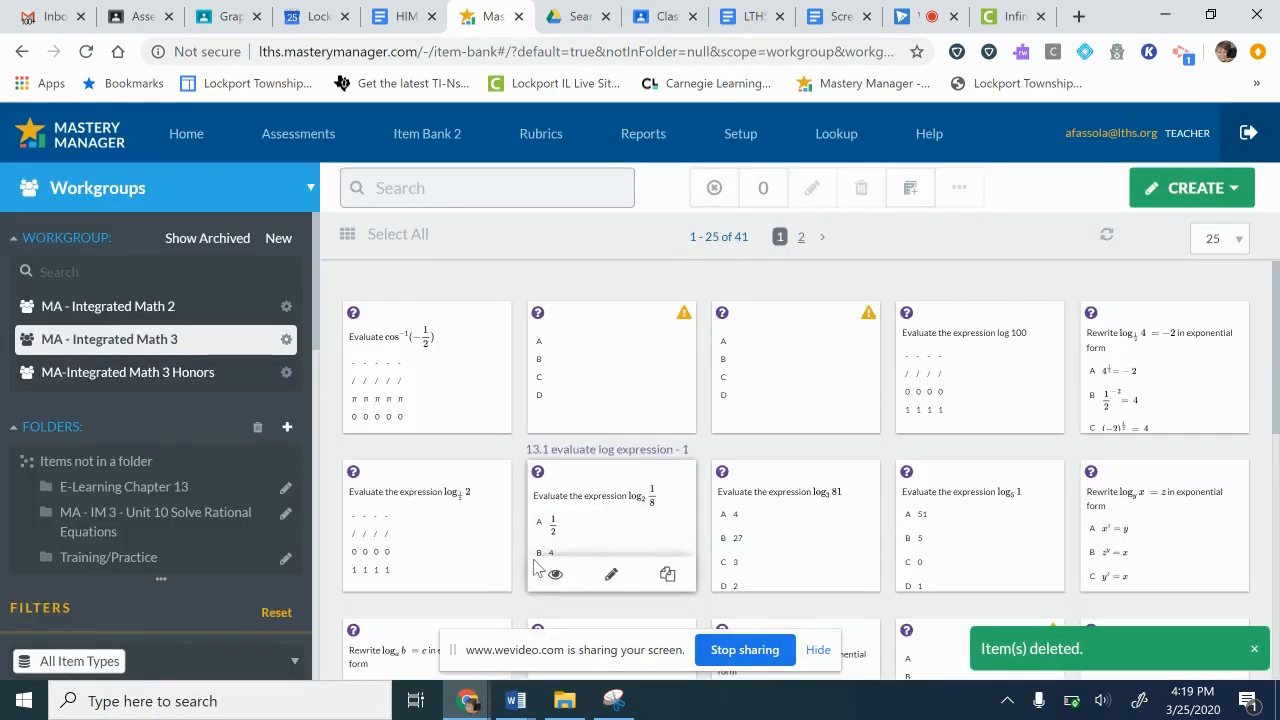
- Select "trig value inverse cosine #1" in MA - Integrated Math 3 and create an Item copy of it in the MA-Integrated Math 3 Honors workgroup
{"action": "left_click", "coordinate": [480, 354]}
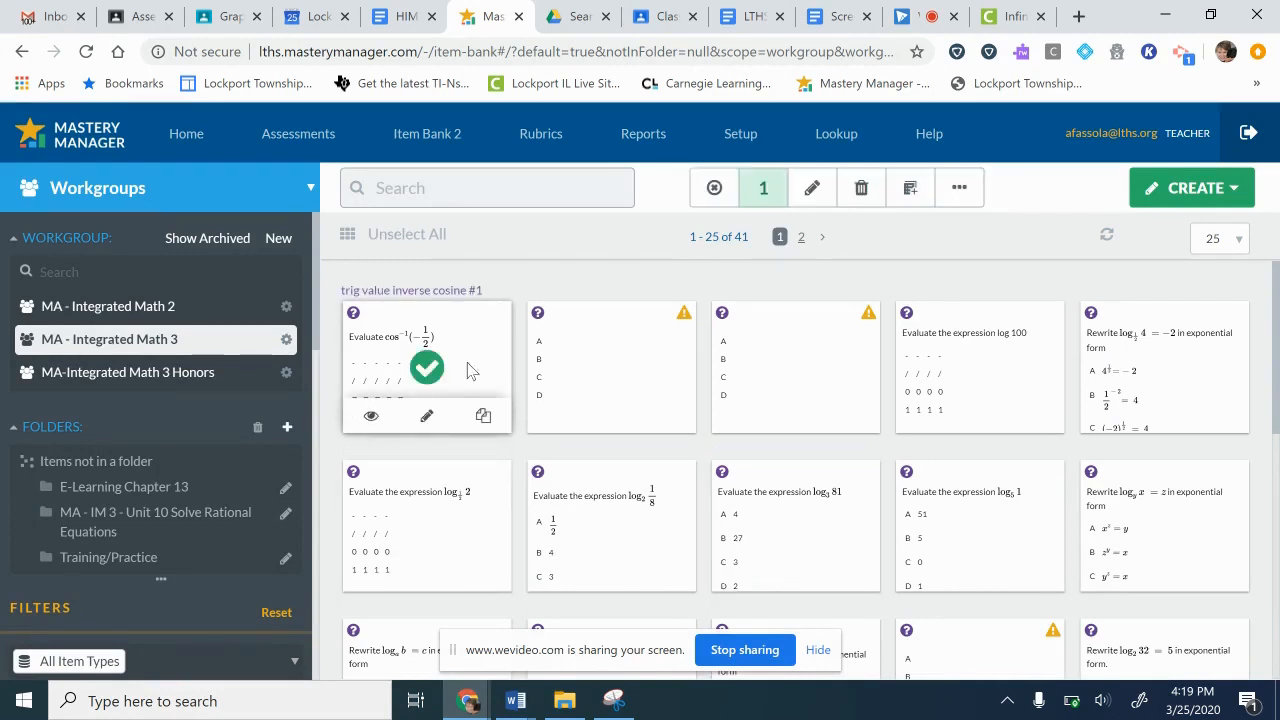
{"action": "left_click", "coordinate": [1235, 192]}
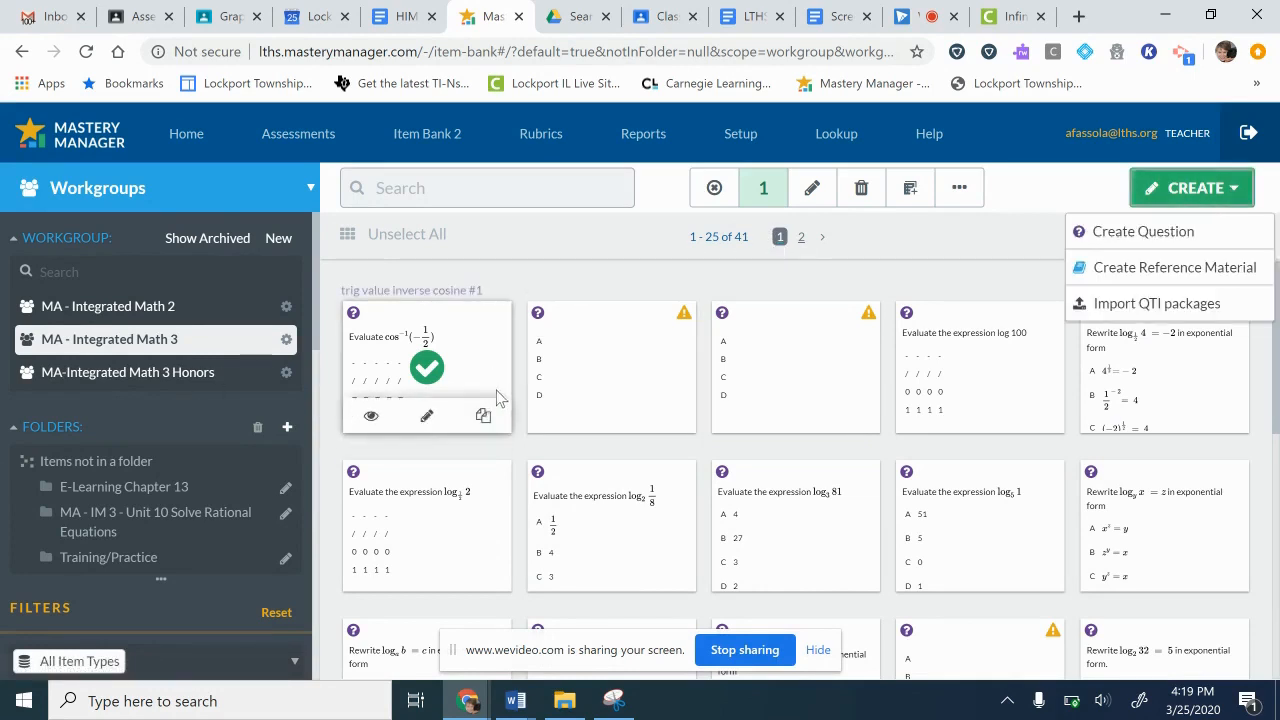
{"action": "left_click", "coordinate": [483, 416]}
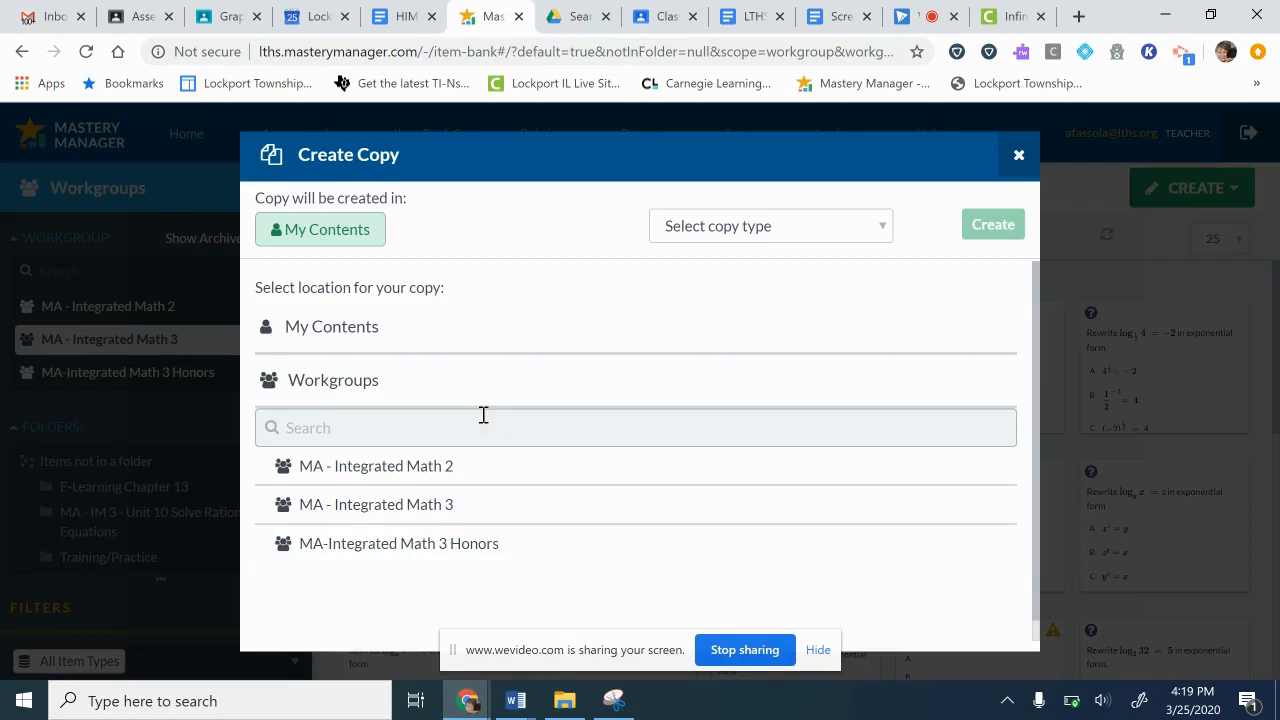
{"action": "left_click", "coordinate": [394, 556]}
{"action": "left_click", "coordinate": [803, 234]}
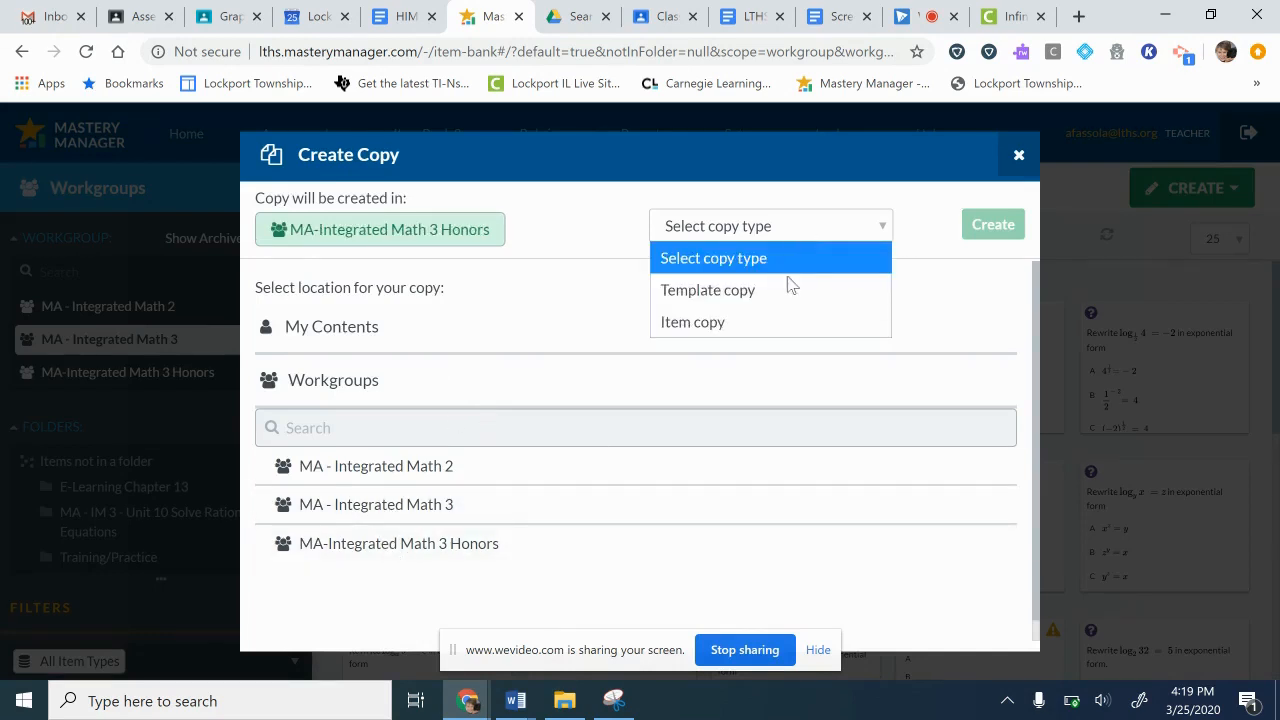
{"action": "left_click", "coordinate": [771, 317]}
{"action": "left_click", "coordinate": [979, 226]}
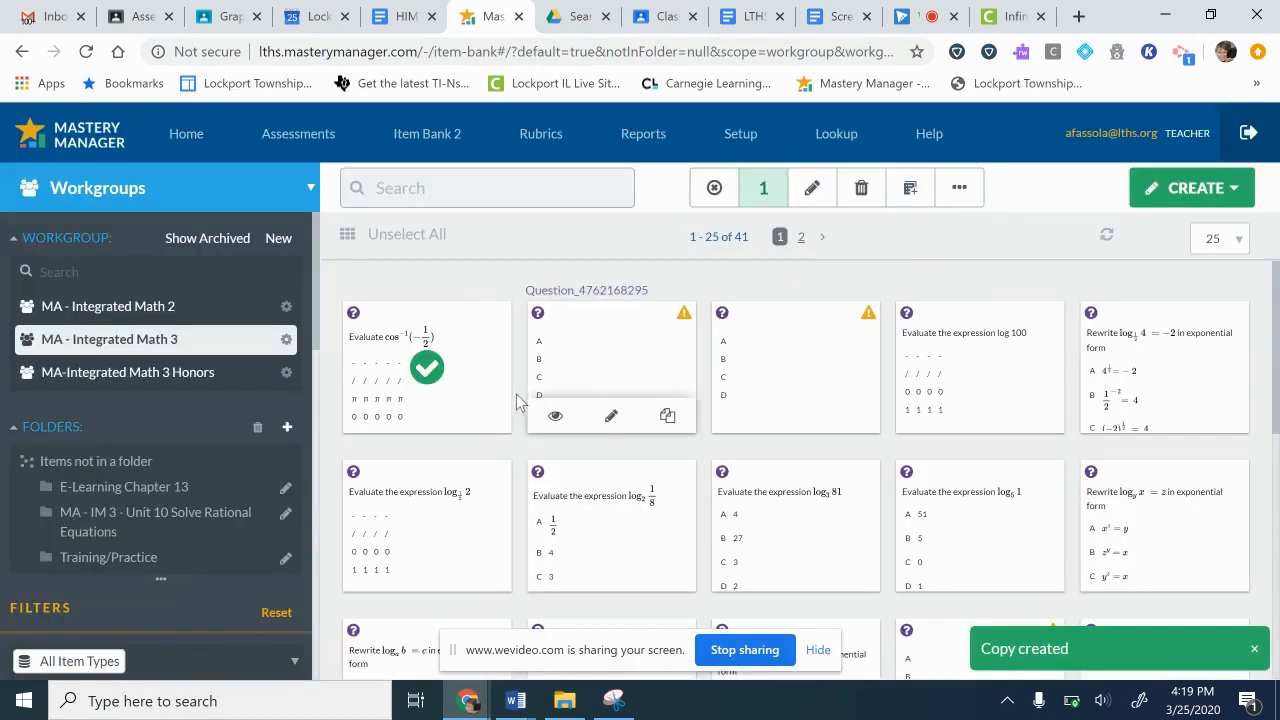
- Look through the MA - Integrated Math 3 question list and open the MA-Integrated Math 3 Honors workgroup to check where the copy went
{"action": "scroll", "coordinate": [484, 420], "scroll_direction": "down", "scroll_amount": 5}
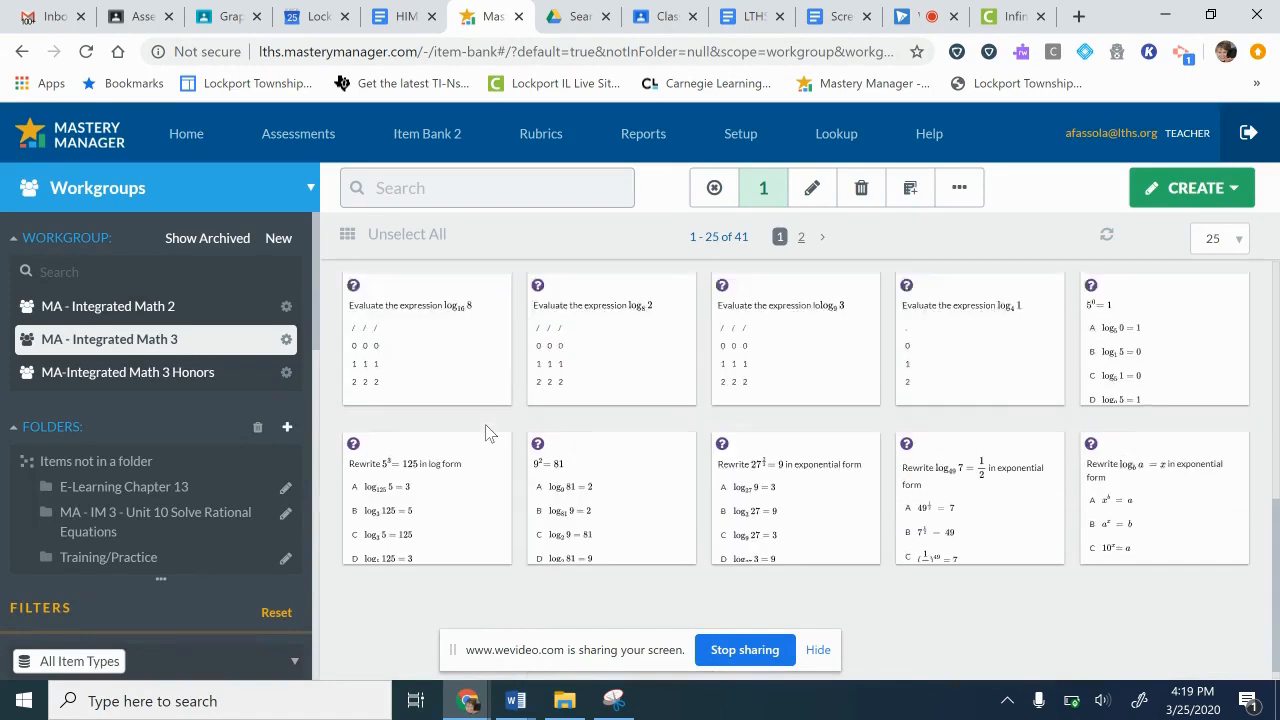
{"action": "scroll", "coordinate": [485, 432], "scroll_direction": "up", "scroll_amount": 5}
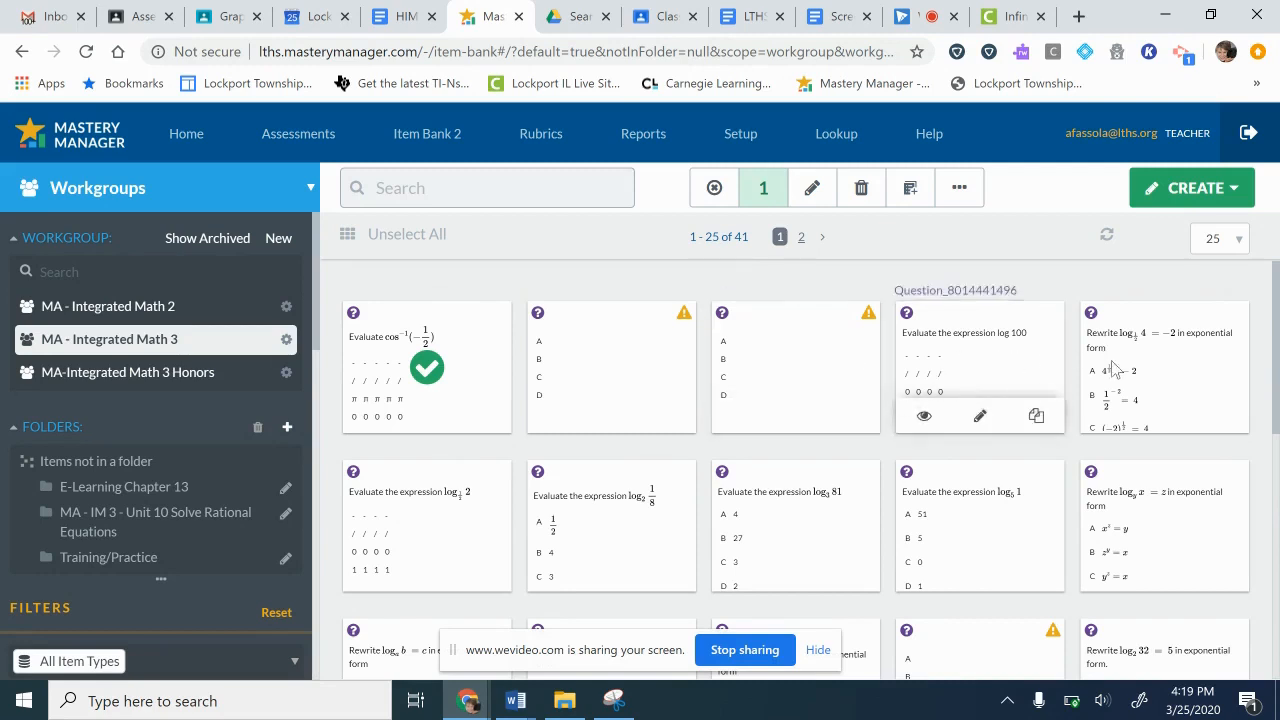
{"action": "scroll", "coordinate": [691, 494], "scroll_direction": "down", "scroll_amount": 4}
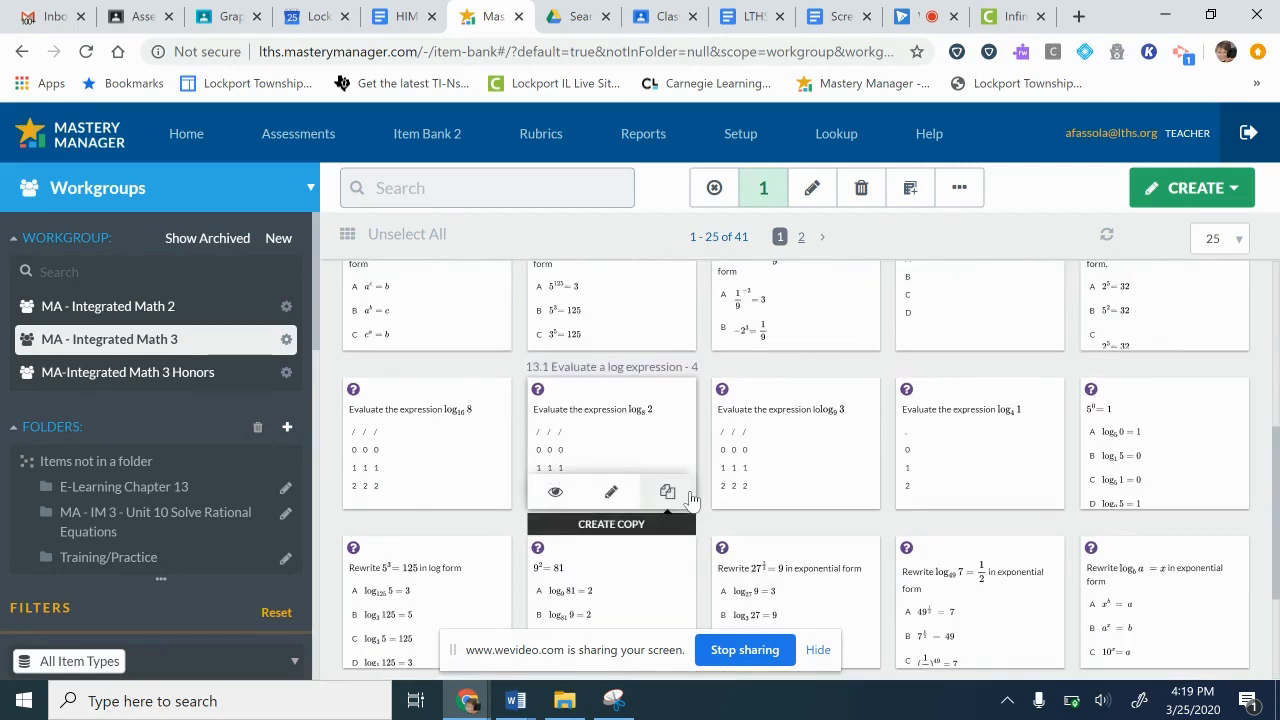
{"action": "scroll", "coordinate": [690, 494], "scroll_direction": "down", "scroll_amount": 2}
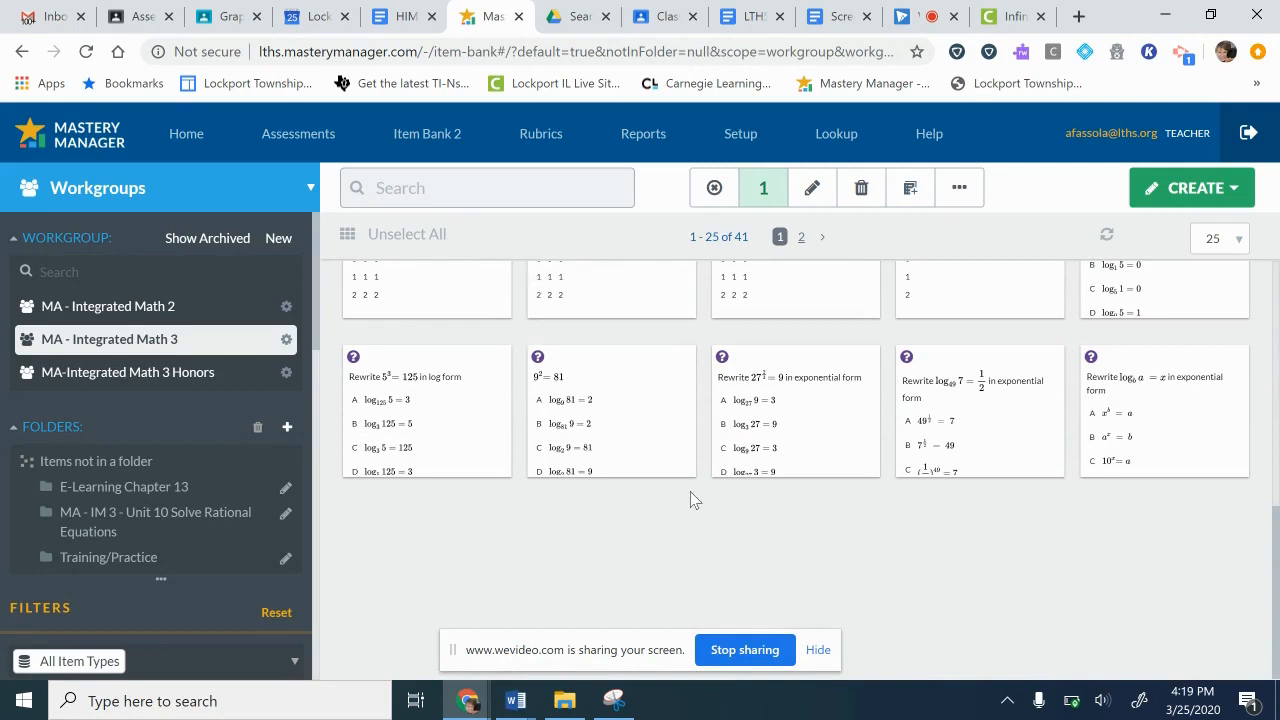
{"action": "scroll", "coordinate": [690, 491], "scroll_direction": "up", "scroll_amount": 6}
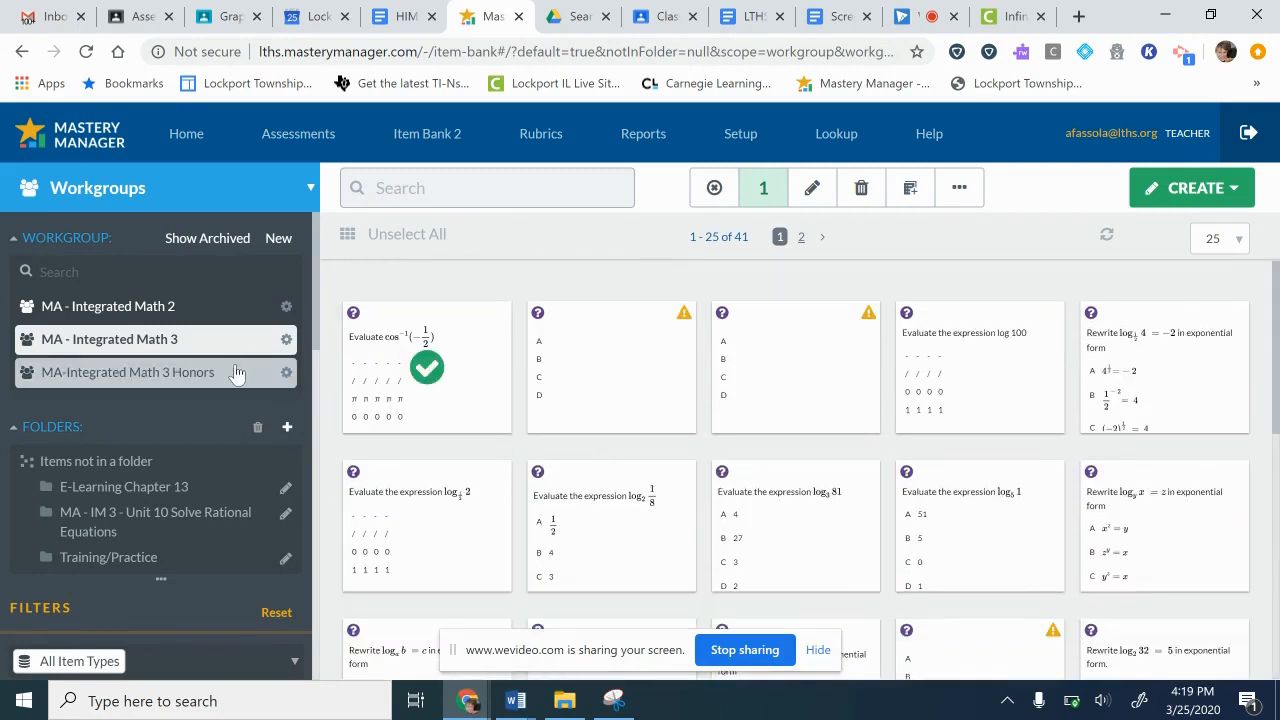
{"action": "left_click", "coordinate": [238, 373]}
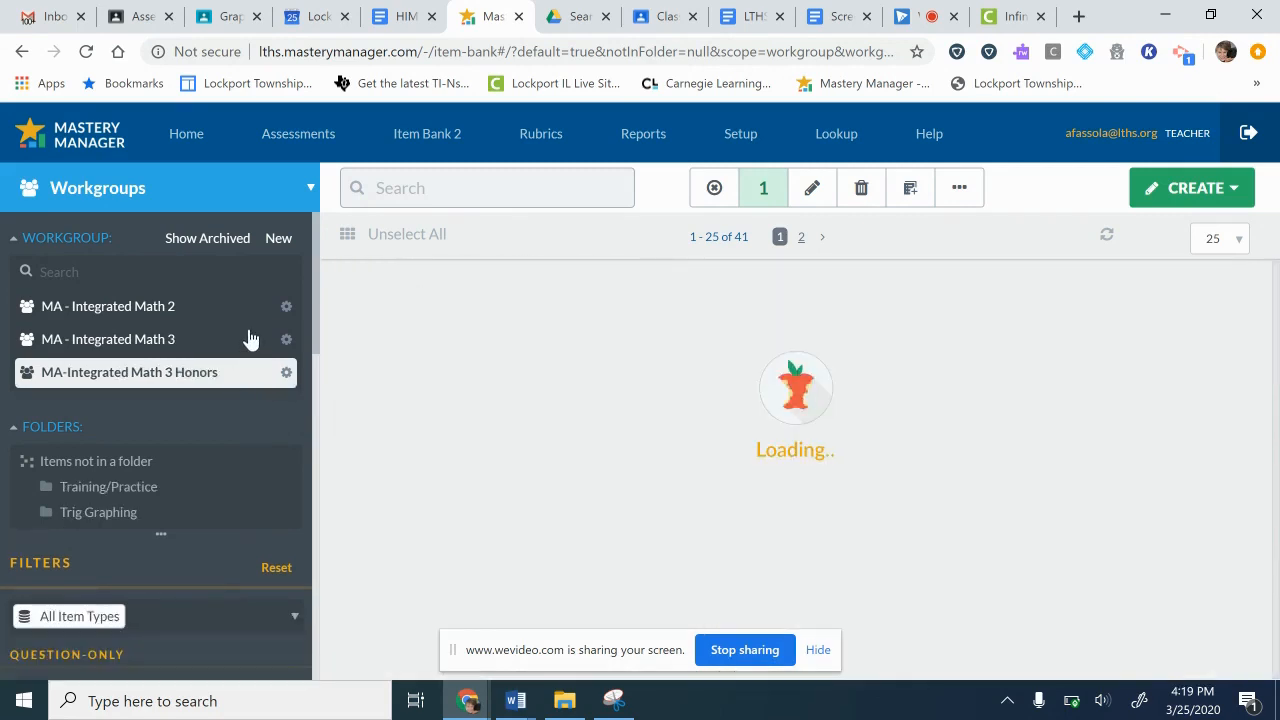
- Return to the MA - Integrated Math 3 workgroup and permanently delete the original "trig value inverse cosine #1" question
{"action": "left_click", "coordinate": [250, 340]}
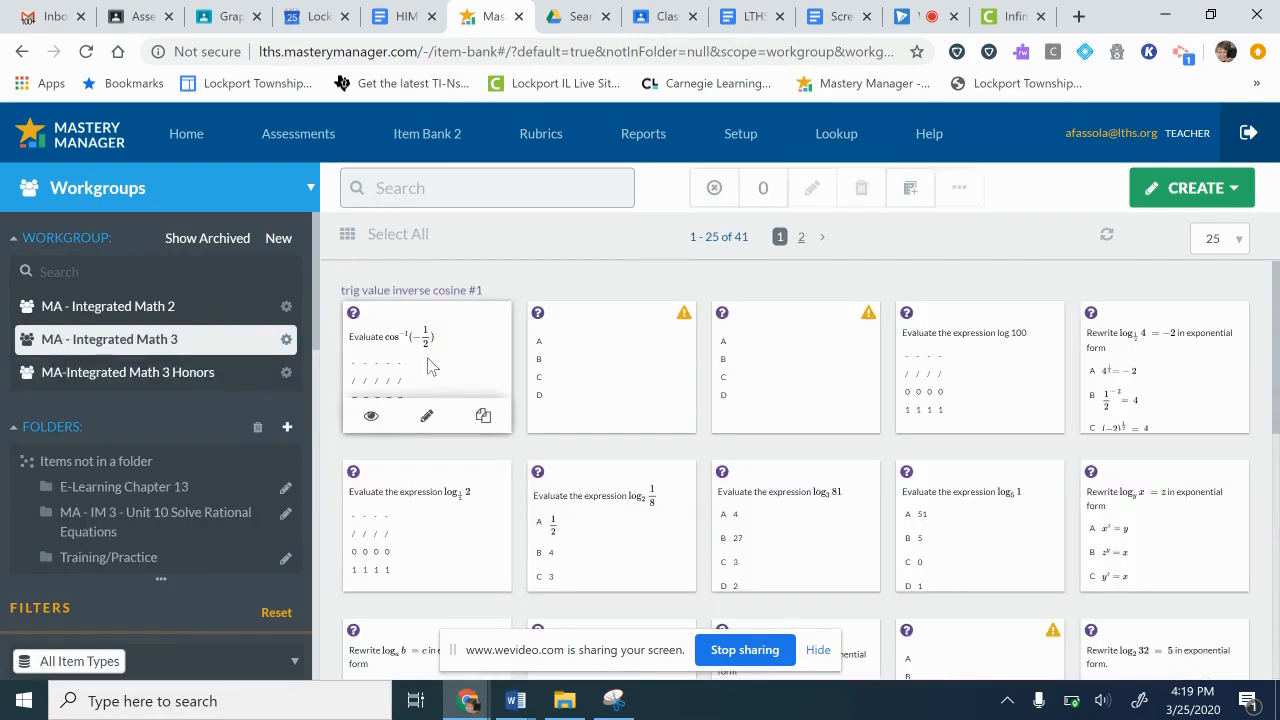
{"action": "left_click", "coordinate": [427, 366]}
{"action": "left_click", "coordinate": [860, 188]}
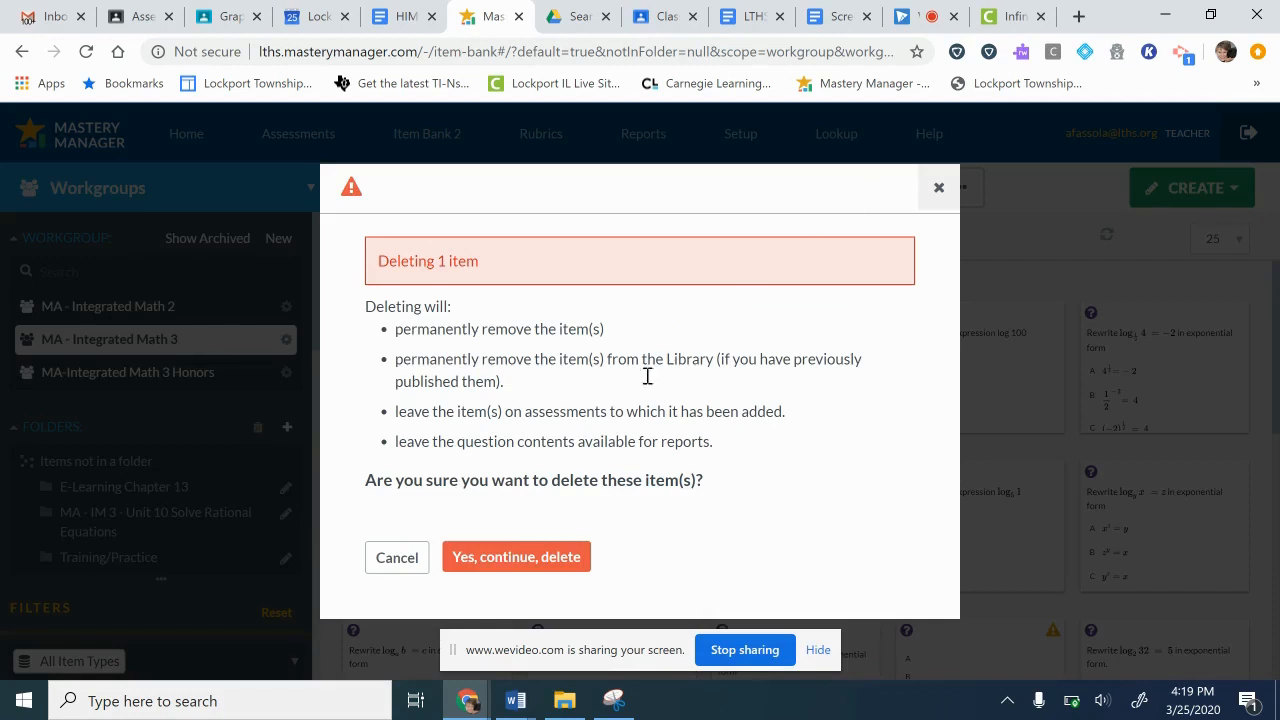
{"action": "left_click", "coordinate": [490, 563]}
- In the MA-Integrated Math 3 Honors workgroup, create an Item copy of "Copy - trig value inverse cosine #1" within the same workgroup
{"action": "left_click", "coordinate": [176, 380]}
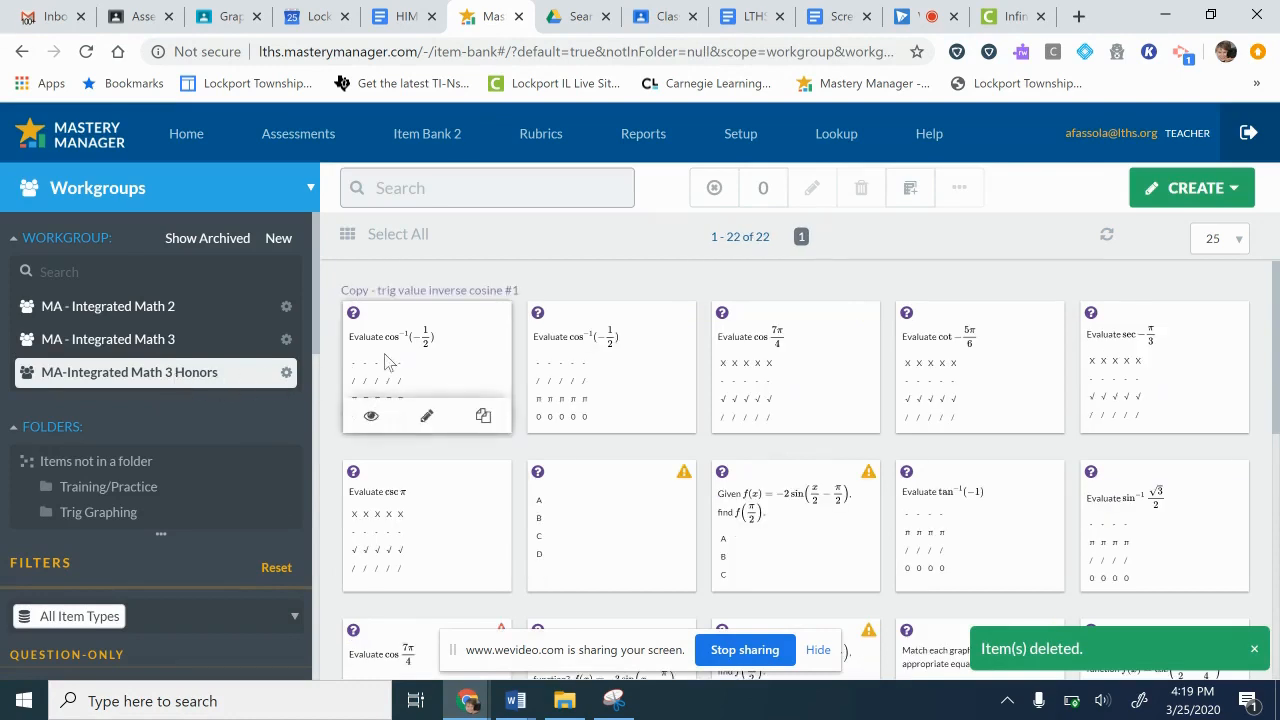
{"action": "left_click", "coordinate": [388, 362]}
{"action": "left_click", "coordinate": [483, 415]}
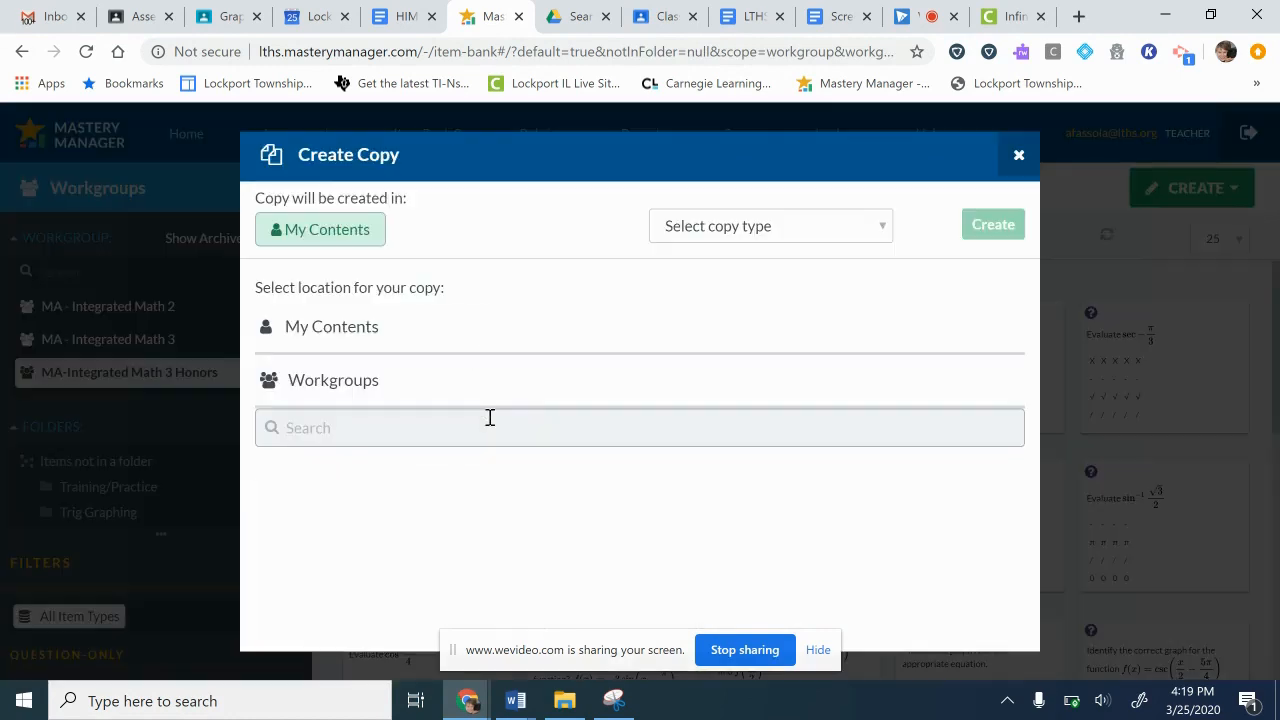
{"action": "left_click", "coordinate": [472, 548]}
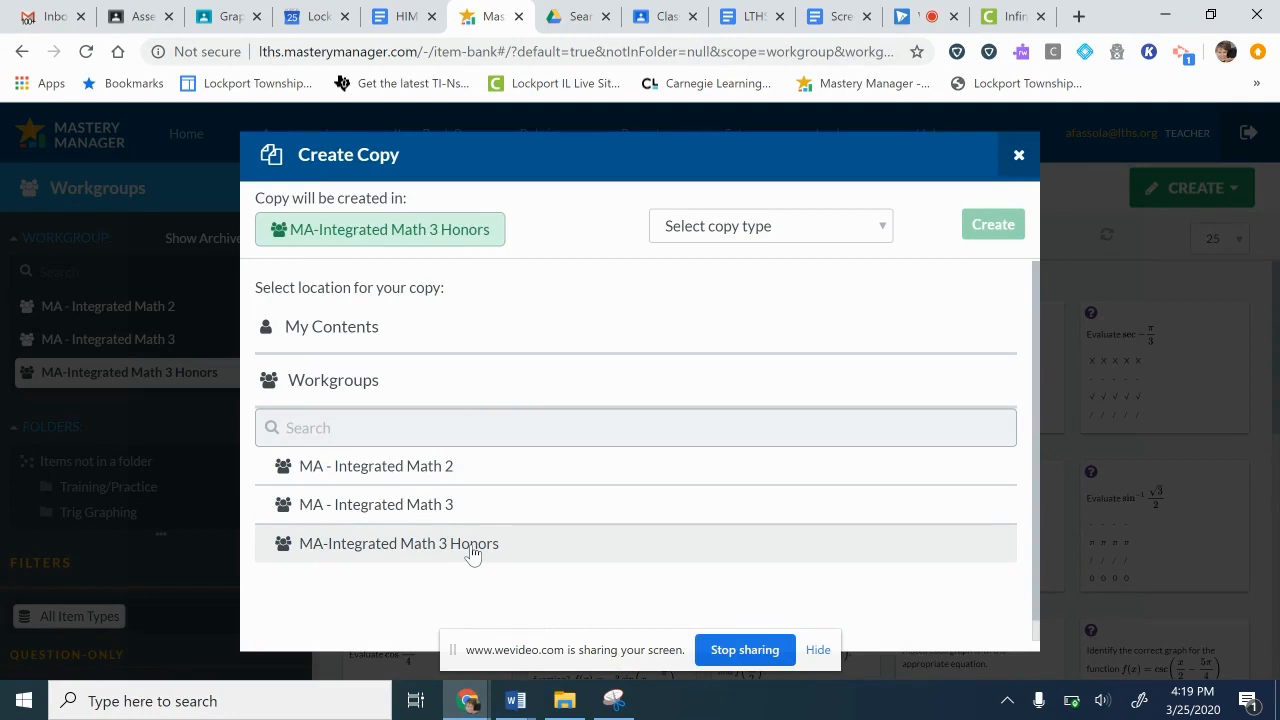
{"action": "left_click", "coordinate": [740, 228]}
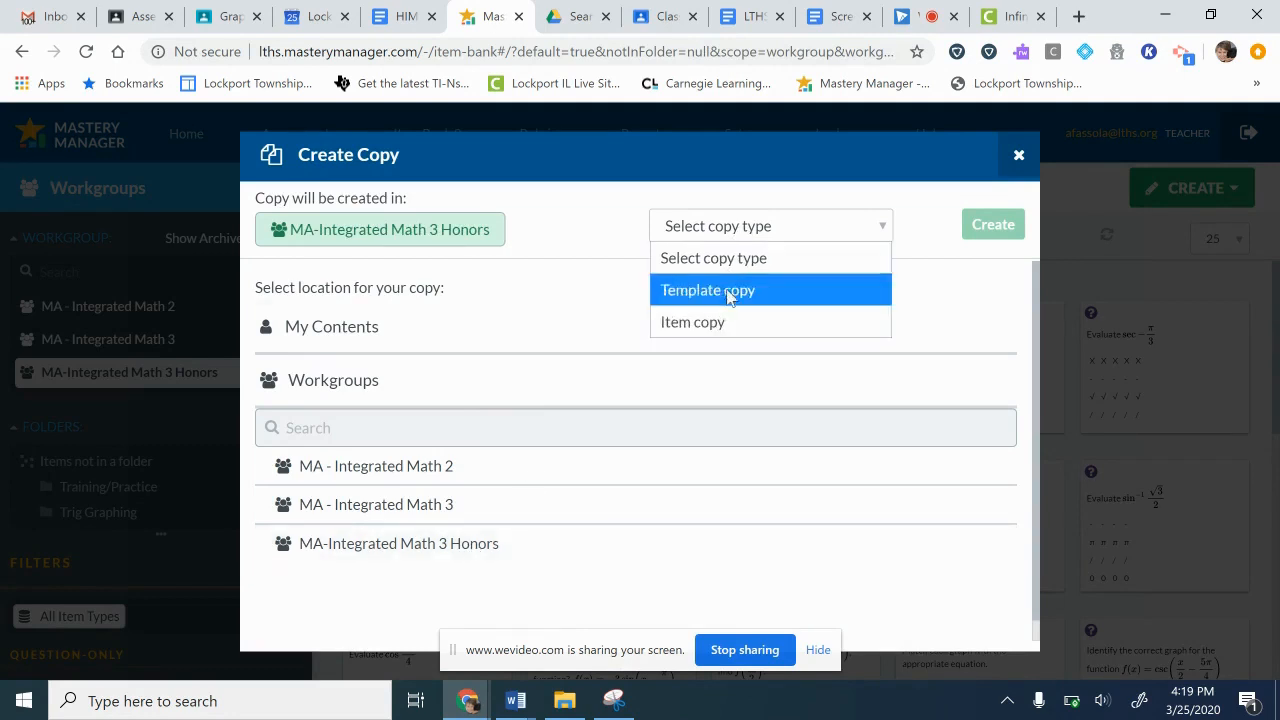
{"action": "left_click", "coordinate": [723, 322]}
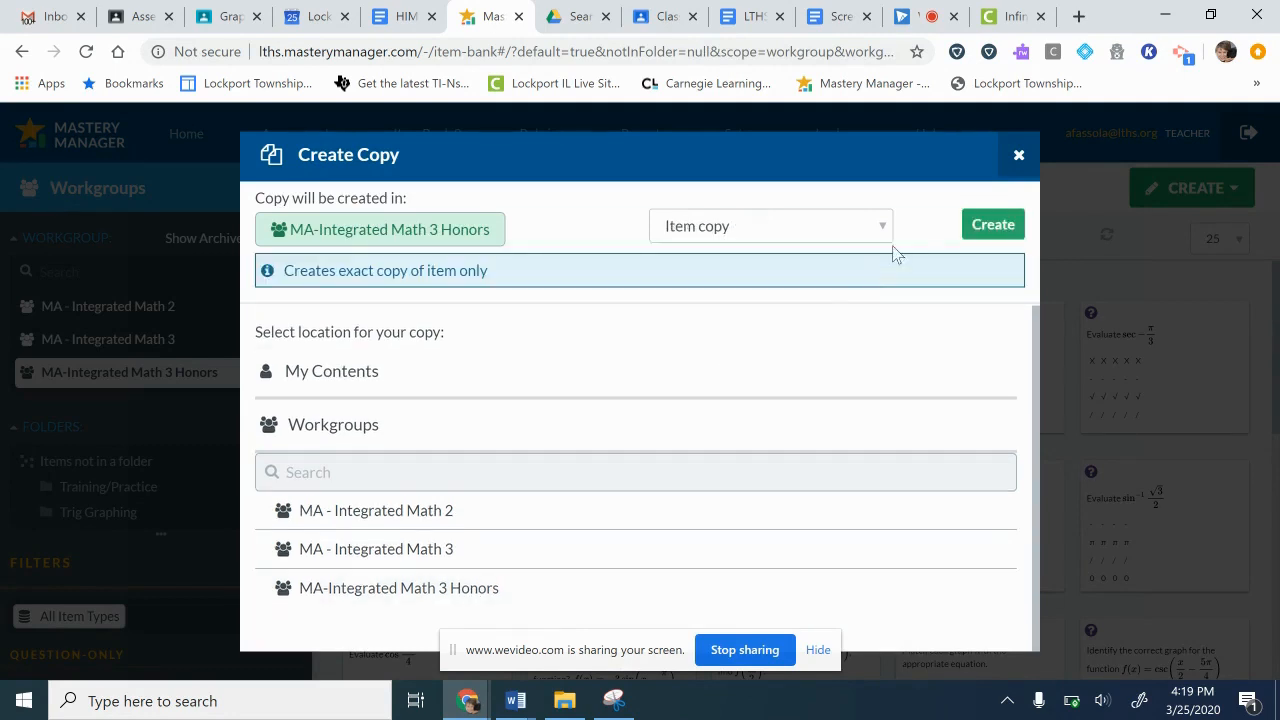
{"action": "left_click", "coordinate": [979, 228]}
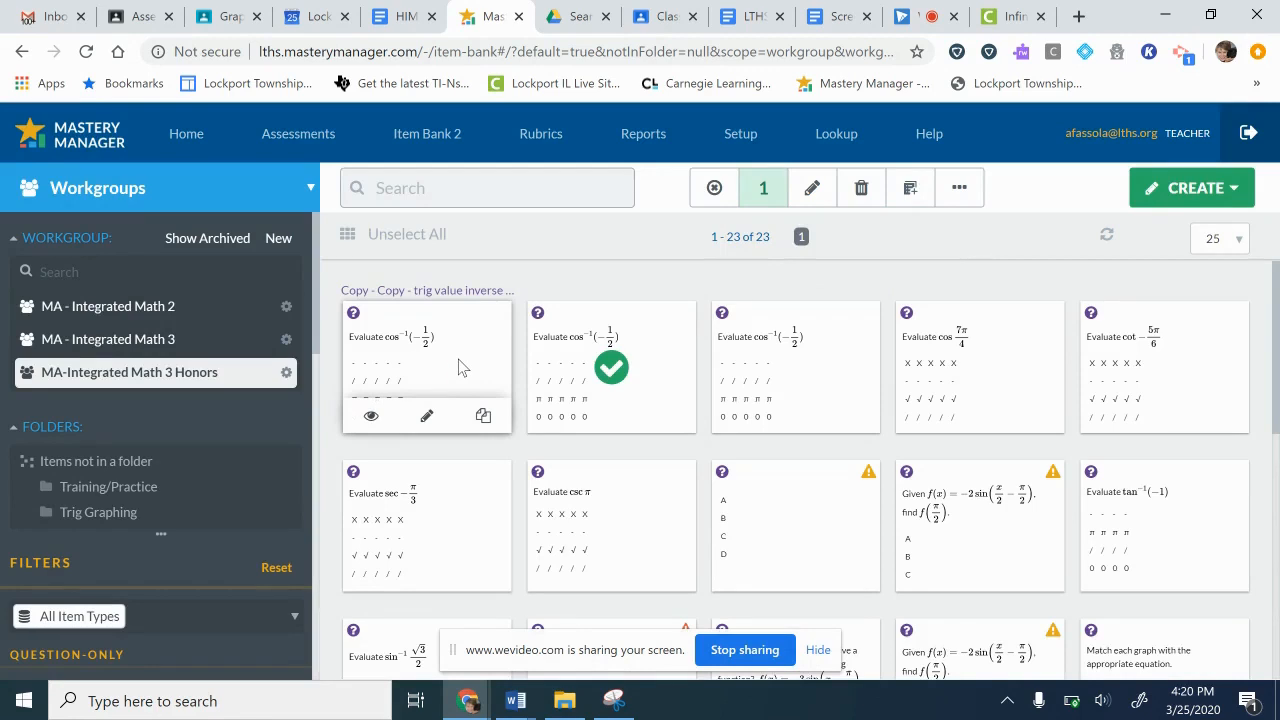
- Select the new "Copy - Copy - trig value inverse cosine #1" question and deselect "Copy - trig value inverse cosine #1"
{"action": "left_click", "coordinate": [458, 359]}
{"action": "left_click", "coordinate": [612, 368]}
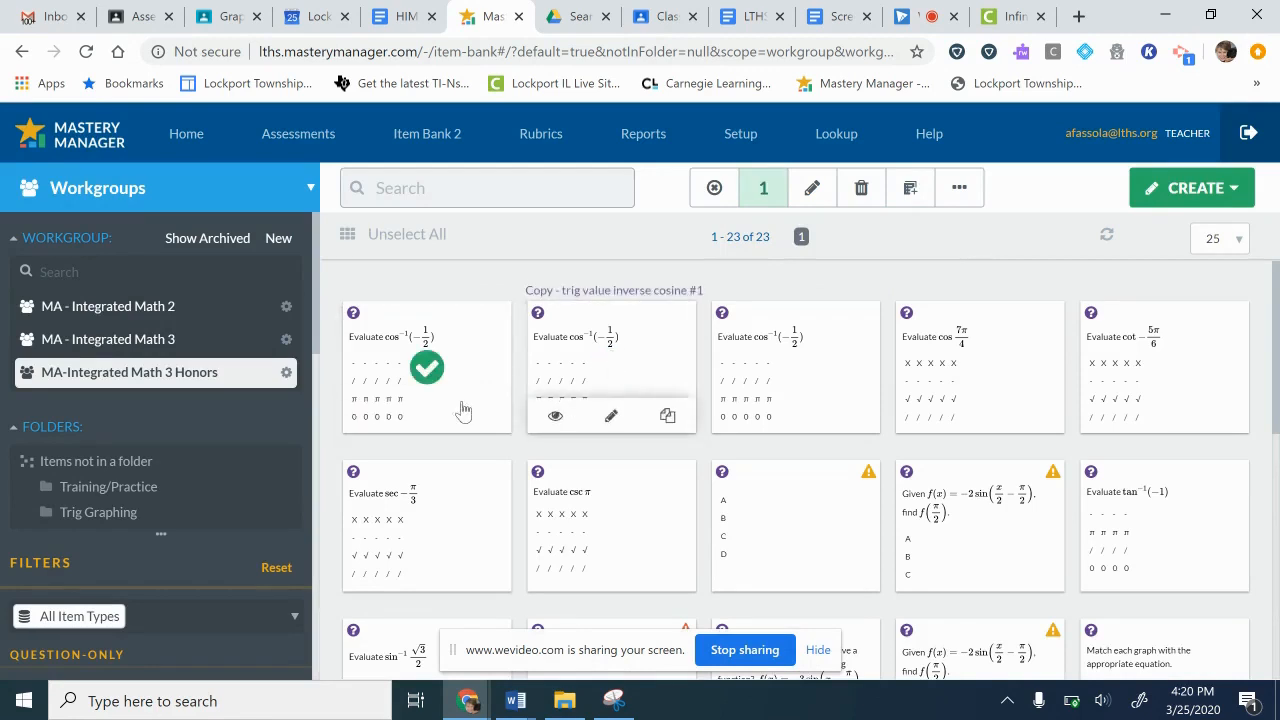
{"action": "scroll", "coordinate": [488, 430], "scroll_direction": "down", "scroll_amount": 2}
{"action": "scroll", "coordinate": [497, 443], "scroll_direction": "up", "scroll_amount": 2}
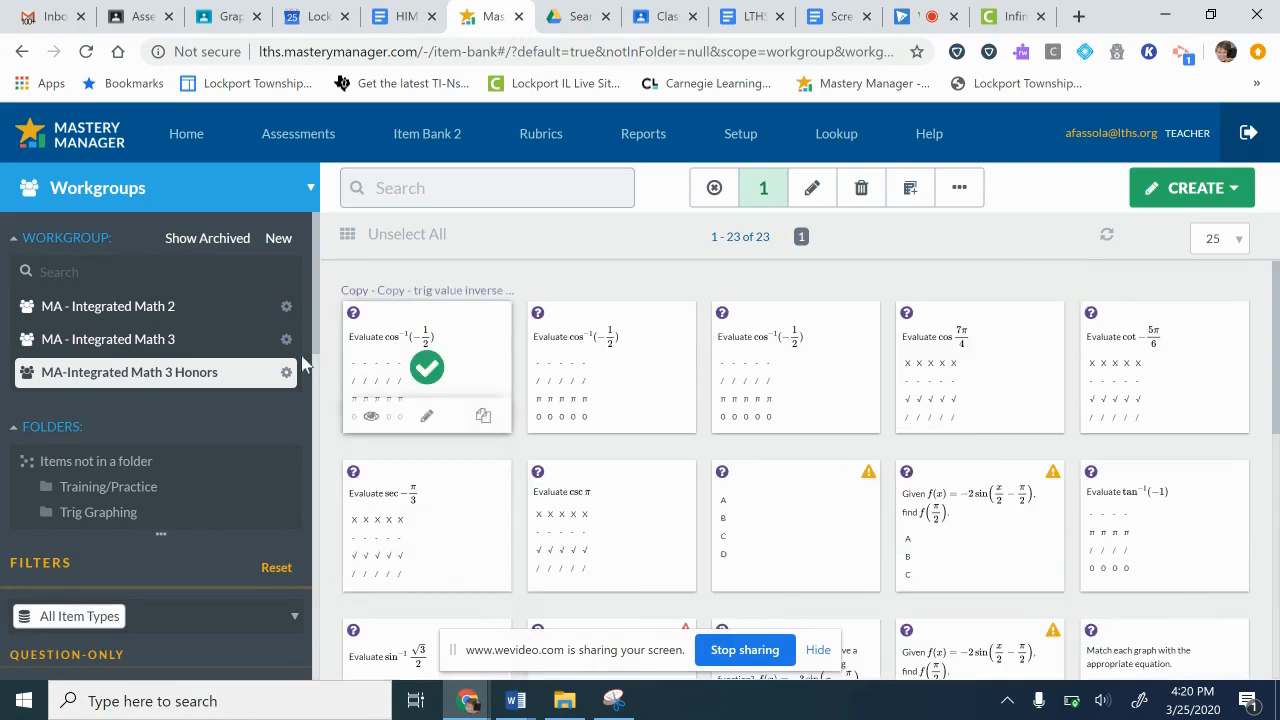
- Check the MA - Integrated Math 3 question list for the deleted inverse cosine question
{"action": "left_click", "coordinate": [230, 345]}
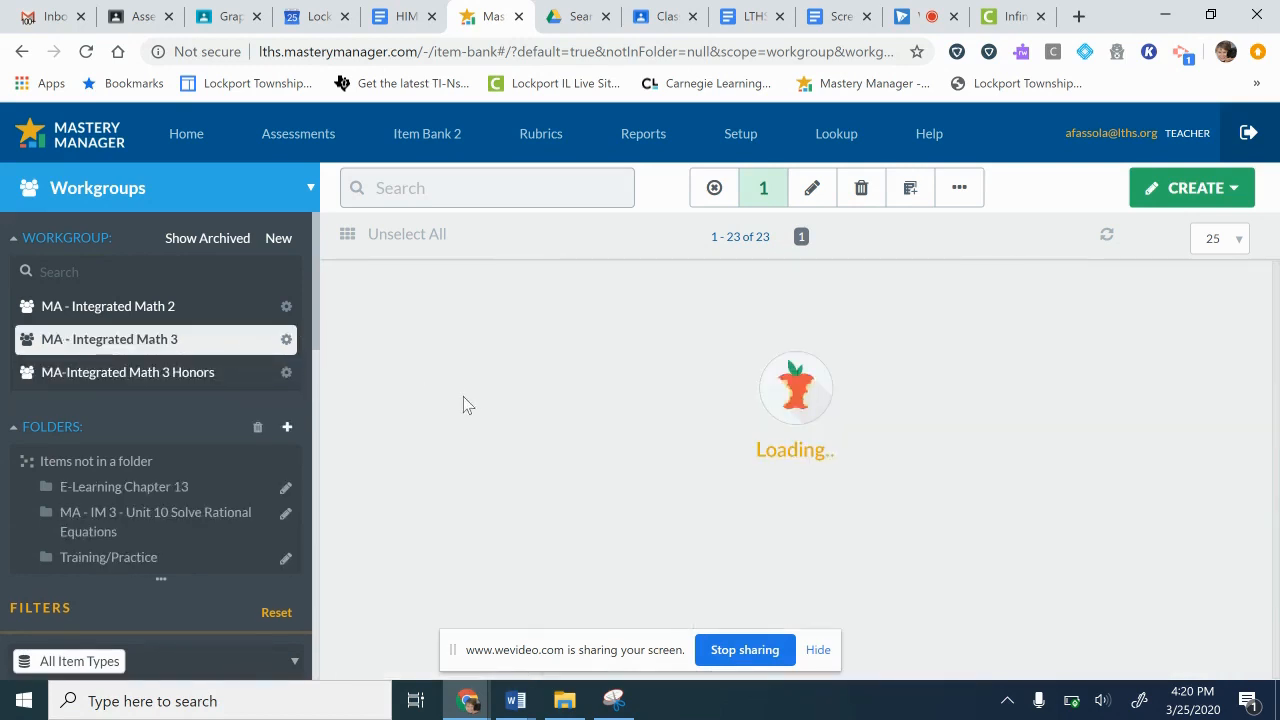
{"action": "scroll", "coordinate": [478, 416], "scroll_direction": "down", "scroll_amount": 2}
{"action": "scroll", "coordinate": [475, 416], "scroll_direction": "up", "scroll_amount": 3}
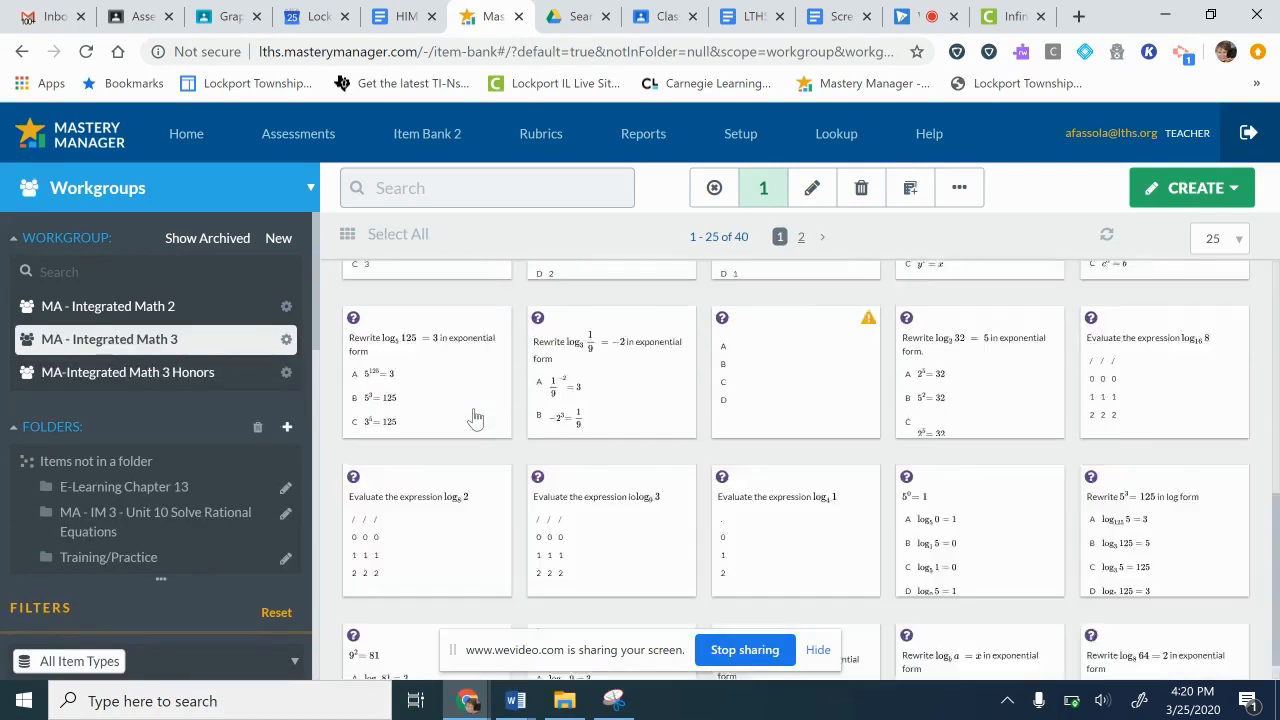
{"action": "scroll", "coordinate": [475, 416], "scroll_direction": "down", "scroll_amount": 4}
{"action": "scroll", "coordinate": [476, 416], "scroll_direction": "up", "scroll_amount": 3}
{"action": "scroll", "coordinate": [476, 416], "scroll_direction": "up", "scroll_amount": 3}
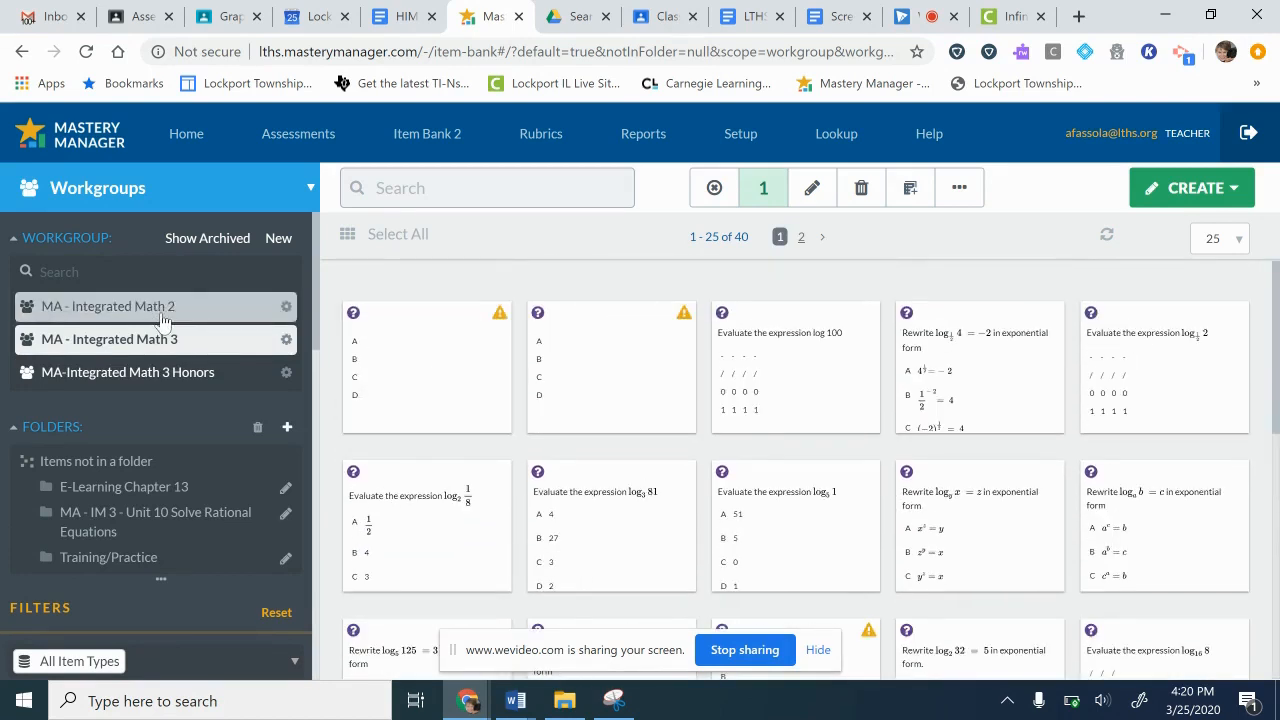
- Edit "Copy - Copy - trig value inverse cosine #1" in the MA-Integrated Math 3 Honors workgroup, changing its equation to cos⁻¹(0)
{"action": "left_click", "coordinate": [180, 371]}
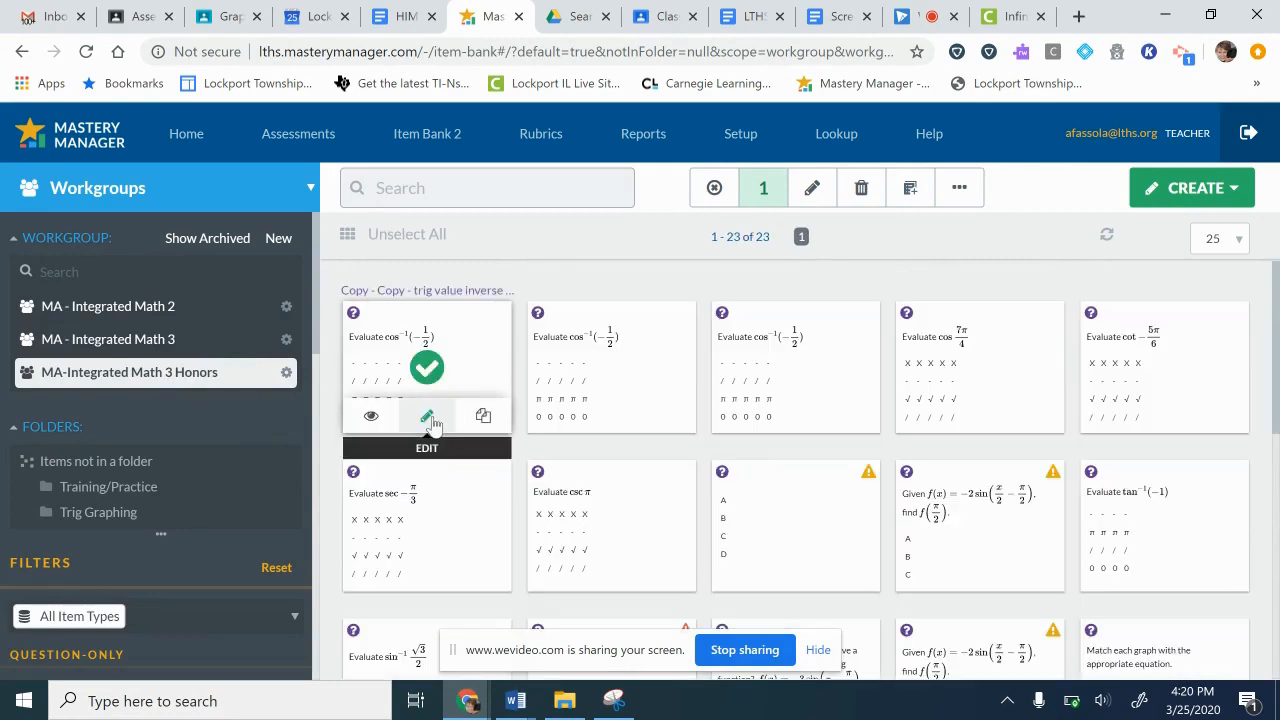
{"action": "left_click", "coordinate": [427, 417]}
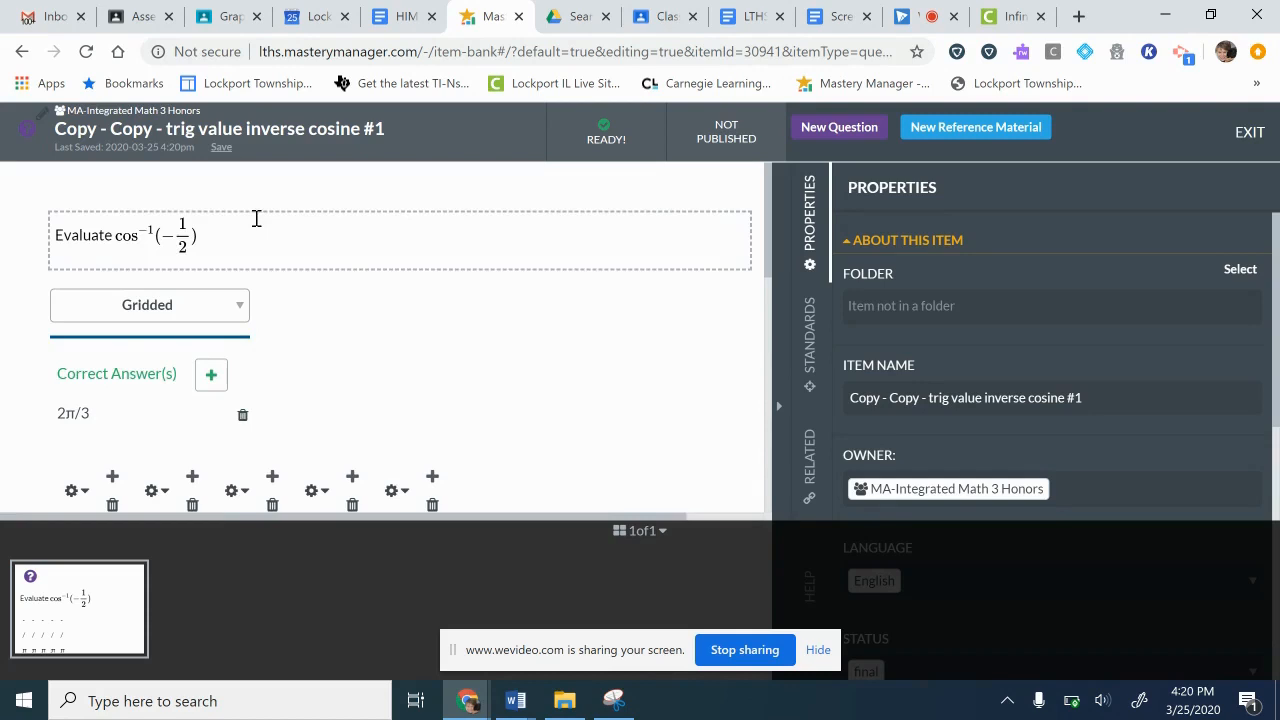
{"action": "left_click", "coordinate": [170, 245]}
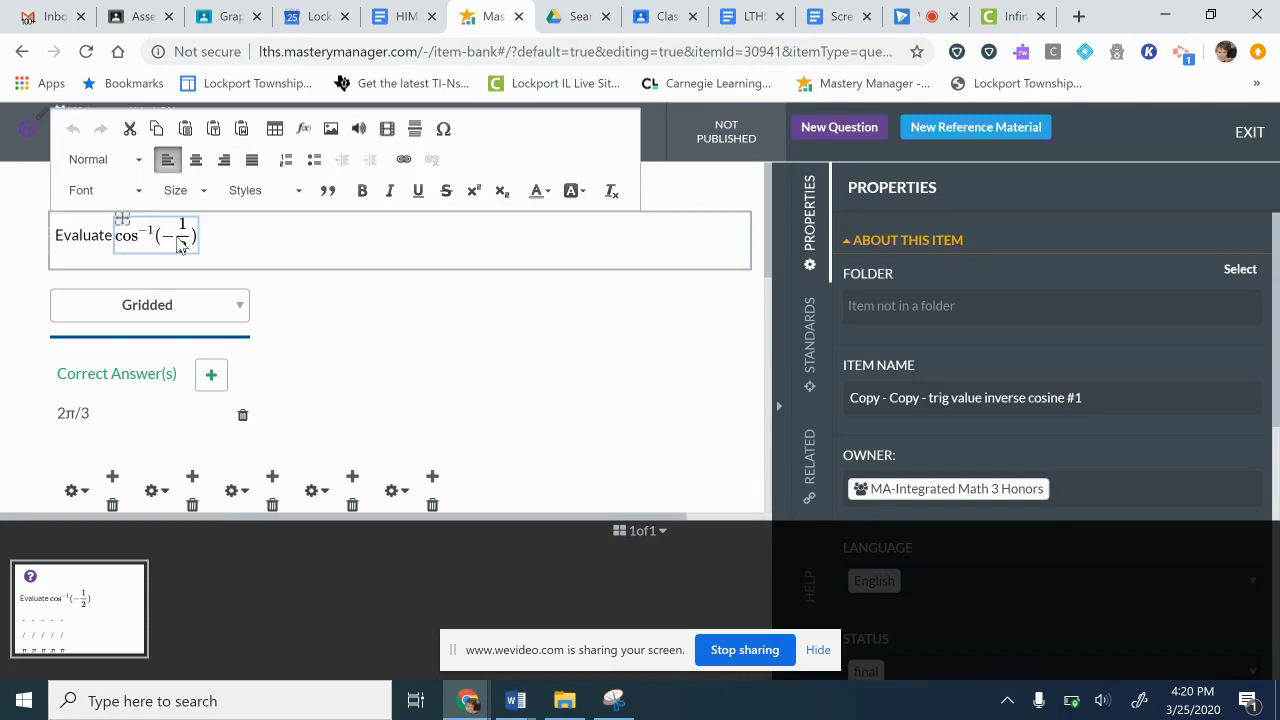
{"action": "double_click", "coordinate": [175, 244]}
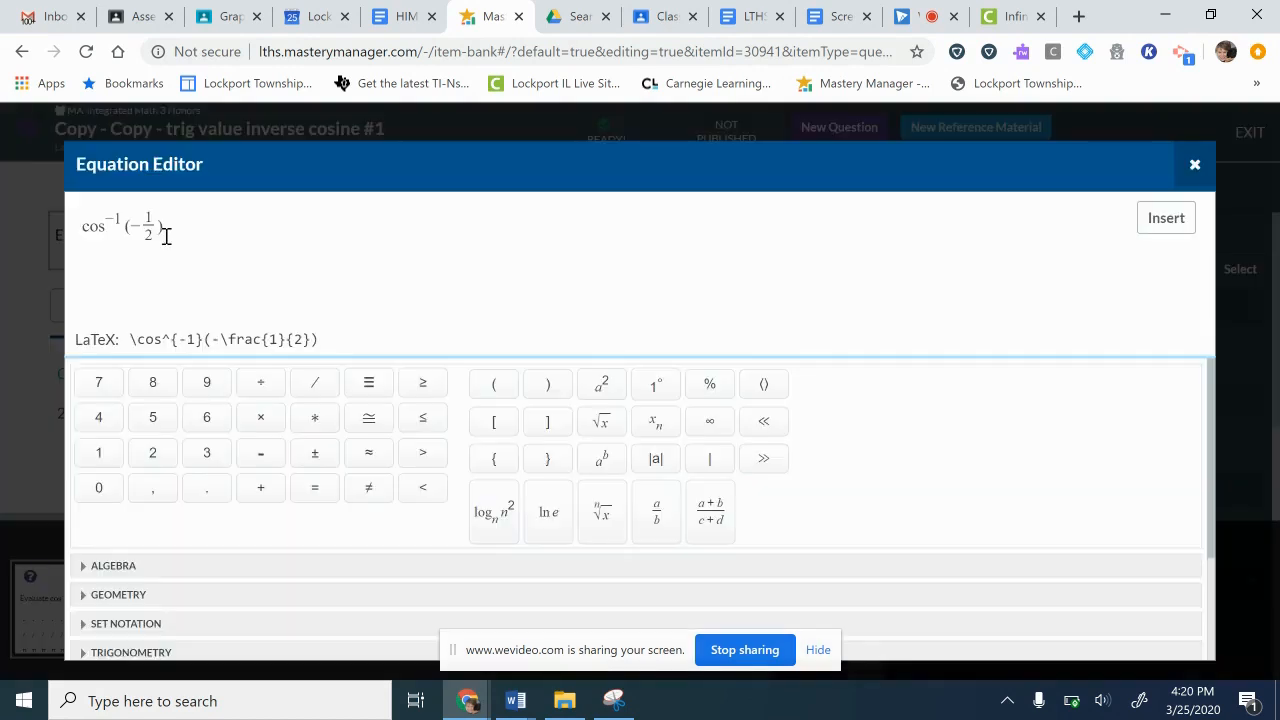
{"action": "left_click_drag", "start_coordinate": [131, 226], "coordinate": [147, 231]}
{"action": "type", "text": "0"}
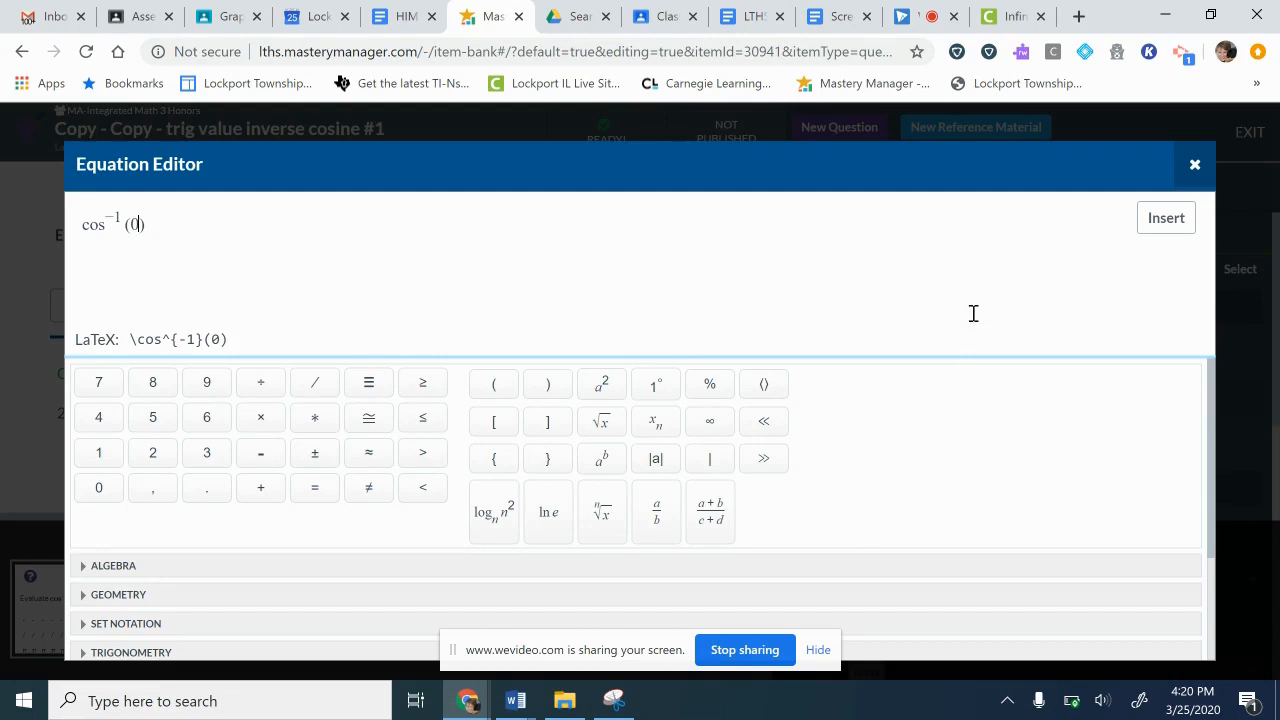
{"action": "left_click", "coordinate": [1180, 224]}
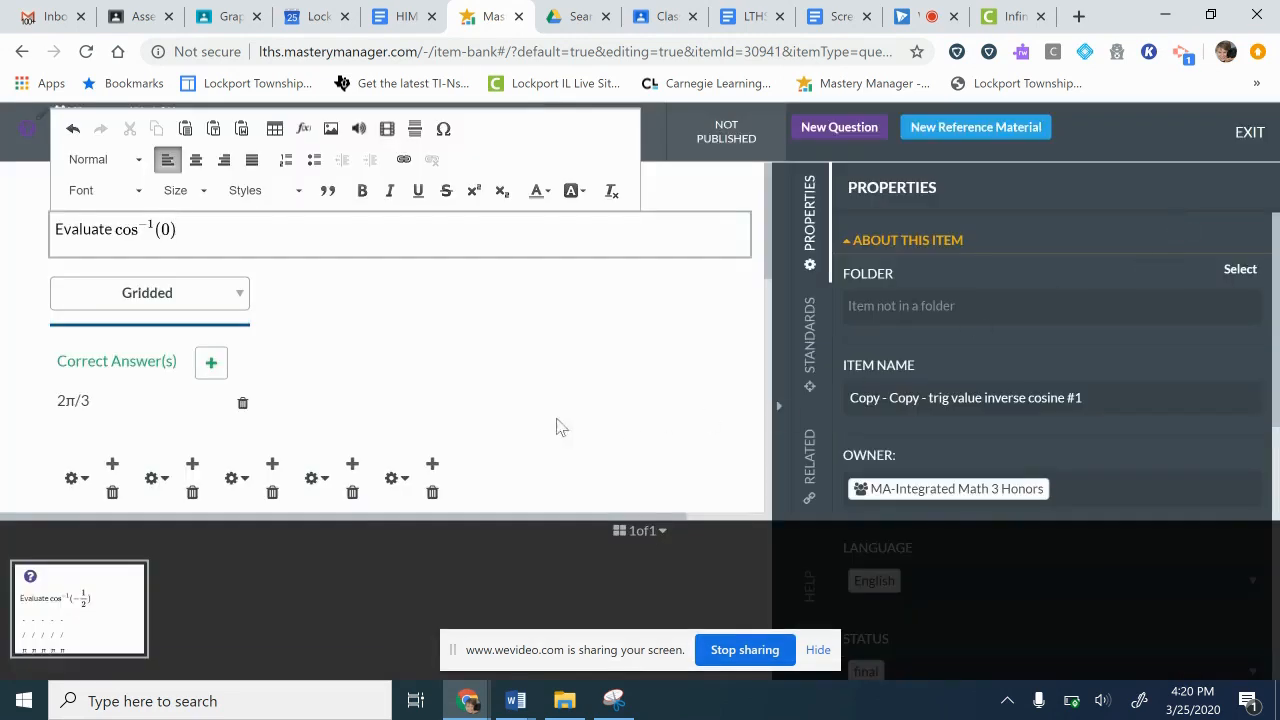
- Set the question's correct answer to π/2, review the answer grid, and exit the question editor
{"action": "left_click", "coordinate": [86, 400]}
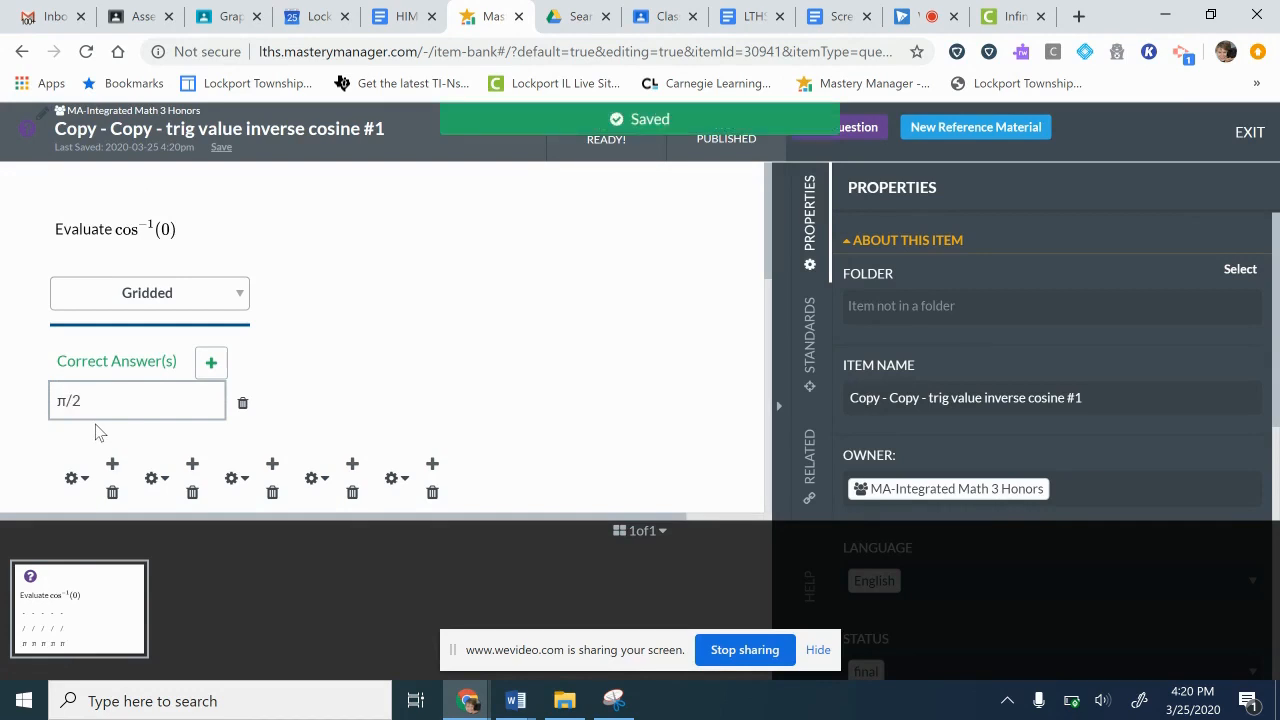
{"action": "scroll", "coordinate": [100, 370], "scroll_direction": "down", "scroll_amount": 2}
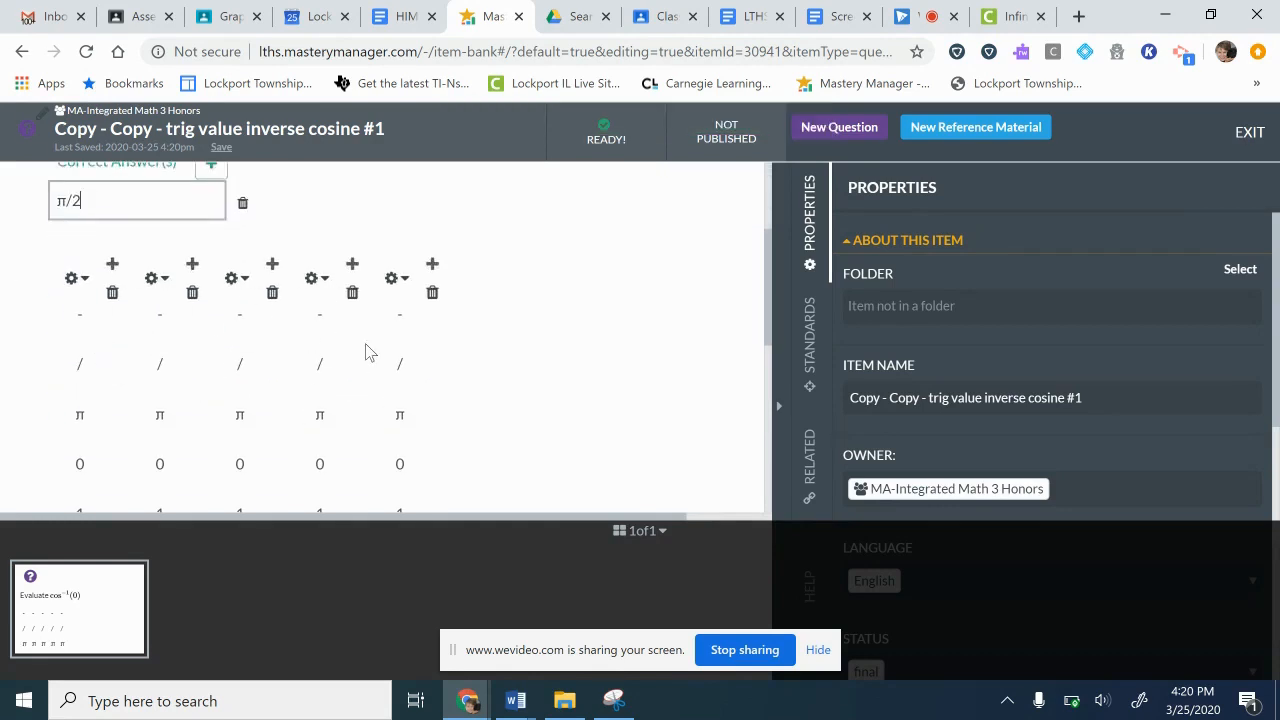
{"action": "scroll", "coordinate": [366, 350], "scroll_direction": "down", "scroll_amount": 4}
{"action": "scroll", "coordinate": [383, 346], "scroll_direction": "up", "scroll_amount": 6}
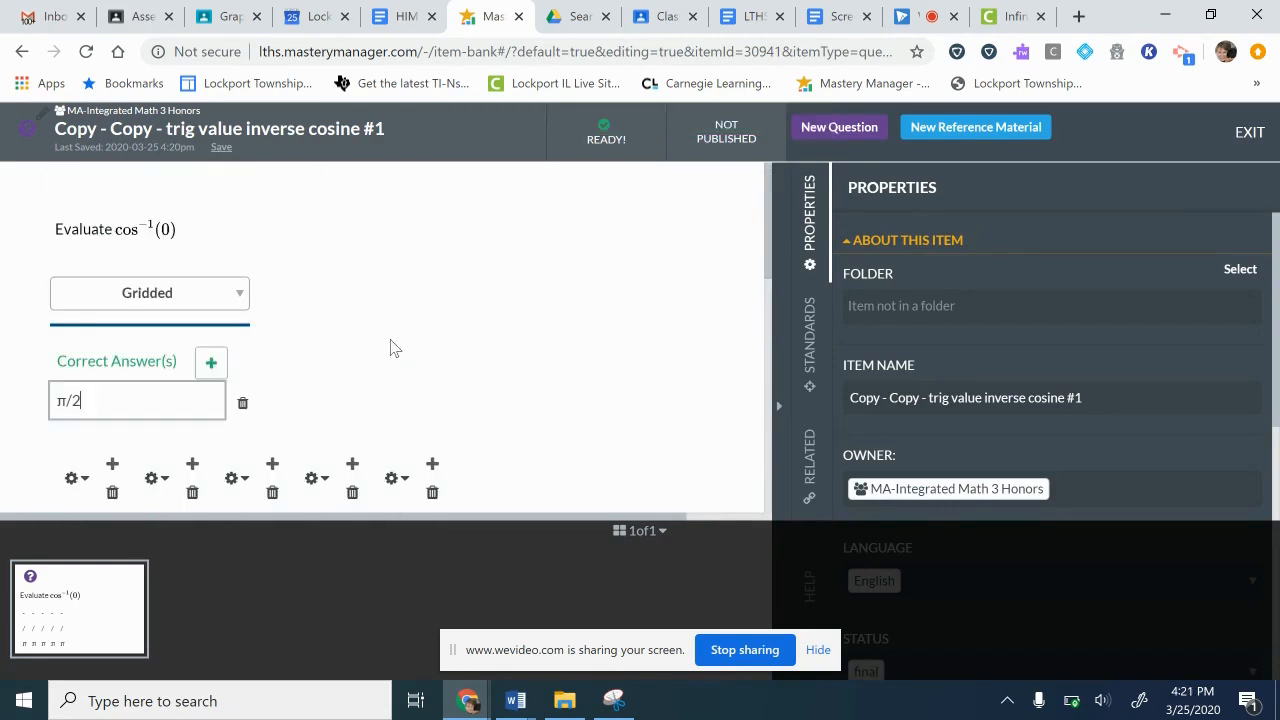
{"action": "left_click", "coordinate": [1247, 134]}
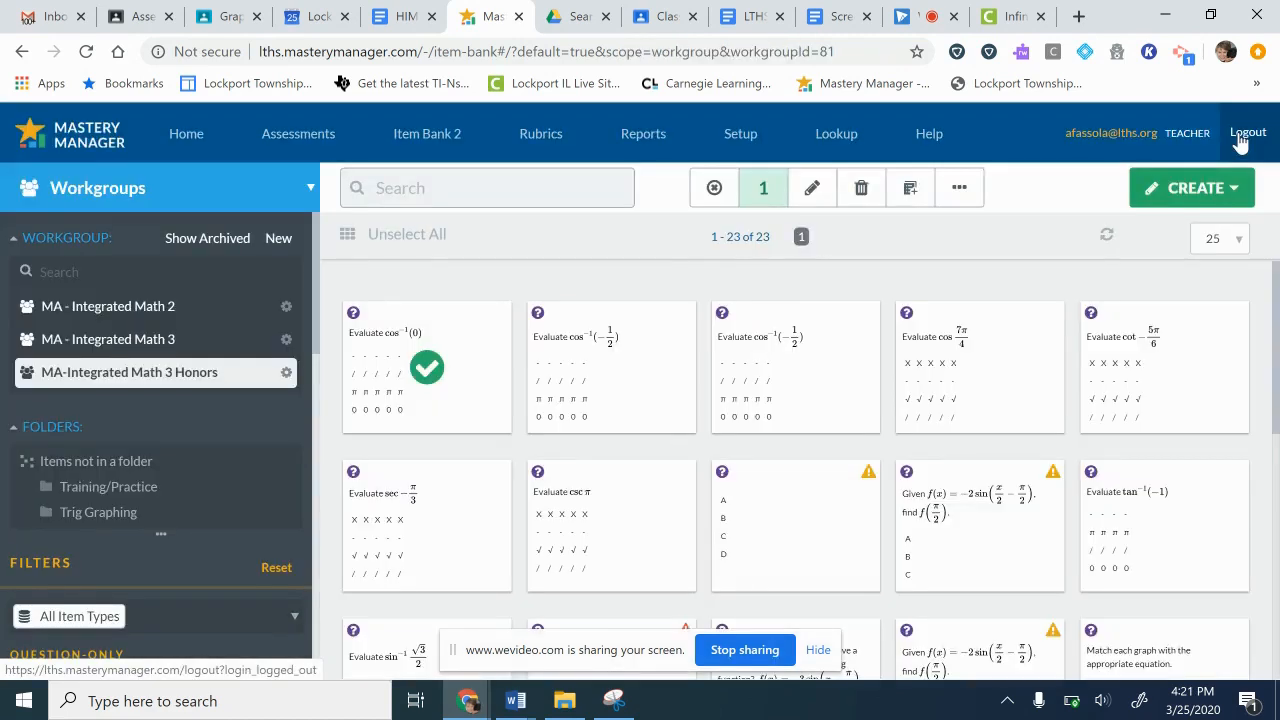
- Reopen the cos⁻¹(0) question for editing, rename it "trig value inverse cosine #2", and exit the editor
{"action": "left_click", "coordinate": [437, 372]}
{"action": "left_click", "coordinate": [424, 420]}
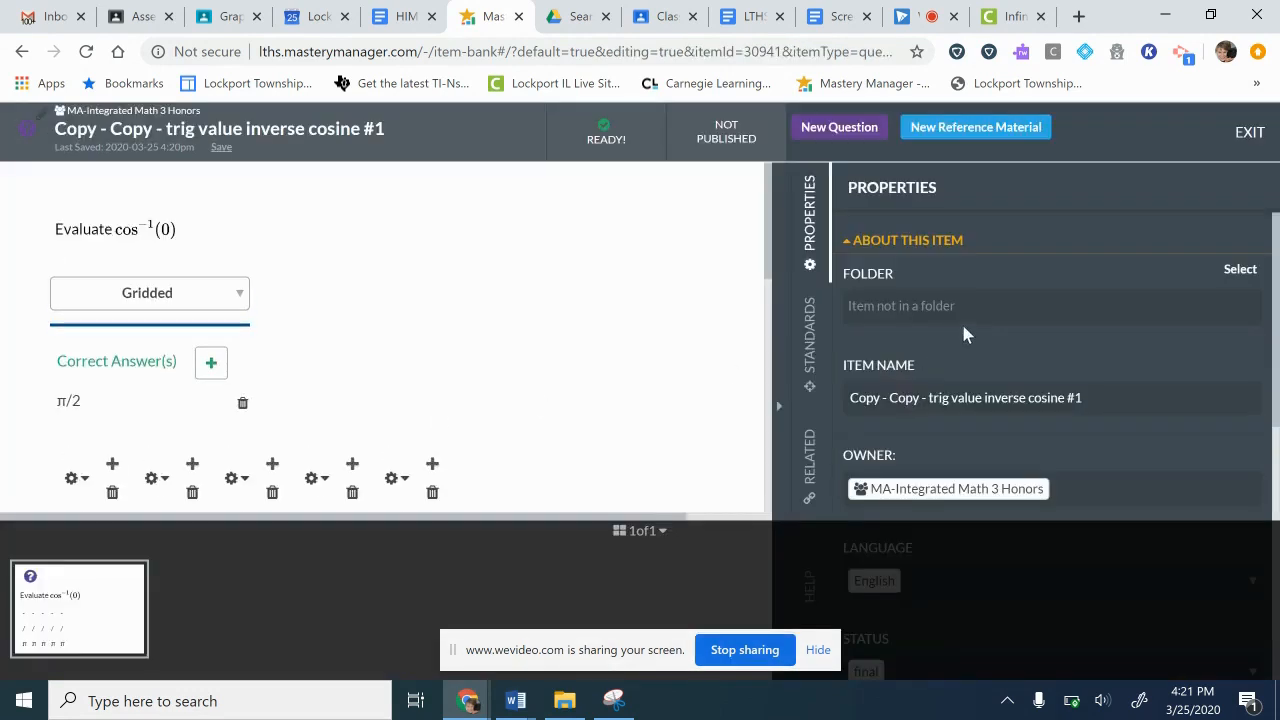
{"action": "left_click_drag", "start_coordinate": [932, 395], "coordinate": [803, 420]}
{"action": "type", "text": "C"}
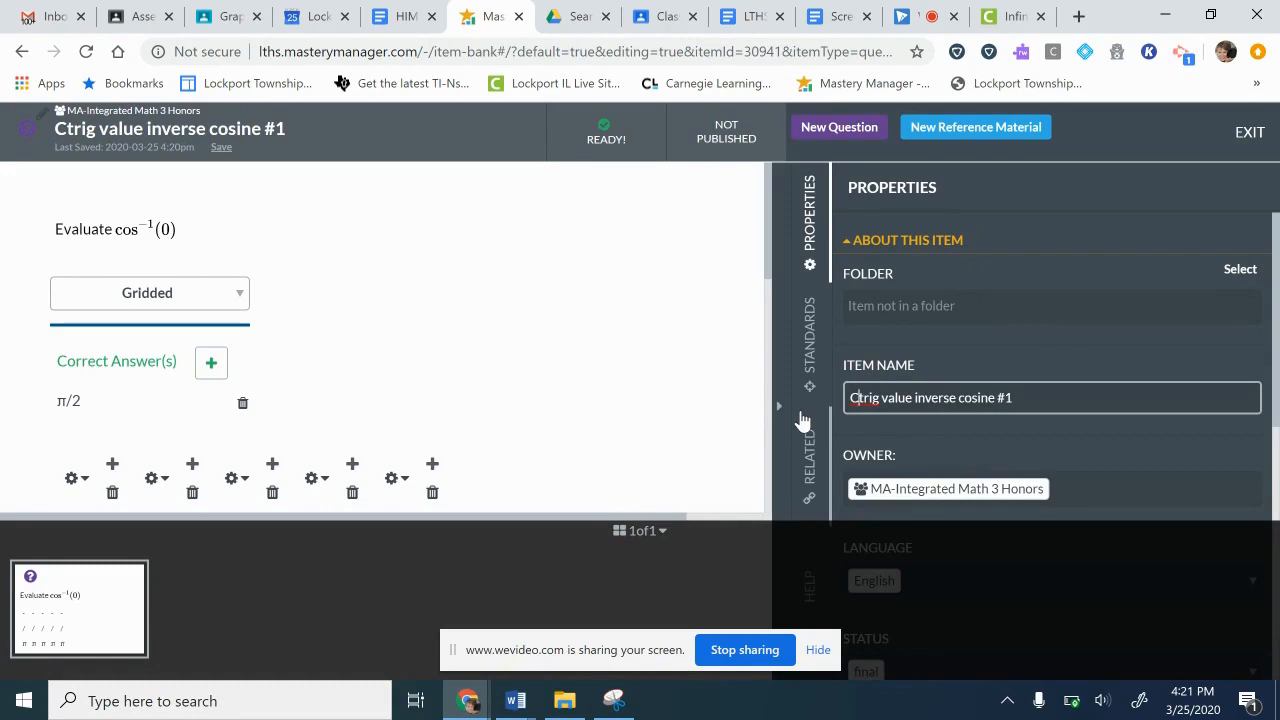
{"action": "key", "text": "BackSpace"}
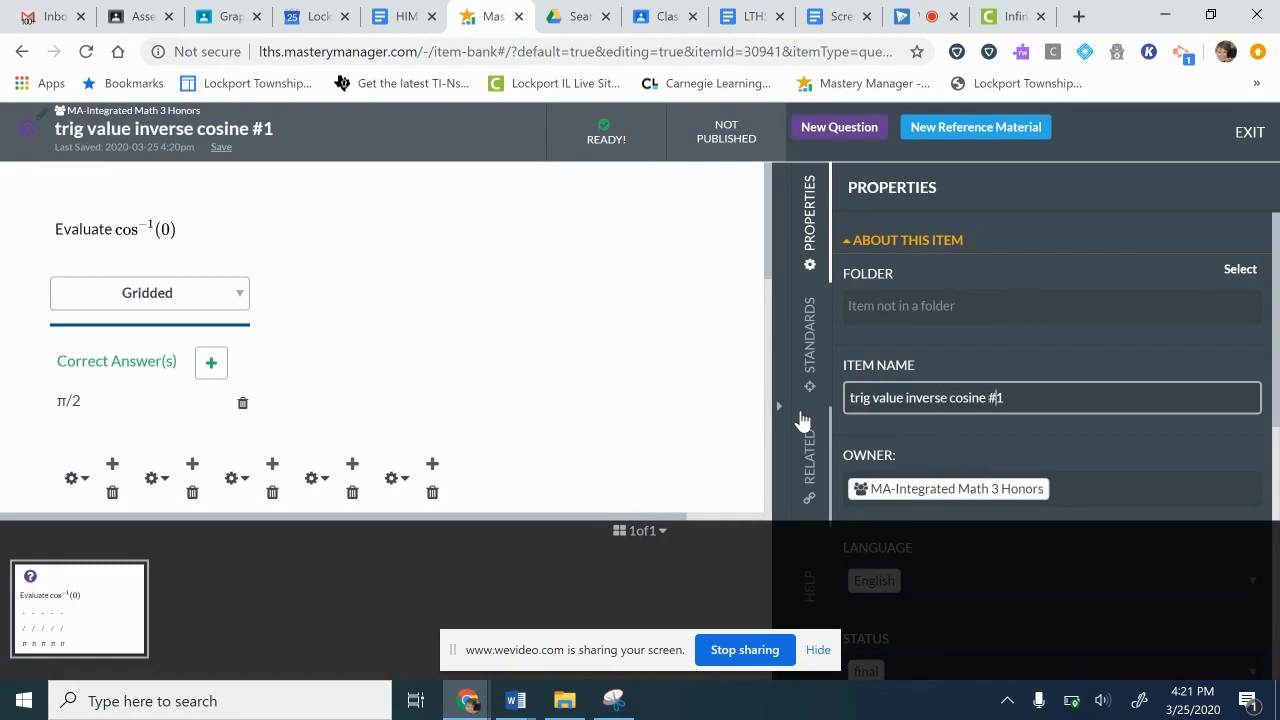
{"action": "key", "text": "Delete"}
{"action": "type", "text": "2"}
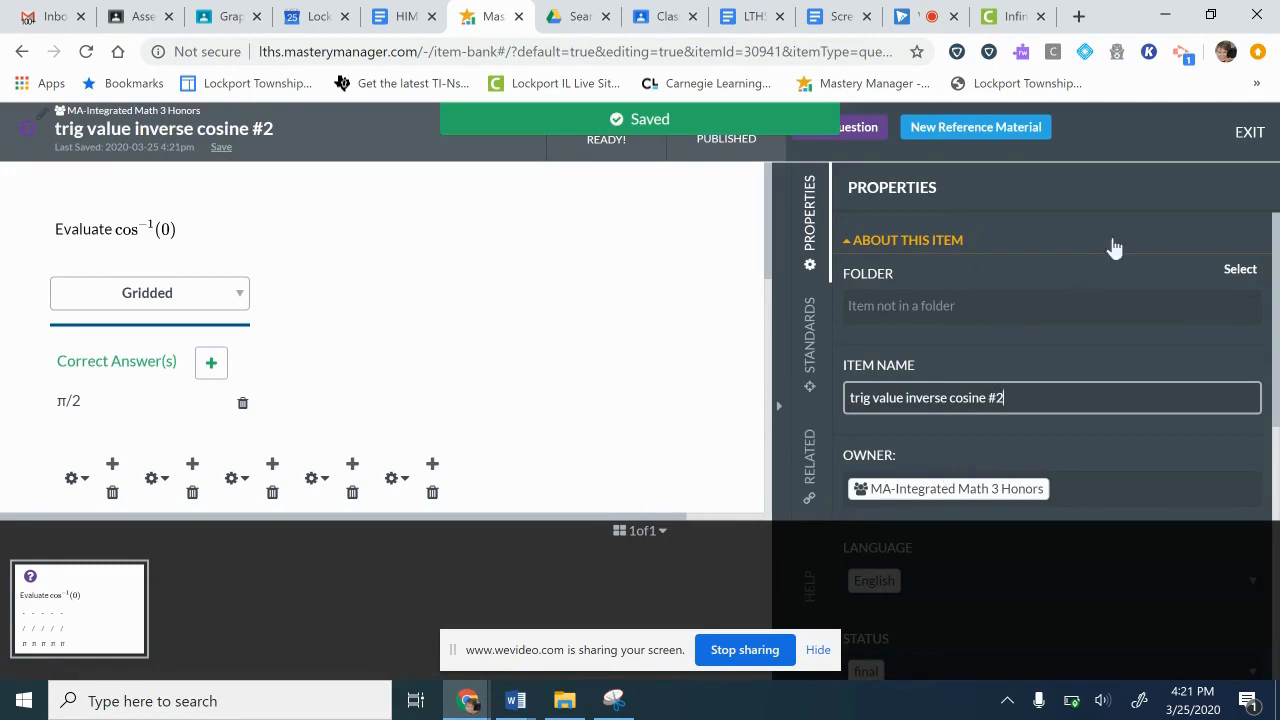
{"action": "left_click", "coordinate": [1249, 136]}
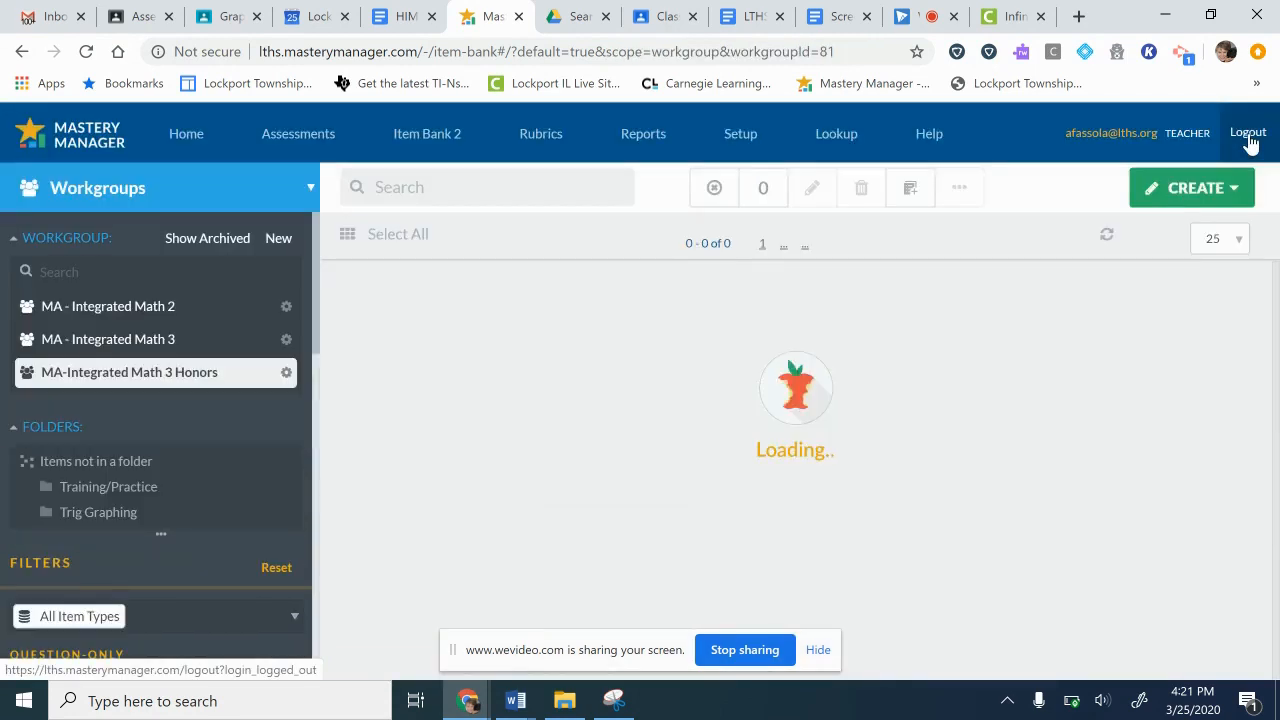